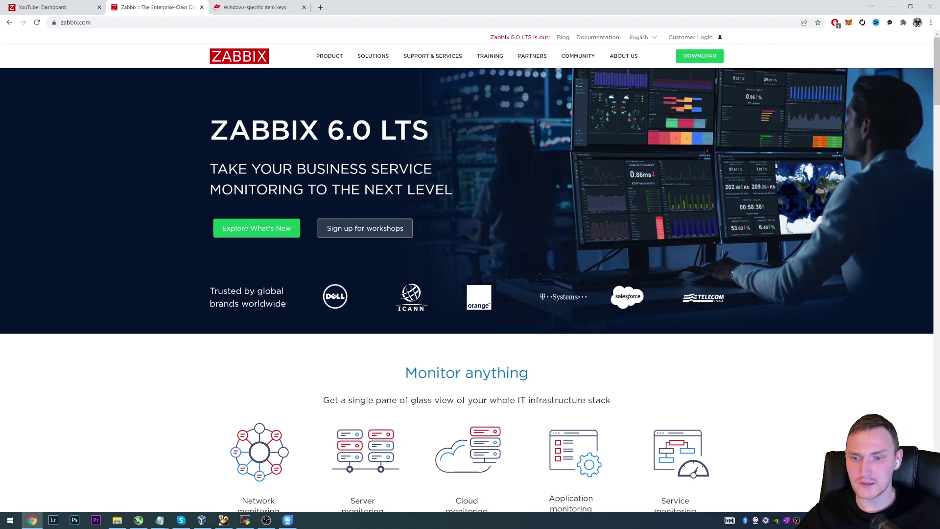
# Review the System information widget on the Zabbix frontend's Global view dashboard
pyautogui.click(73, 7)
pyautogui.scroll(-1, 312, 345)
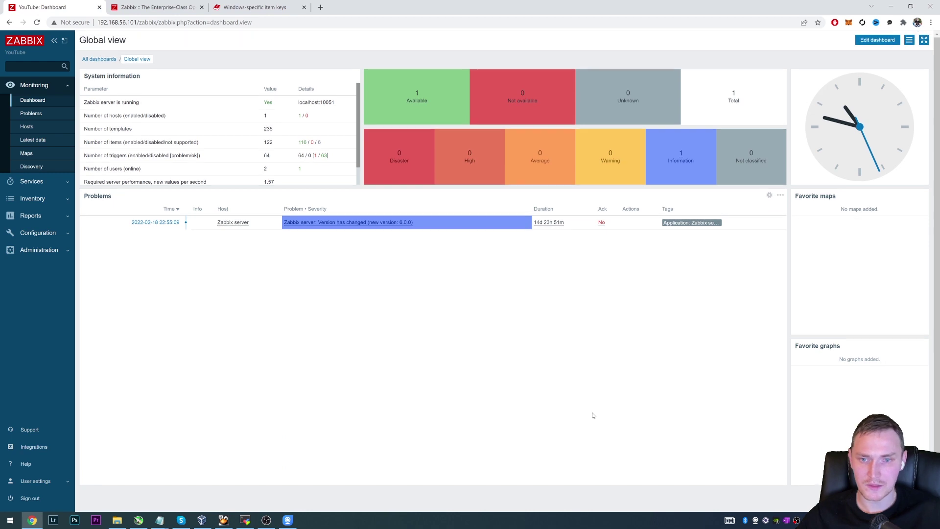
pyautogui.scroll(1, 594, 416)
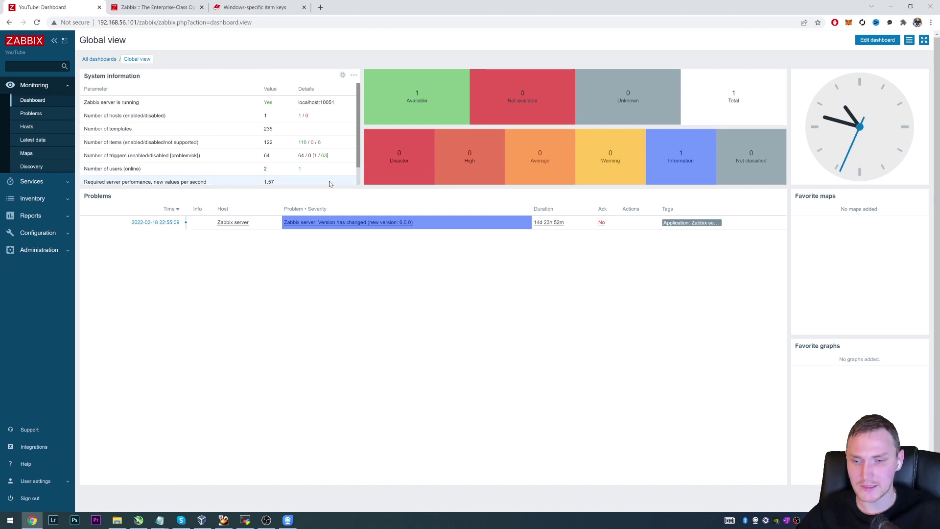
pyautogui.scroll(-1, 329, 183)
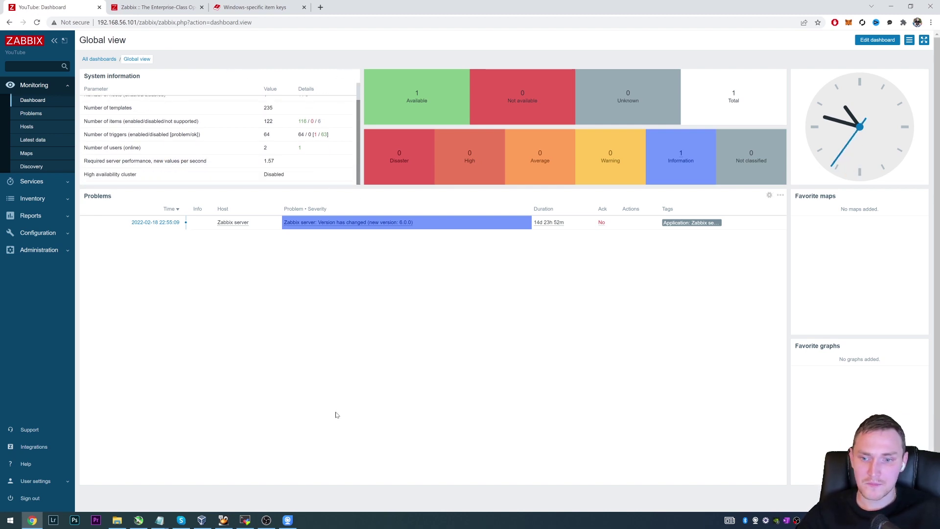
# Switch to the MobaXterm root session and check the server version with zabbix_server -V
pyautogui.click(245, 520)
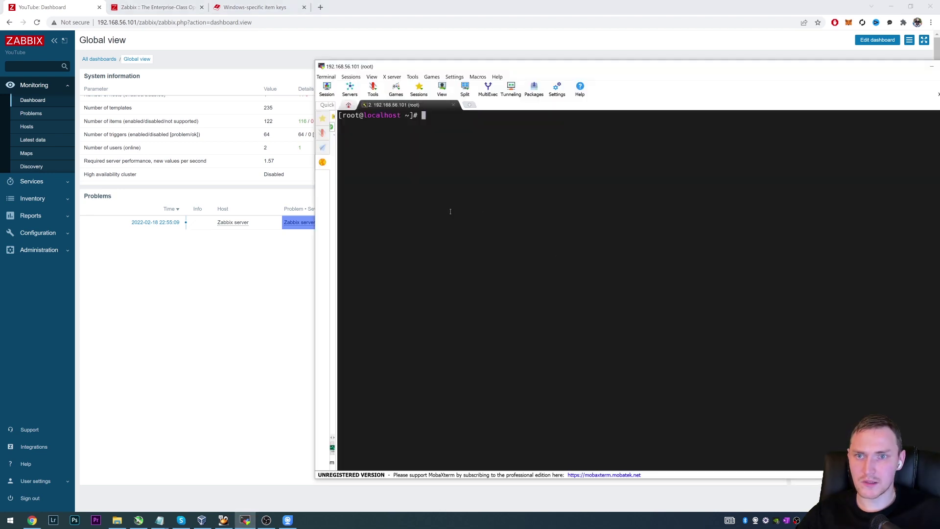
pyautogui.write('zabbix_server -V')
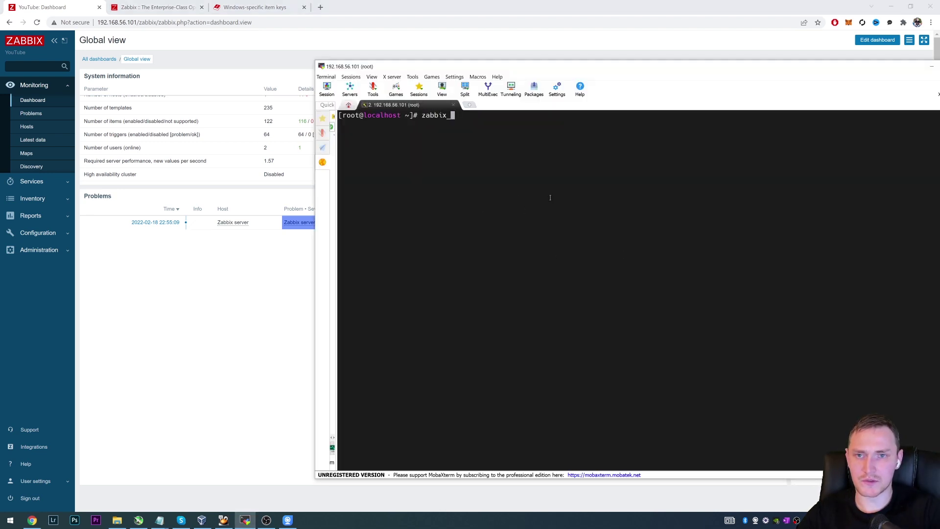
pyautogui.press('Return')
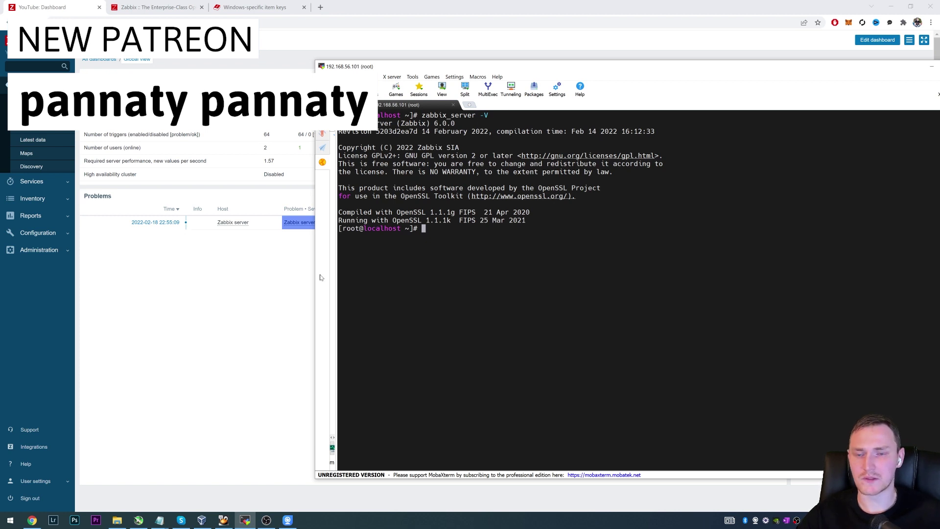
pyautogui.click(225, 368)
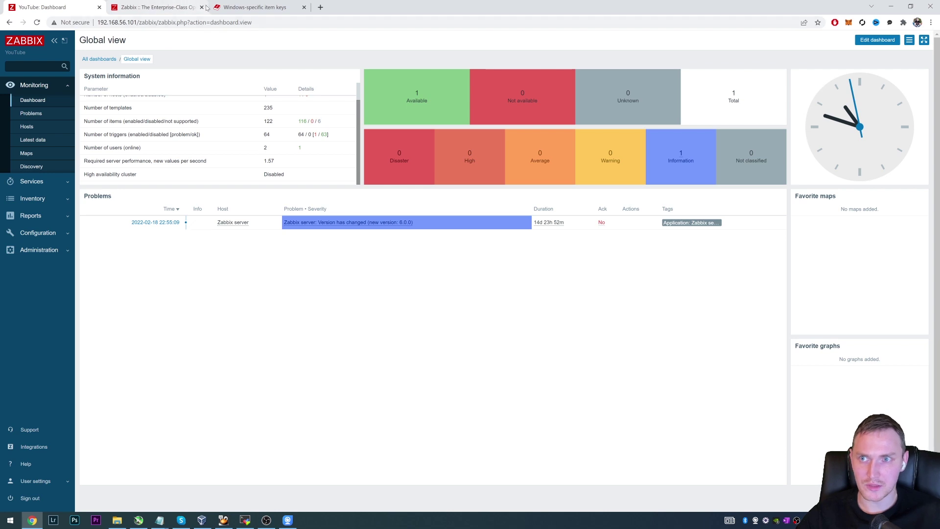
# Download the Zabbix agent v6.0.1 MSI for Windows amd64 with OpenSSL from the Zabbix website and launch its installer
pyautogui.click(152, 4)
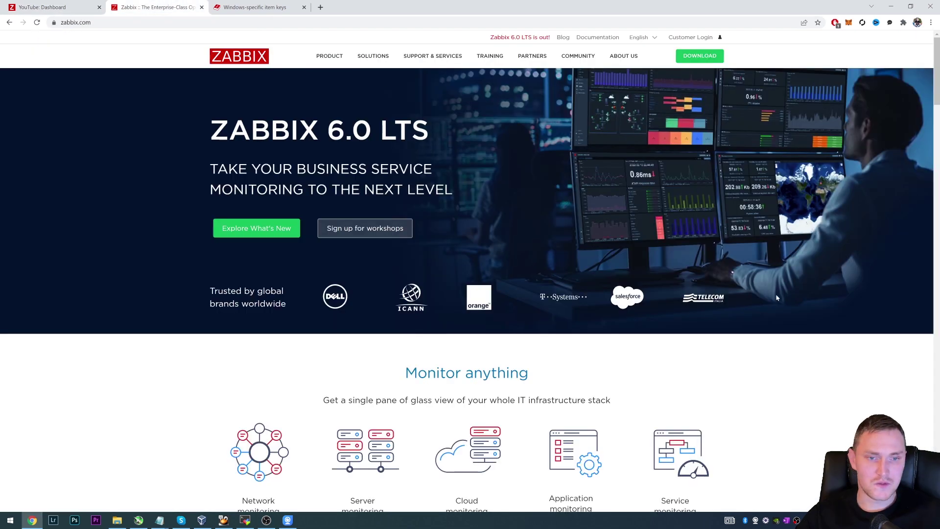
pyautogui.scroll(-1, 777, 296)
pyautogui.scroll(1, 793, 318)
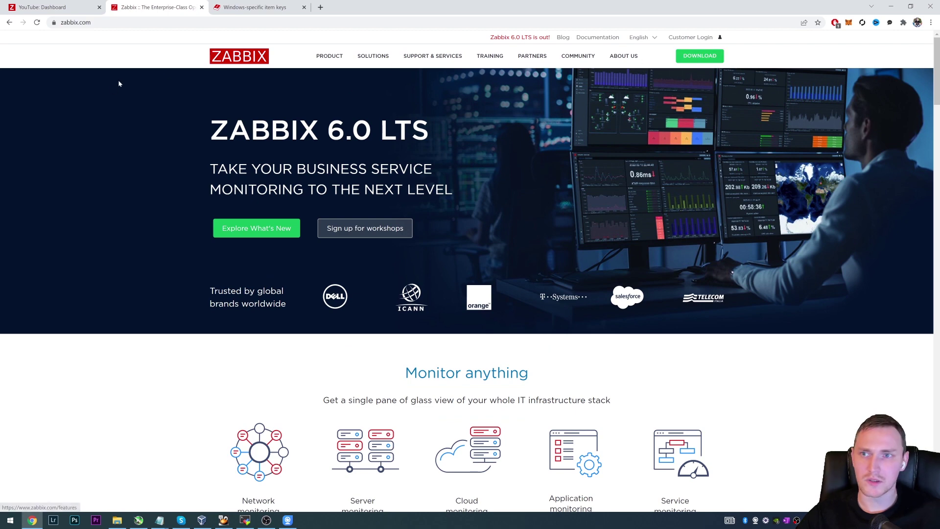
pyautogui.click(715, 57)
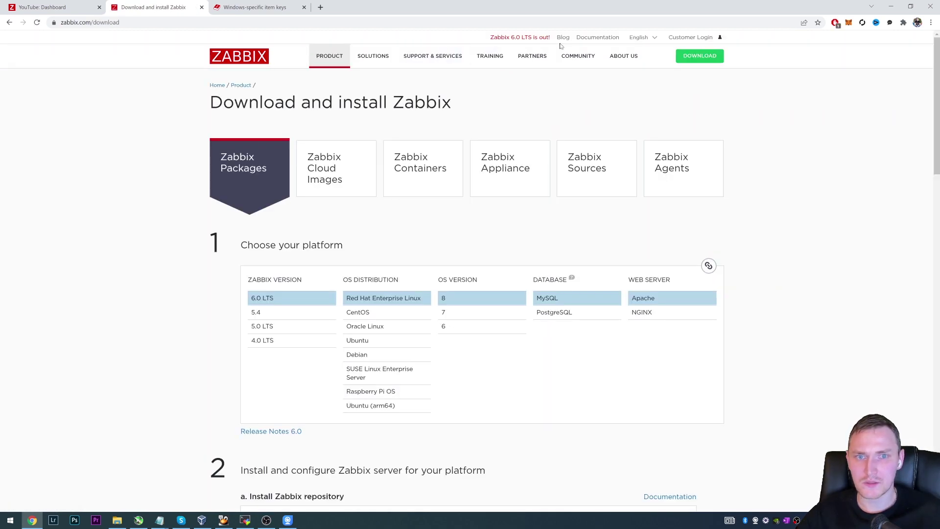
pyautogui.click(704, 164)
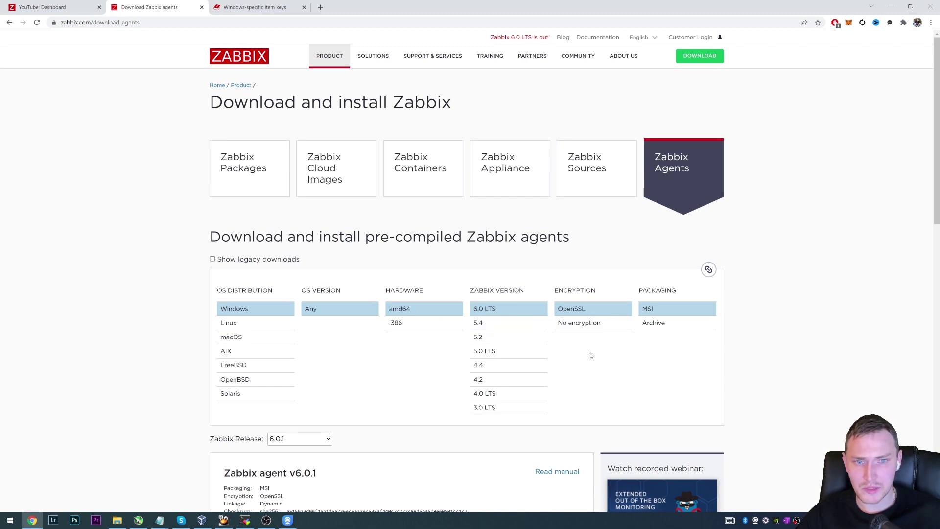
pyautogui.scroll(-3, 663, 313)
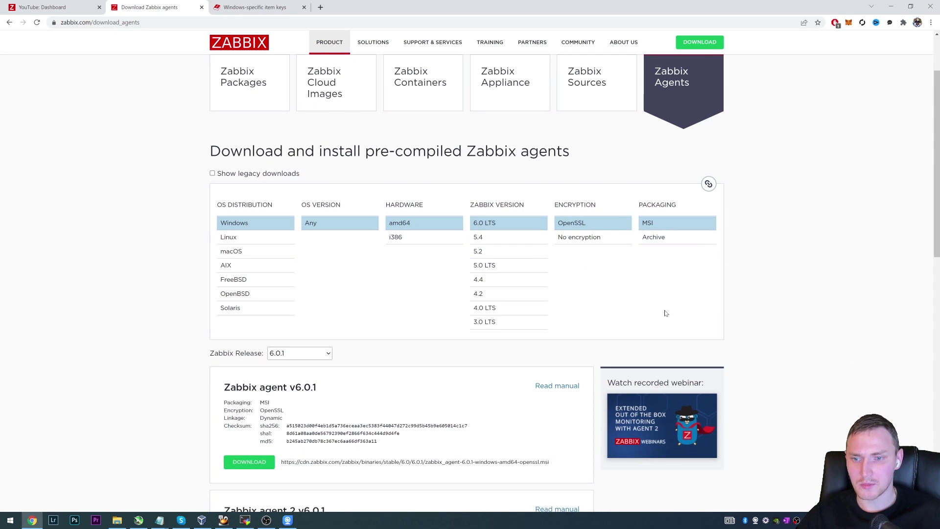
pyautogui.click(254, 419)
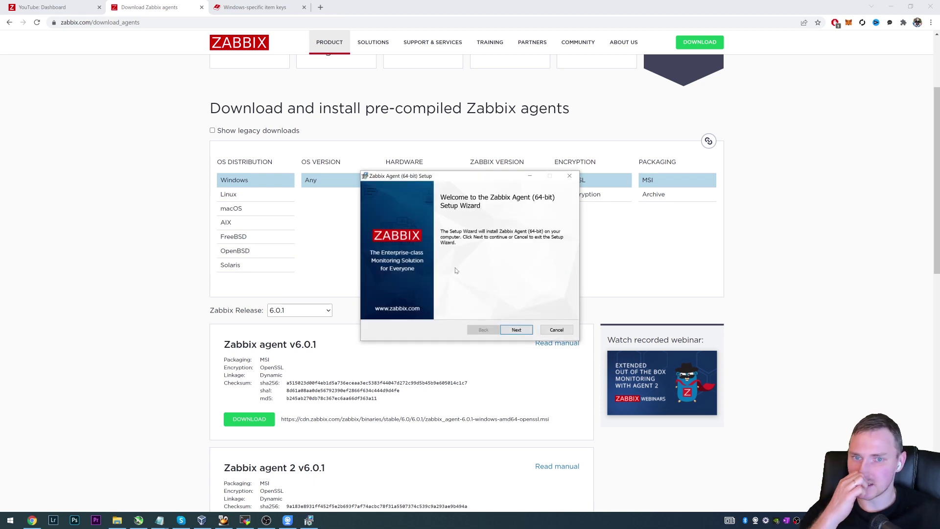
# Accept the license agreement in the Zabbix Agent setup wizard and proceed to the service configuration
pyautogui.click(517, 329)
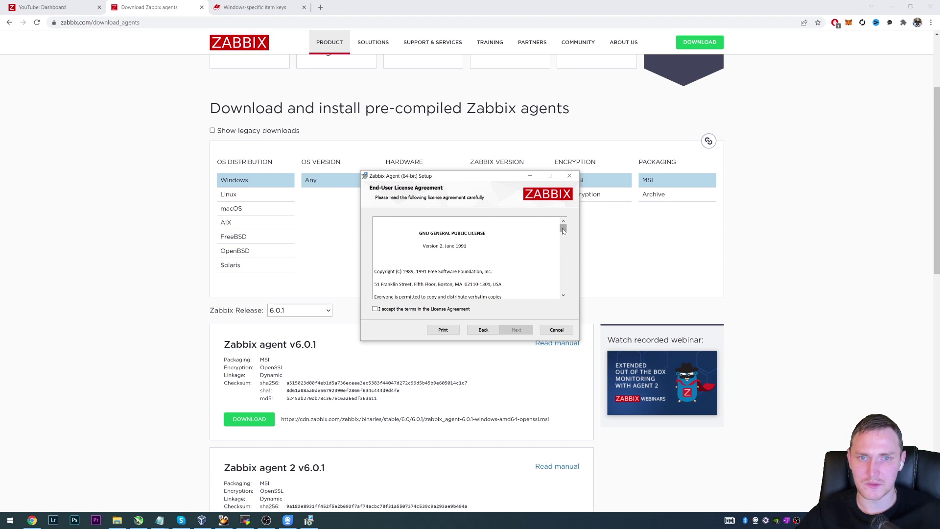
pyautogui.moveTo(564, 229); pyautogui.dragTo(569, 296)
pyautogui.click(455, 310)
pyautogui.click(517, 330)
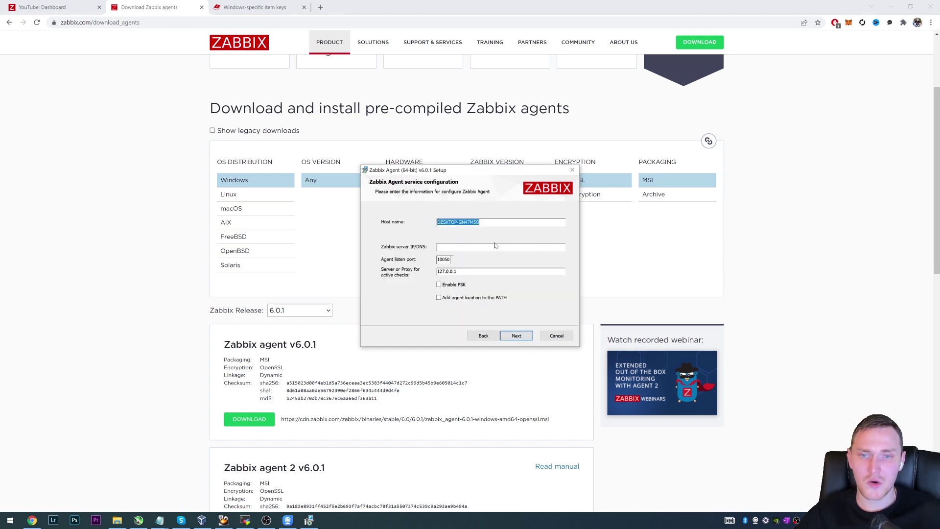
# Look up the configured hosts and their names in the Zabbix frontend
pyautogui.click(44, 7)
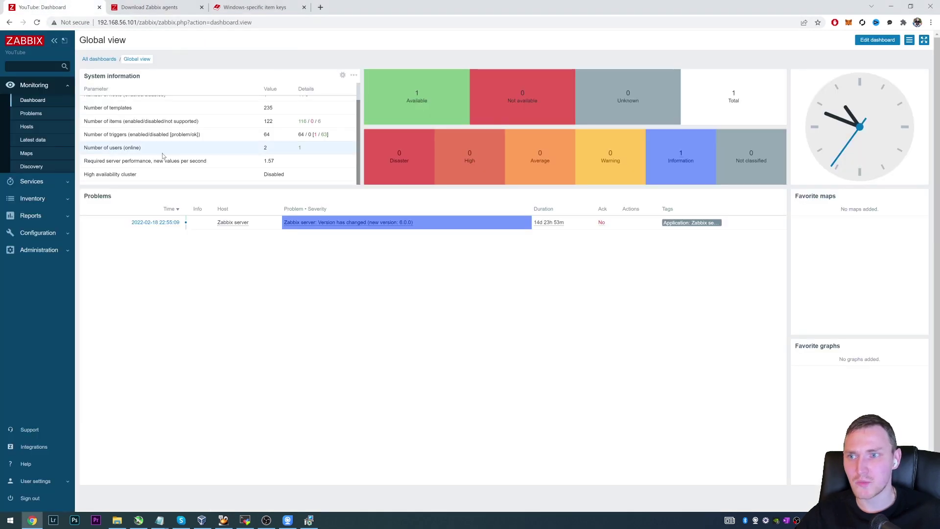
pyautogui.scroll(2, 164, 157)
pyautogui.click(39, 233)
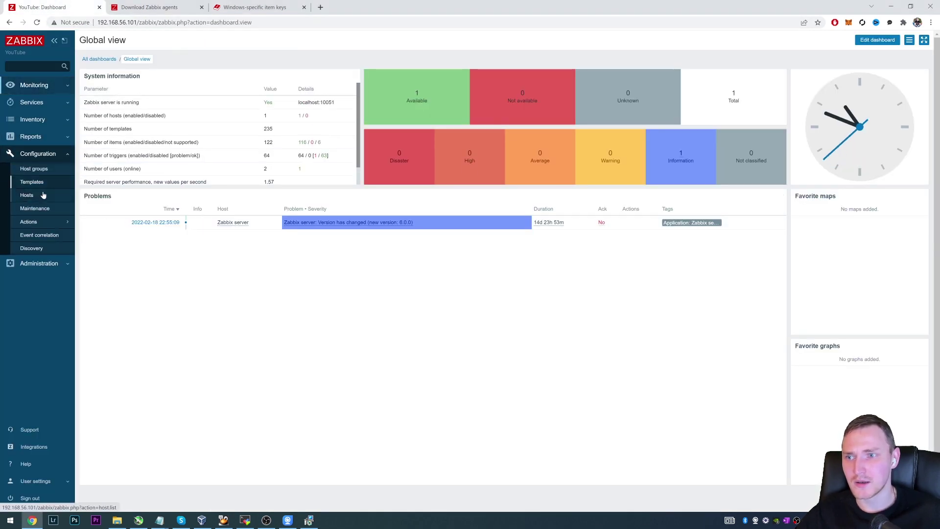
pyautogui.click(26, 195)
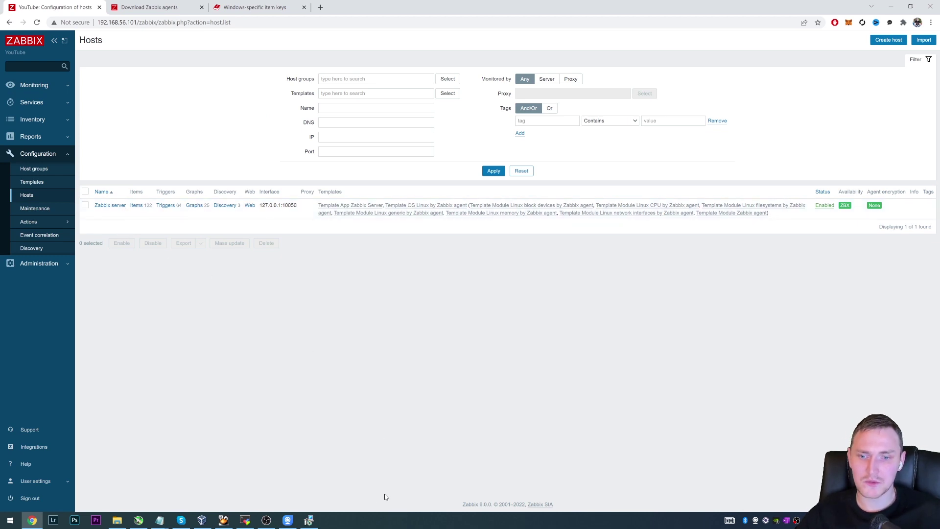
# In the agent setup, set the host name to Youtube Video and the Zabbix server IP/DNS to 192.168.56.101
pyautogui.click(317, 522)
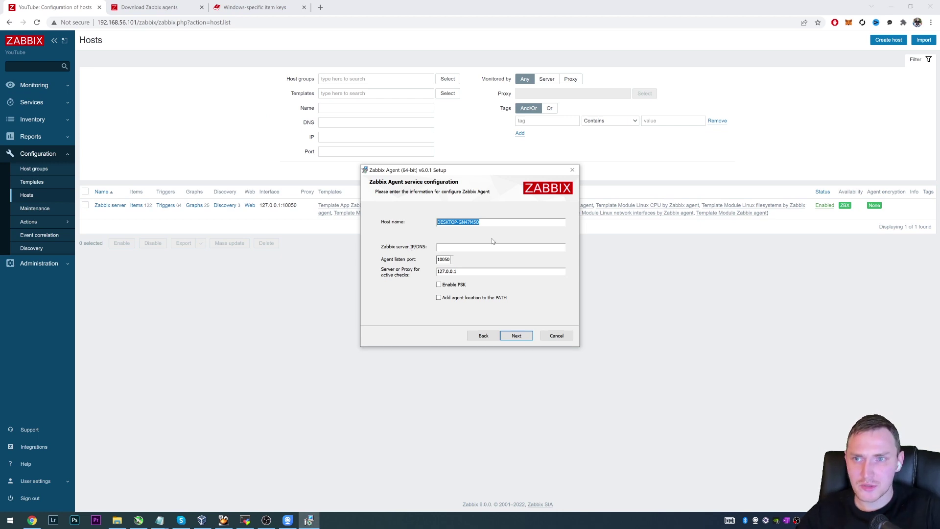
pyautogui.write('Youtube Video')
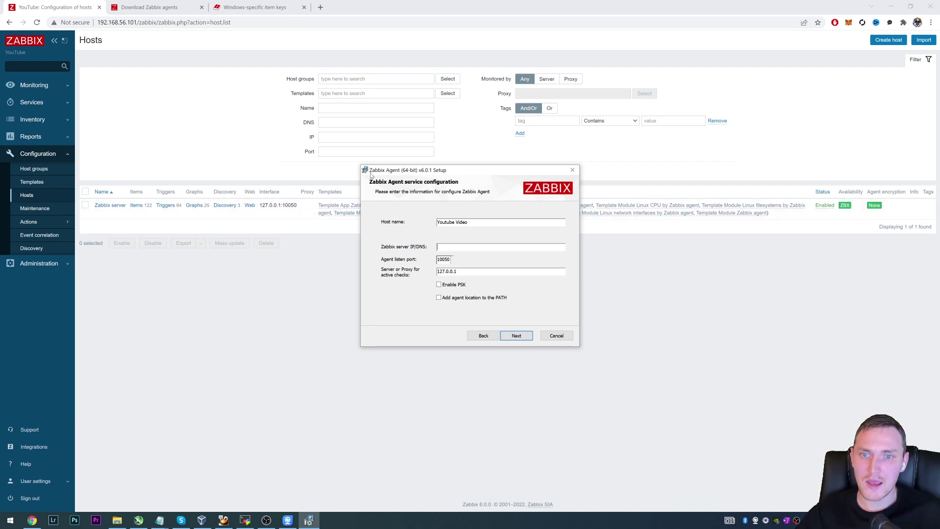
pyautogui.moveTo(245, 522)
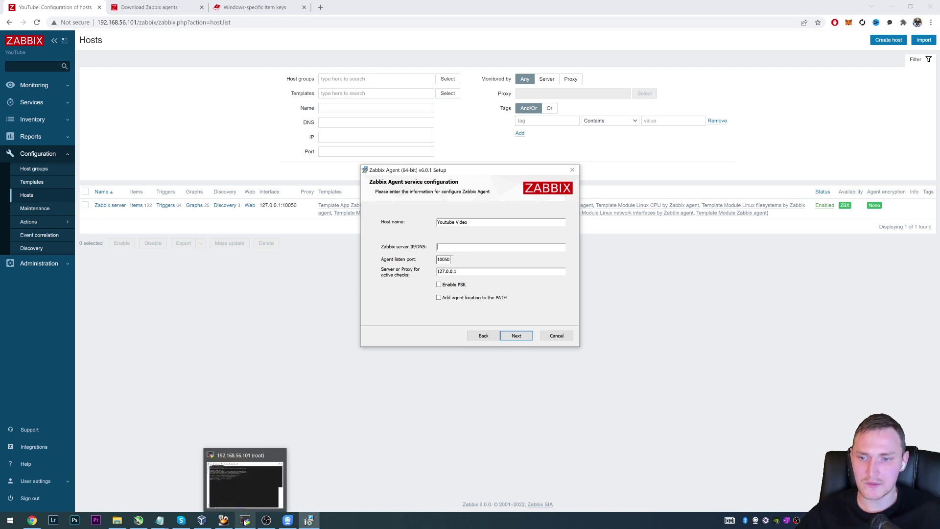
pyautogui.click(254, 495)
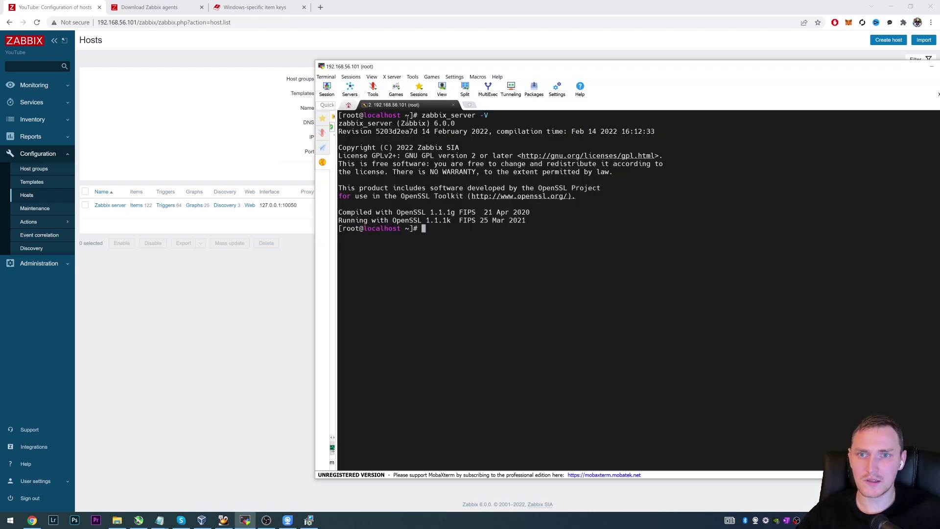
pyautogui.click(283, 292)
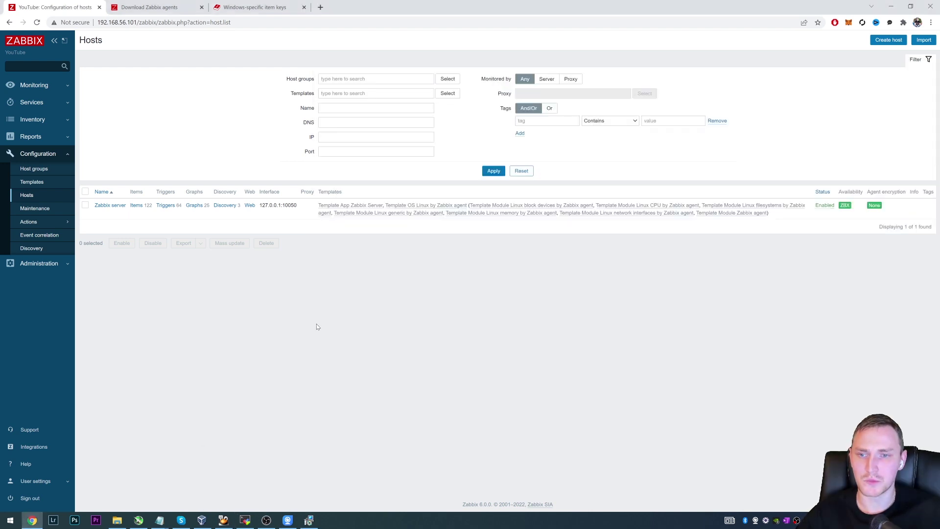
pyautogui.click(309, 520)
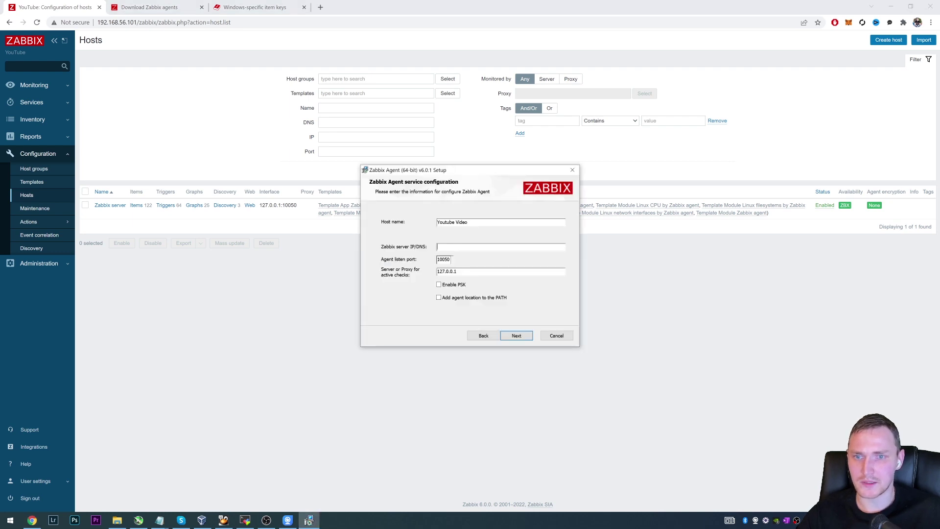
pyautogui.write('192.168')
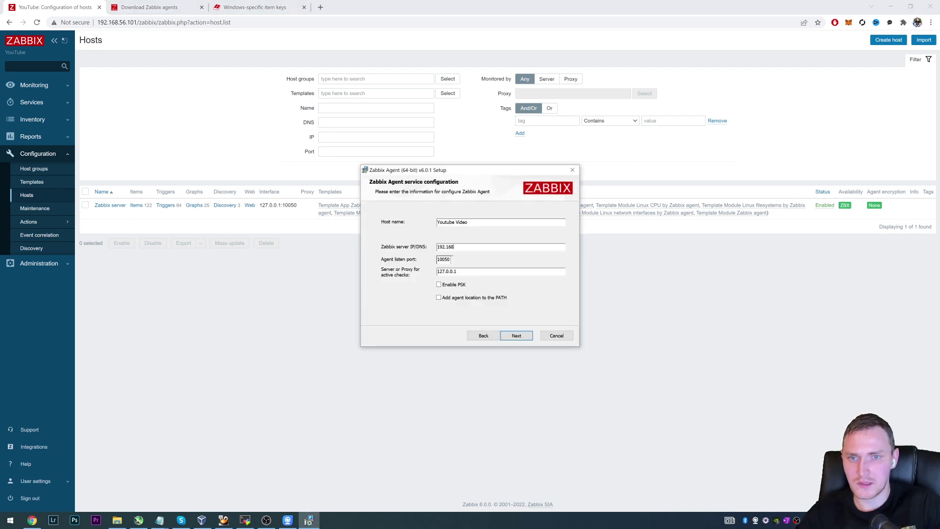
pyautogui.write('756.101')
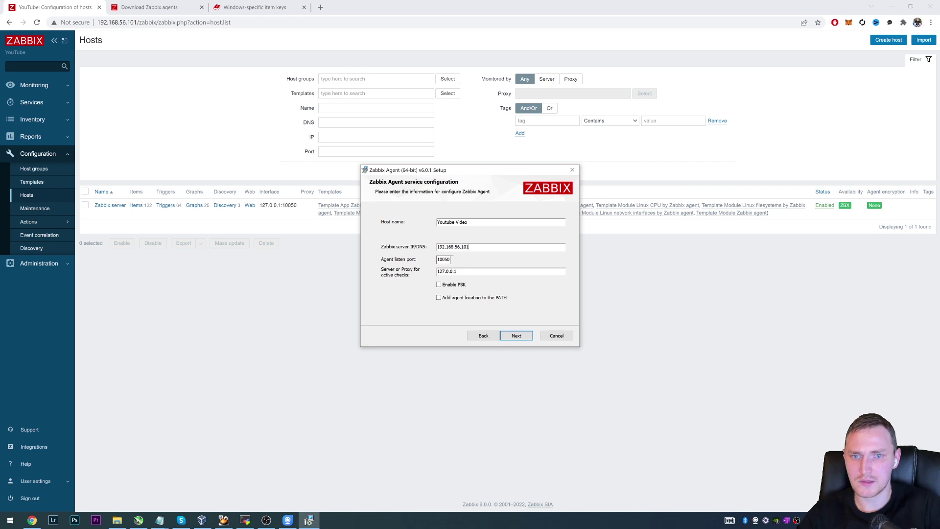
# Copy the server address 192.168.56.101 into the agent's server or proxy setting for active checks
pyautogui.moveTo(247, 519)
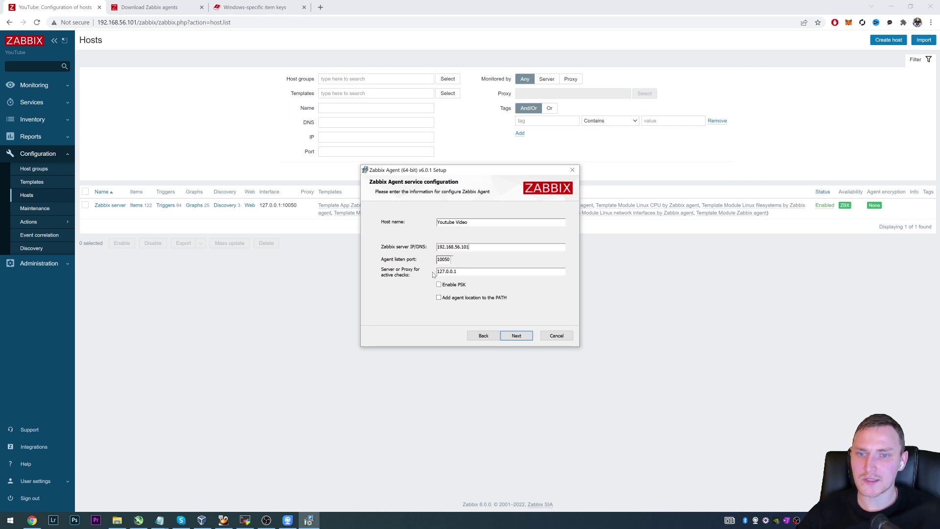
pyautogui.doubleClick(469, 246)
pyautogui.hotkey('ctrl', 'c')
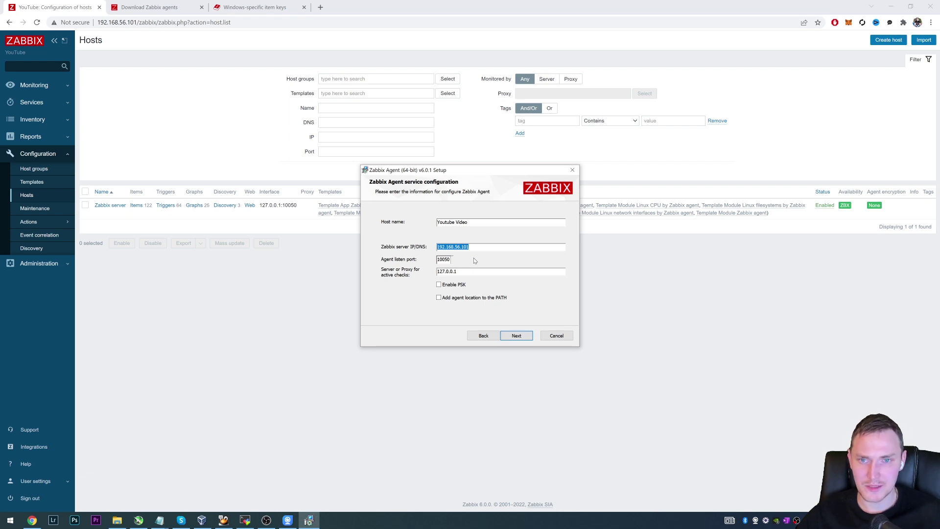
pyautogui.press('Tab')
pyautogui.press('Tab')
pyautogui.hotkey('ctrl', 'v')
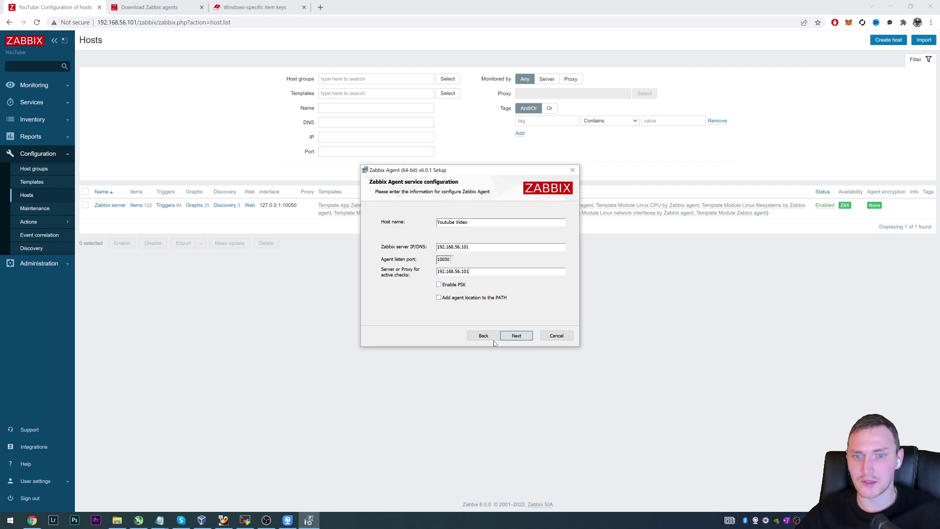
# Install the Zabbix agent with the default features and location, allow the device changes, and finish the setup wizard
pyautogui.click(518, 336)
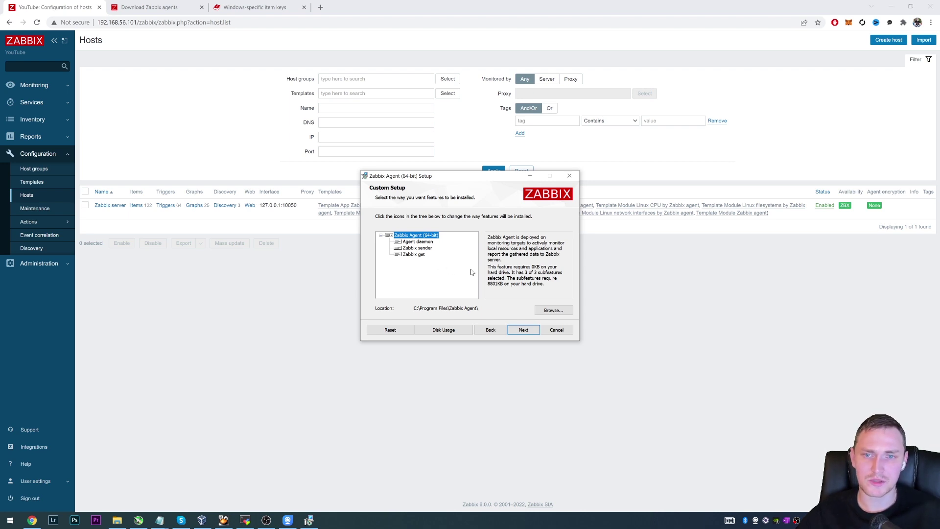
pyautogui.click(530, 331)
pyautogui.click(512, 330)
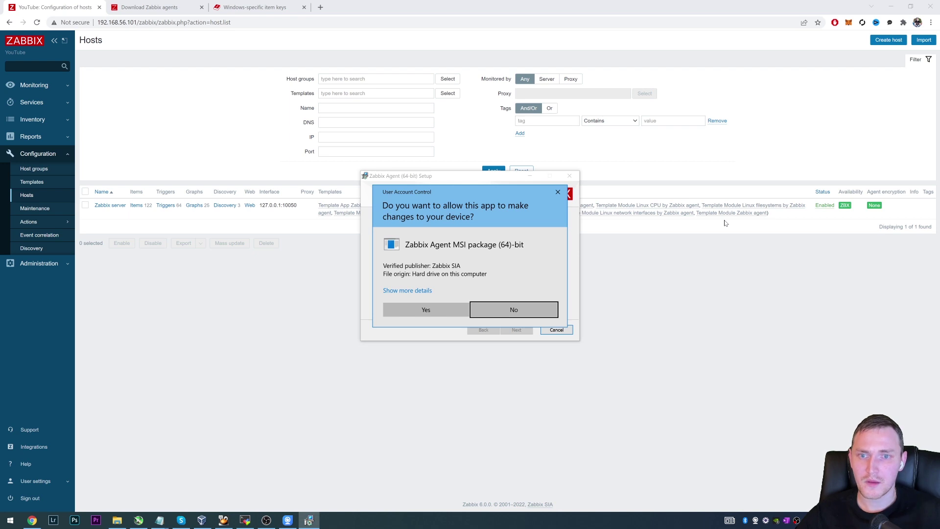
pyautogui.click(416, 307)
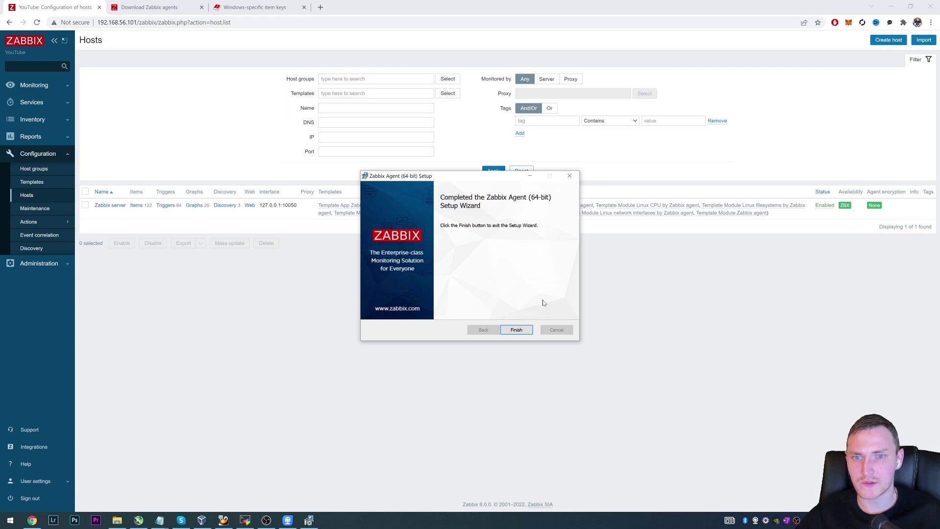
pyautogui.click(517, 330)
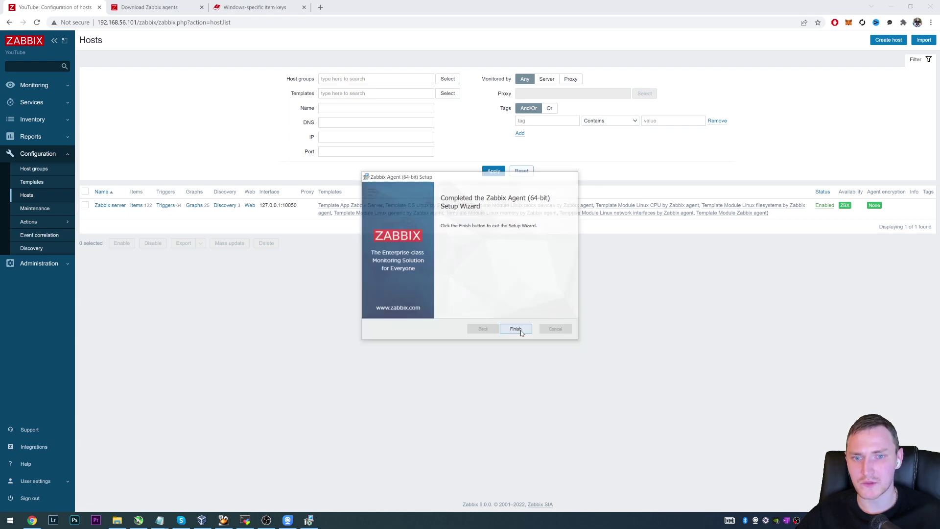
# Open the Windows Services console with services.msc, reverse the name sorting and check the status of the Zabbix Agent service
pyautogui.click(2, 523)
pyautogui.press('super+r')
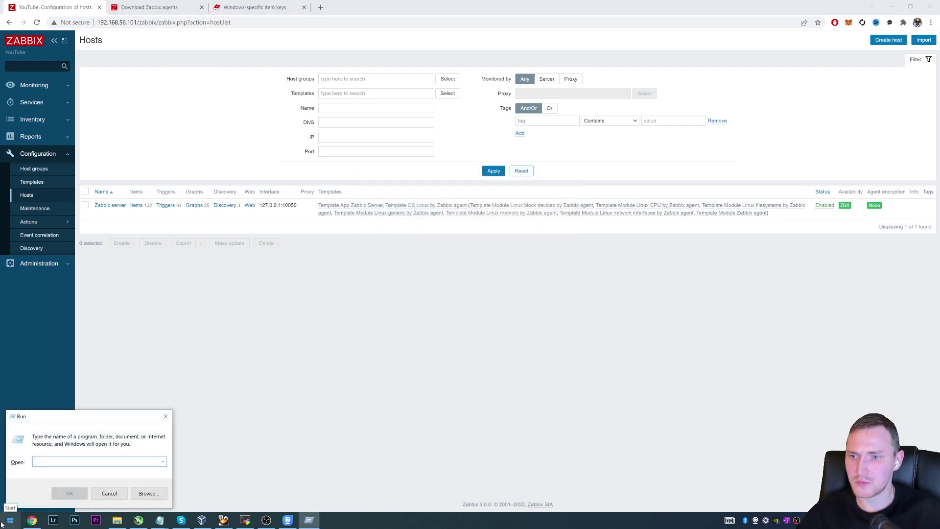
pyautogui.write('servic')
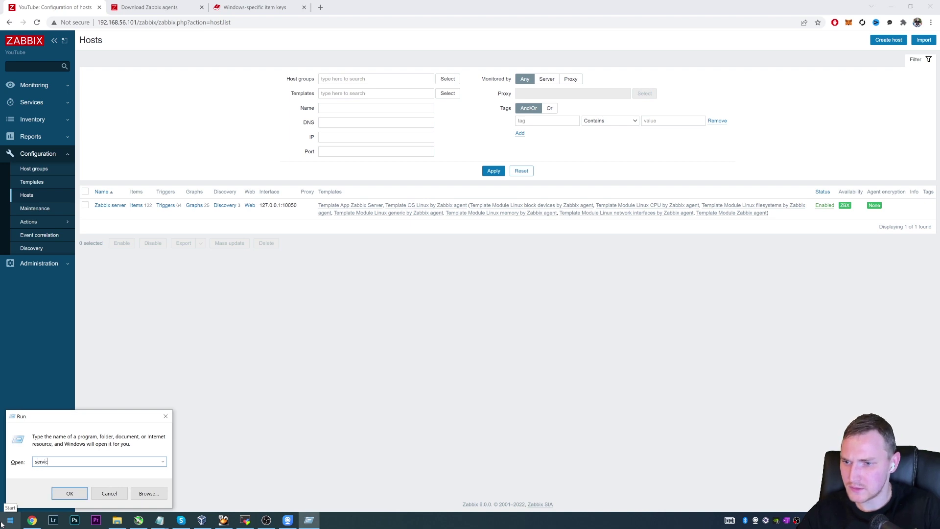
pyautogui.write('es.msc')
pyautogui.press('Return')
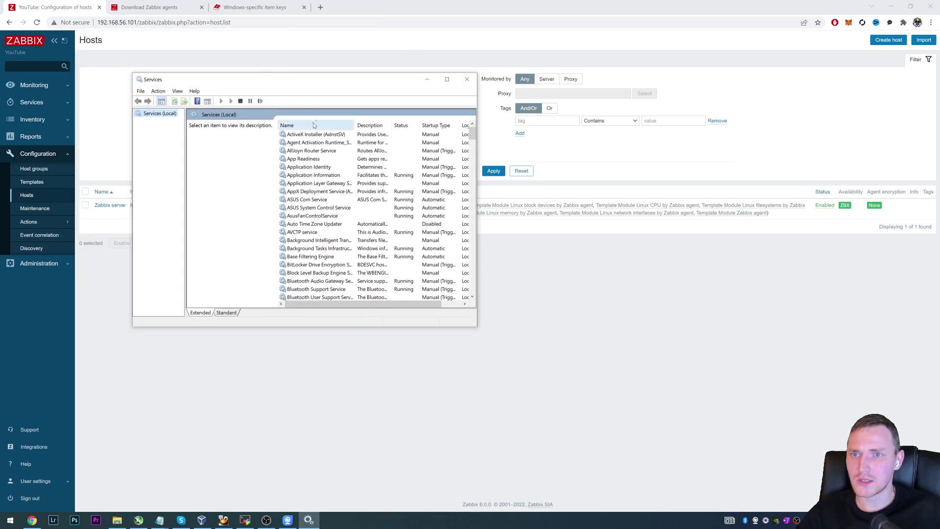
pyautogui.click(331, 123)
pyautogui.click(309, 135)
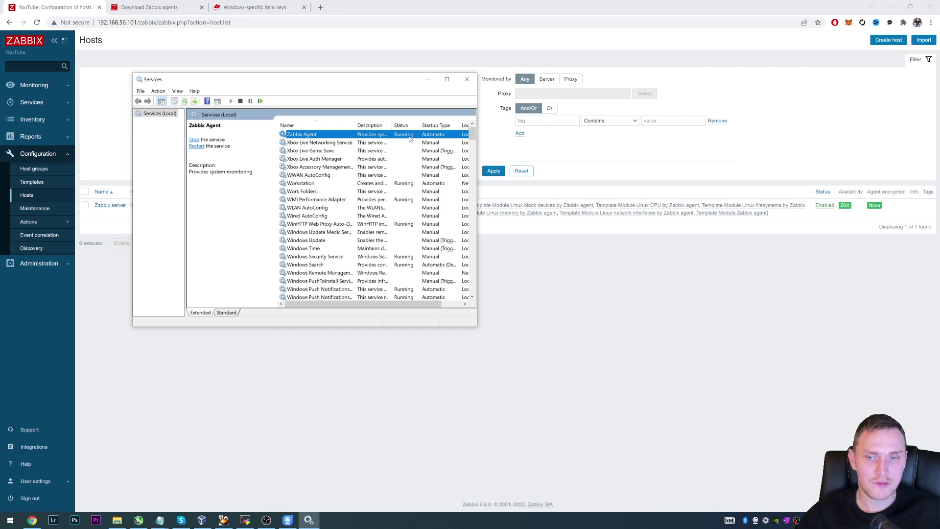
# Switch to the MobaXterm server terminal and test the agent by running zabbix_get -s 192.168.56.1 -k system.hostname
pyautogui.click(244, 519)
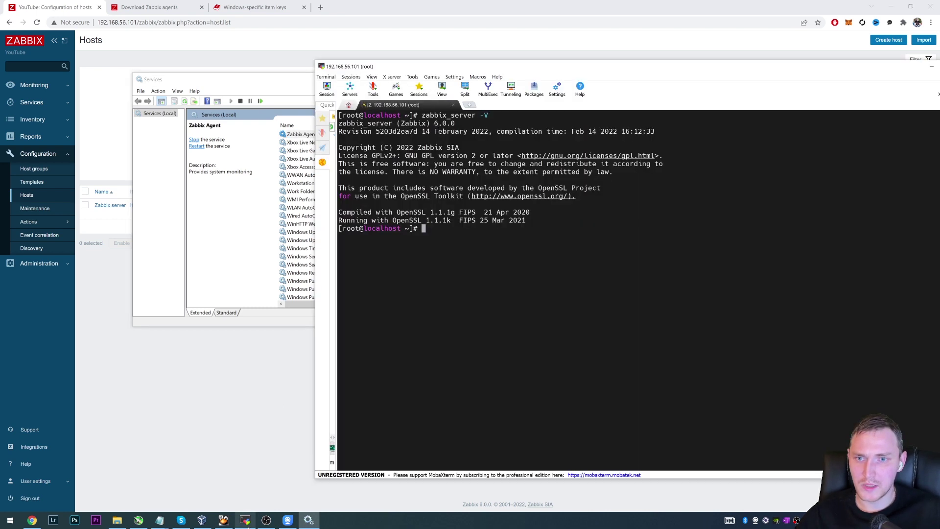
pyautogui.moveTo(485, 119); pyautogui.dragTo(542, 131)
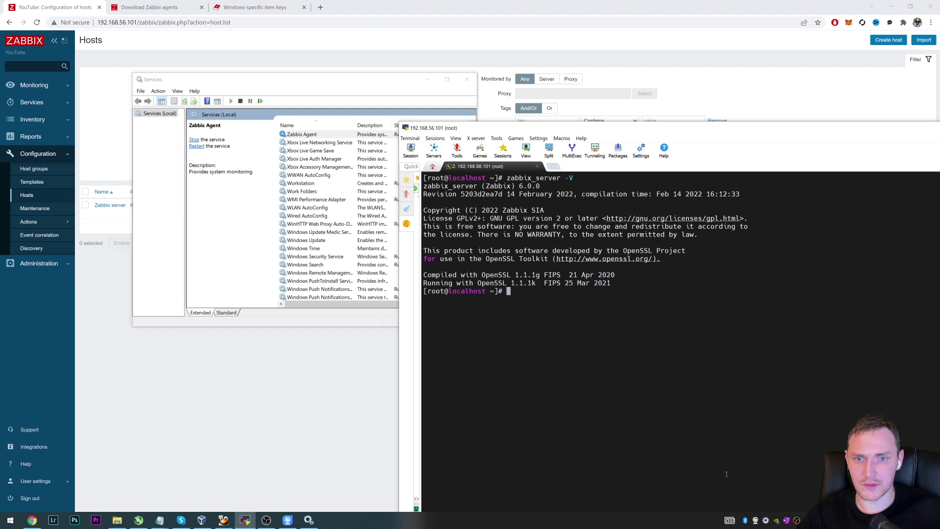
pyautogui.write('zabbix_get ')
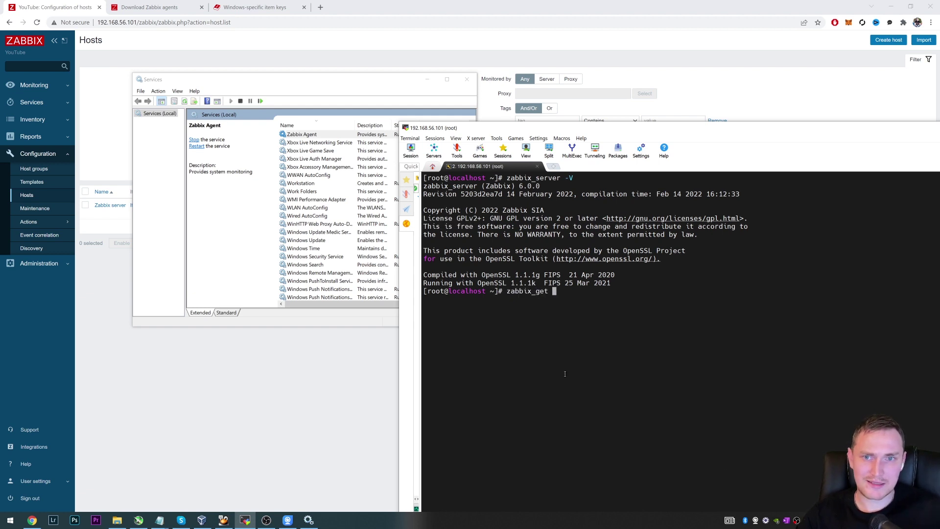
pyautogui.write('-s ')
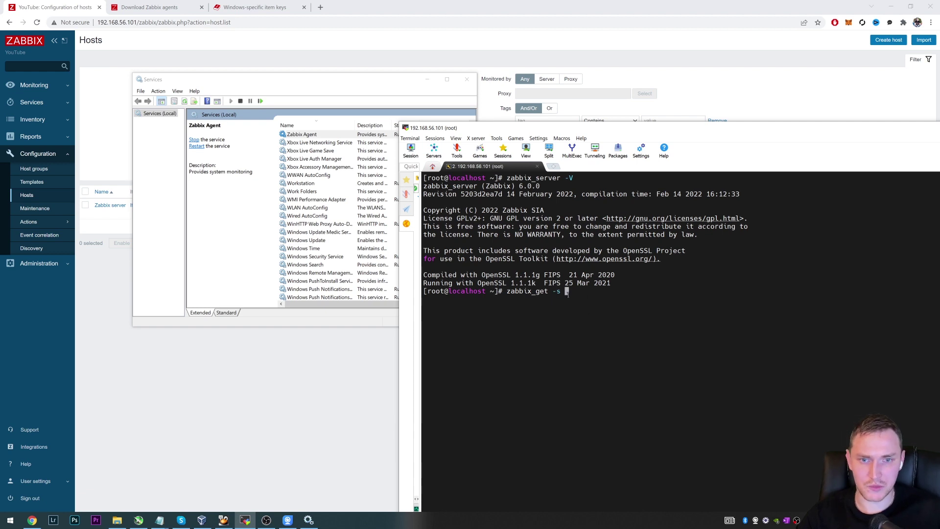
pyautogui.write('192.168')
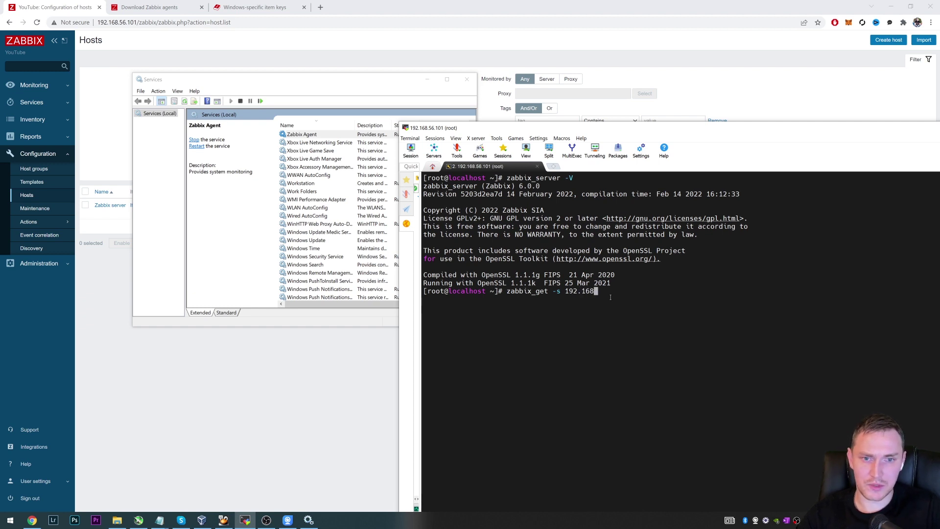
pyautogui.write('.56.1')
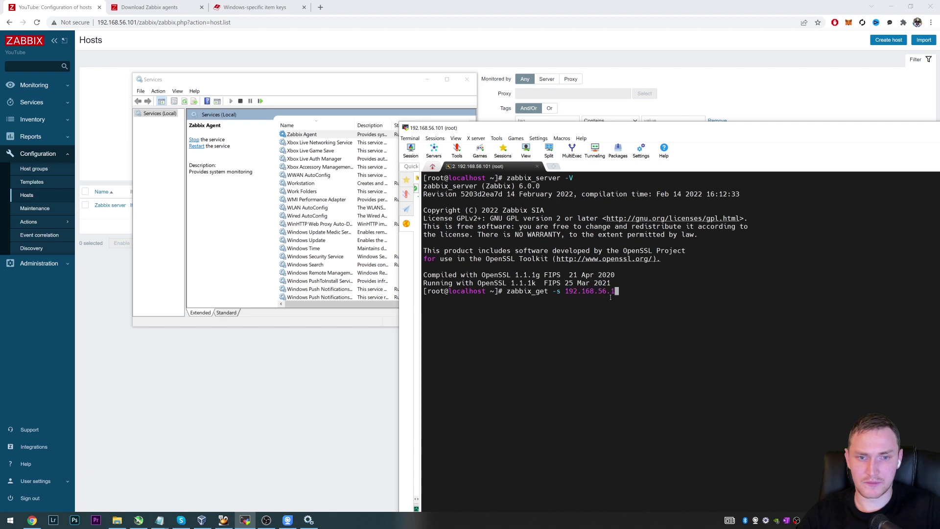
pyautogui.write(' -')
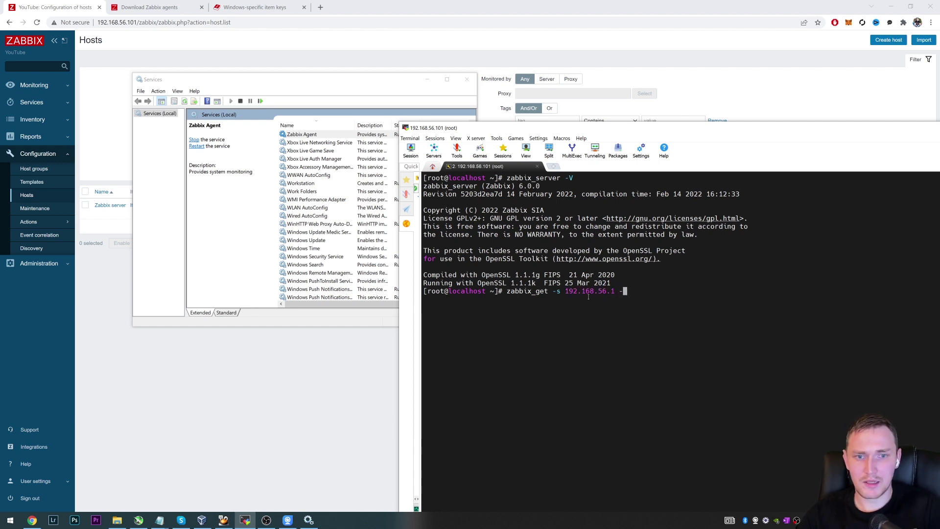
pyautogui.write('k system.')
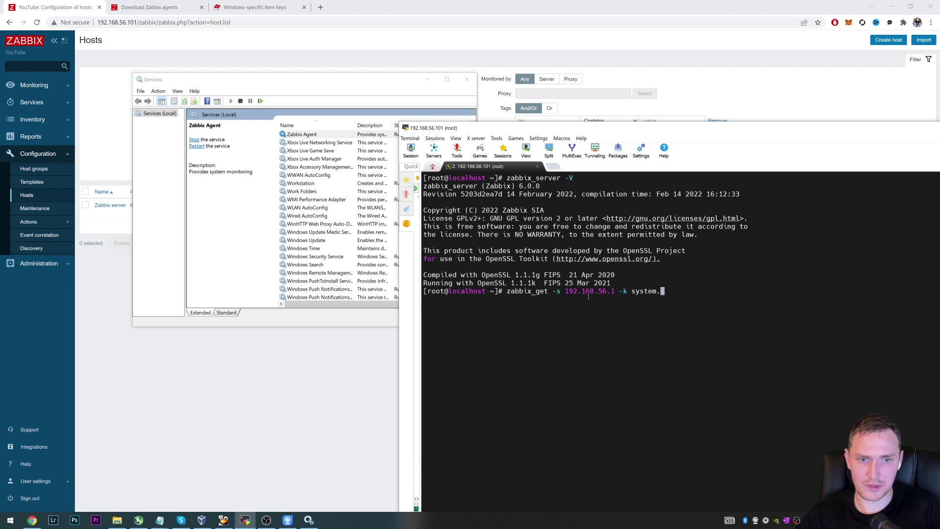
pyautogui.write('hostname')
pyautogui.press('Return')
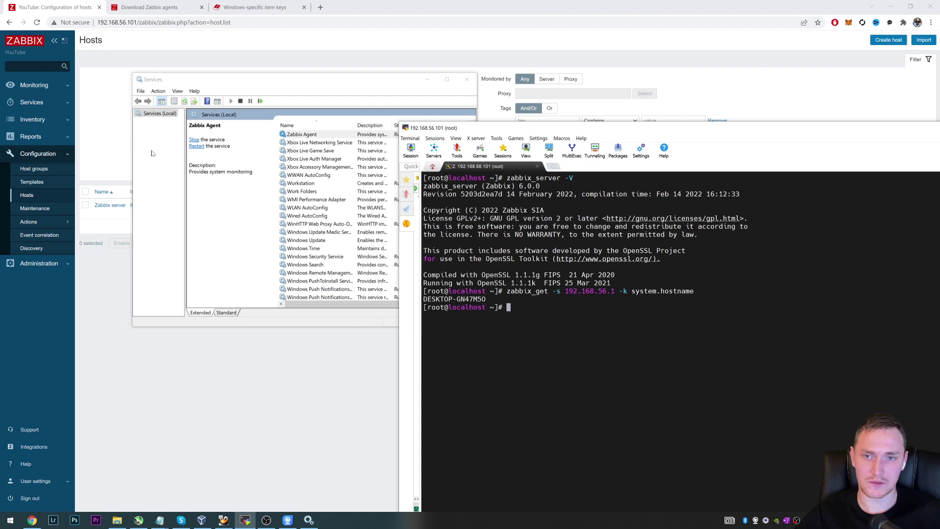
# Switch back to the Zabbix frontend in Chrome and start a new host named Windows Youtube
pyautogui.click(136, 163)
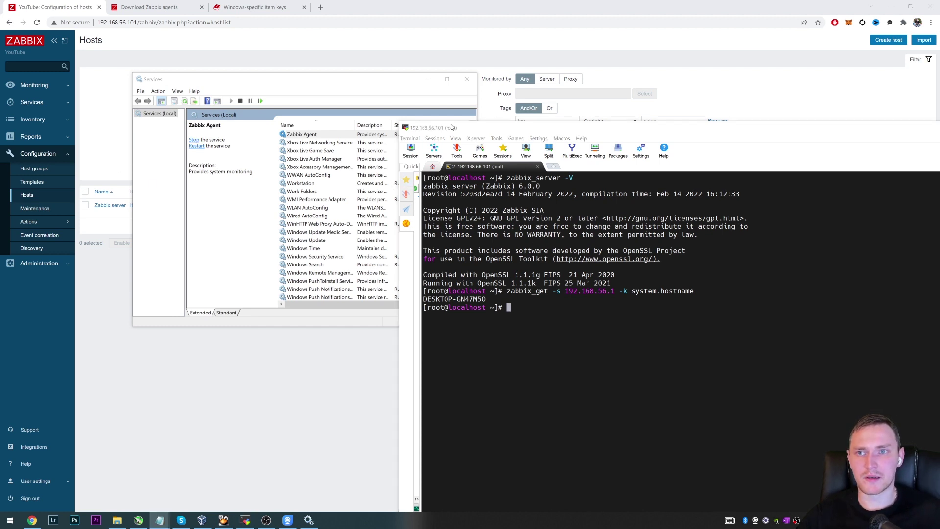
pyautogui.click(216, 346)
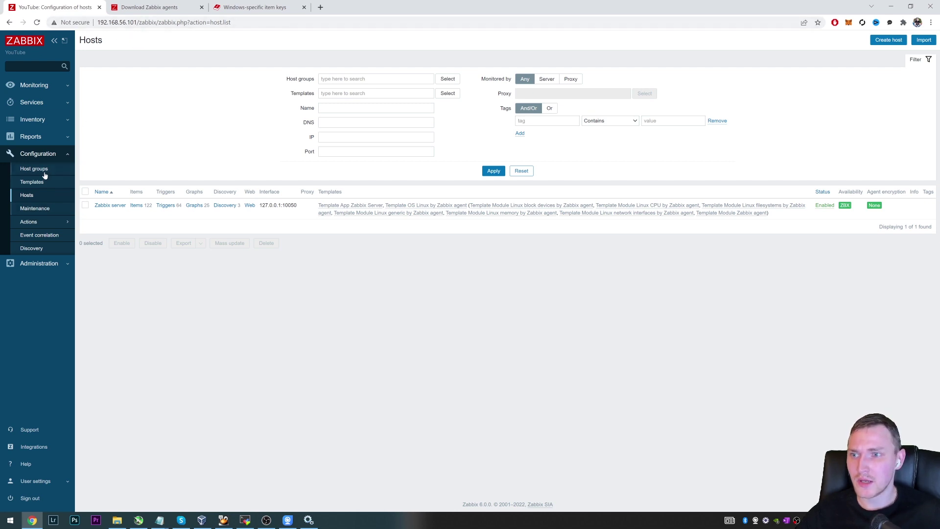
pyautogui.click(888, 40)
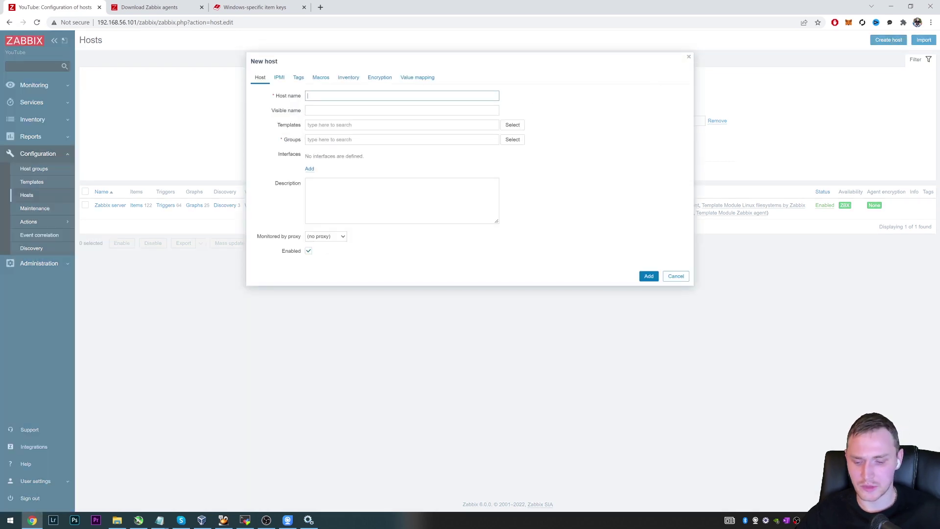
pyautogui.write('Windows Y')
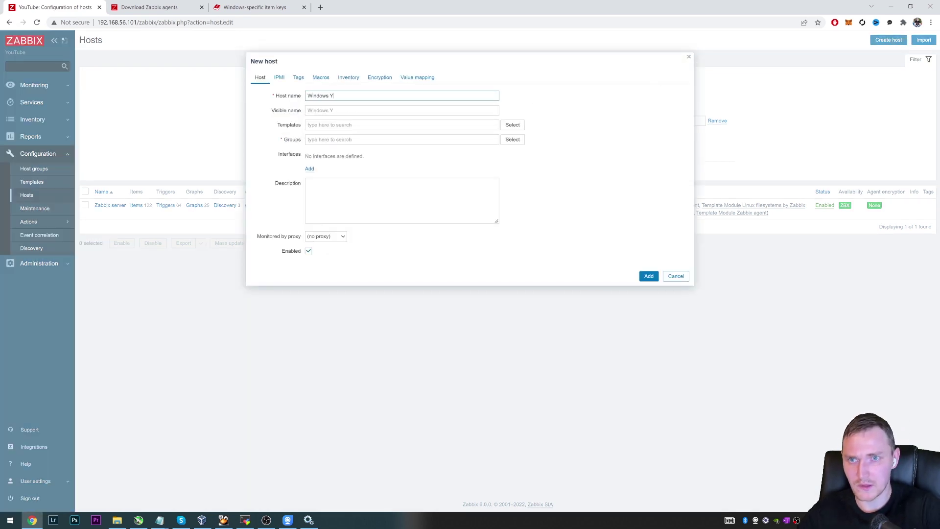
pyautogui.write('outube')
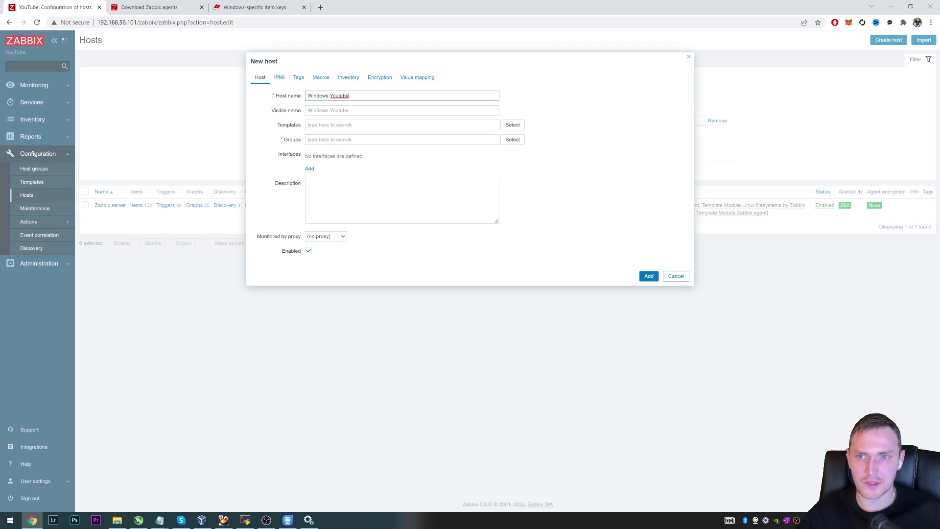
# Link Template OS Windows by Zabbix agent to the new host and assign it to a new group called windows servers
pyautogui.click(333, 125)
pyautogui.write('wind')
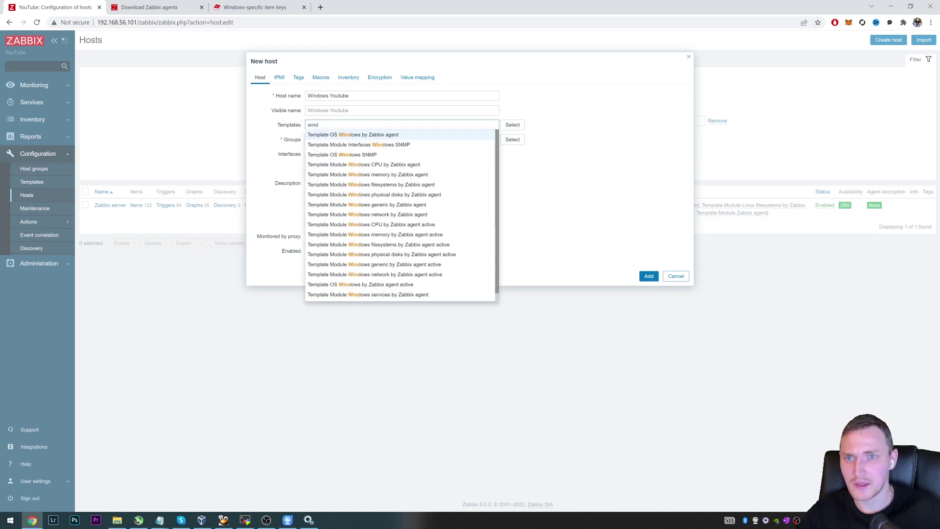
pyautogui.click(388, 137)
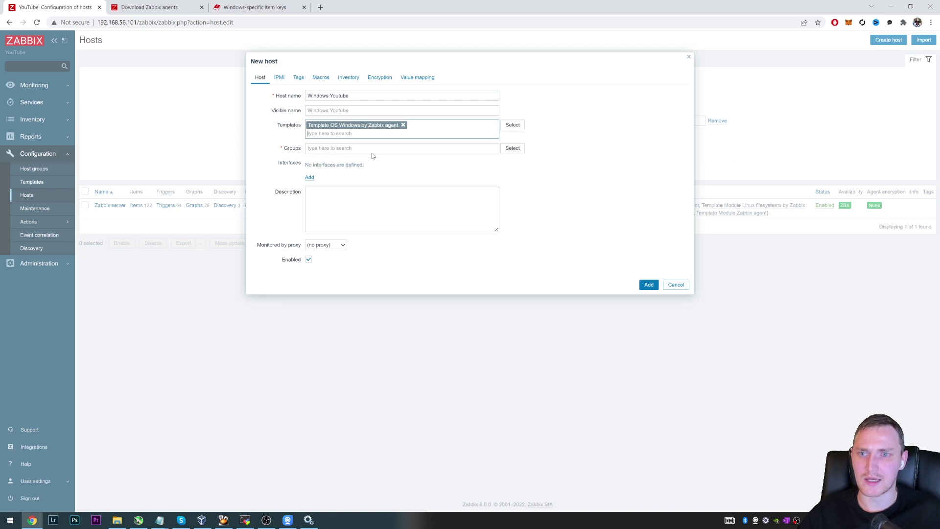
pyautogui.click(342, 148)
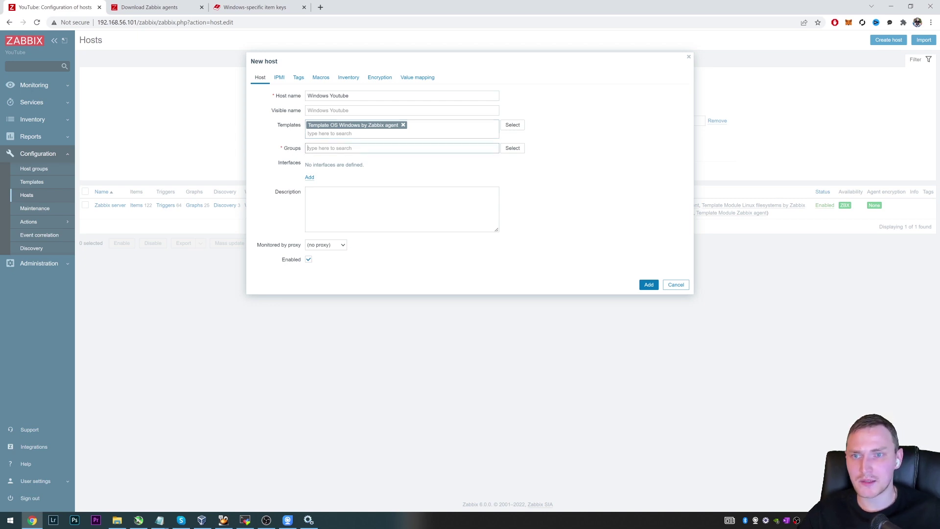
pyautogui.write('windows serv')
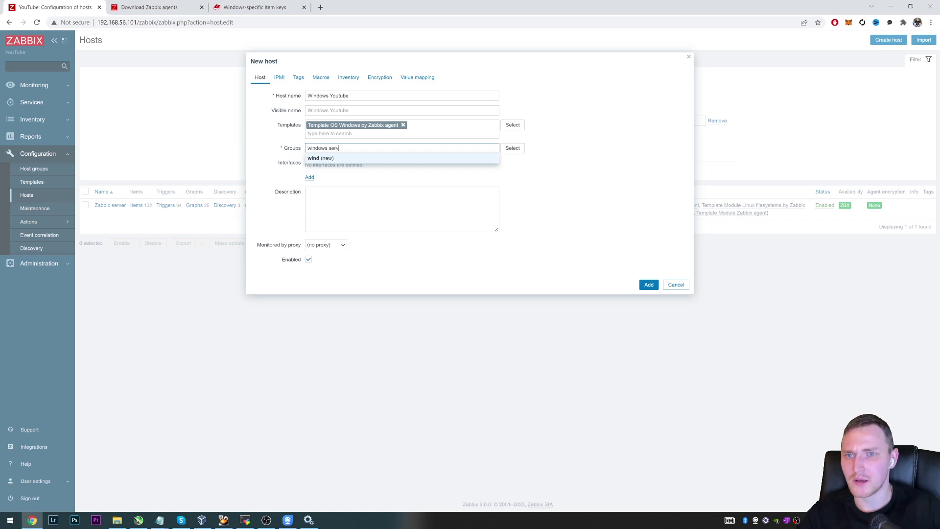
pyautogui.write('ers')
pyautogui.press('Return')
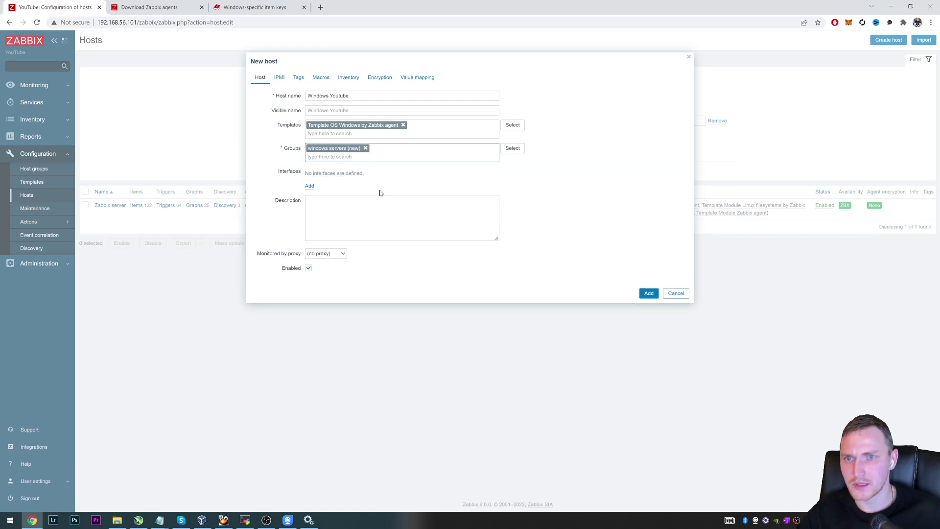
# Give the host an Agent interface with IP address 192.168.56.1, without a proxy, and add the host
pyautogui.click(310, 187)
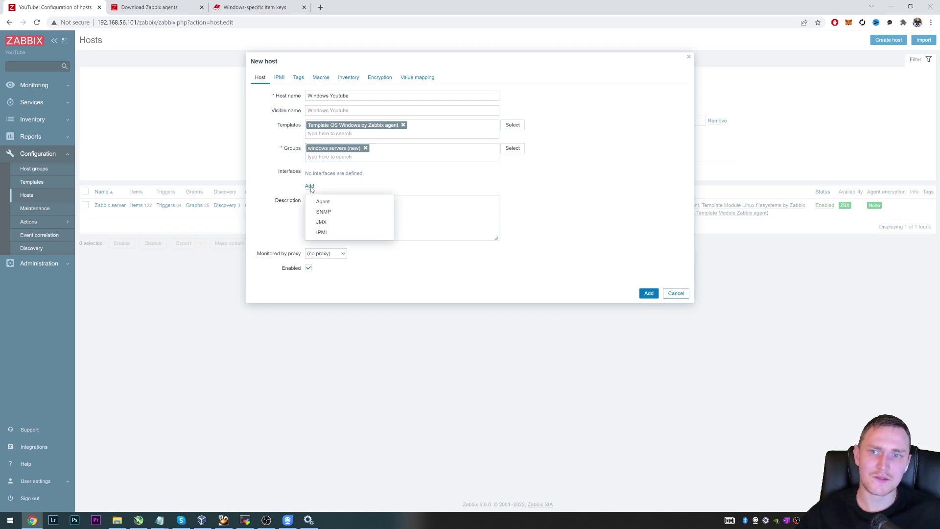
pyautogui.click(337, 202)
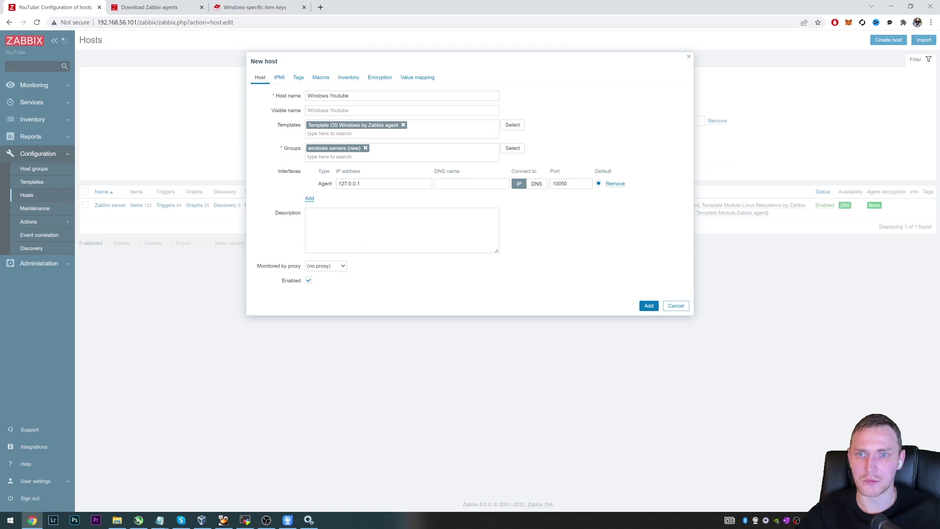
pyautogui.moveTo(367, 183); pyautogui.dragTo(316, 190)
pyautogui.write('192')
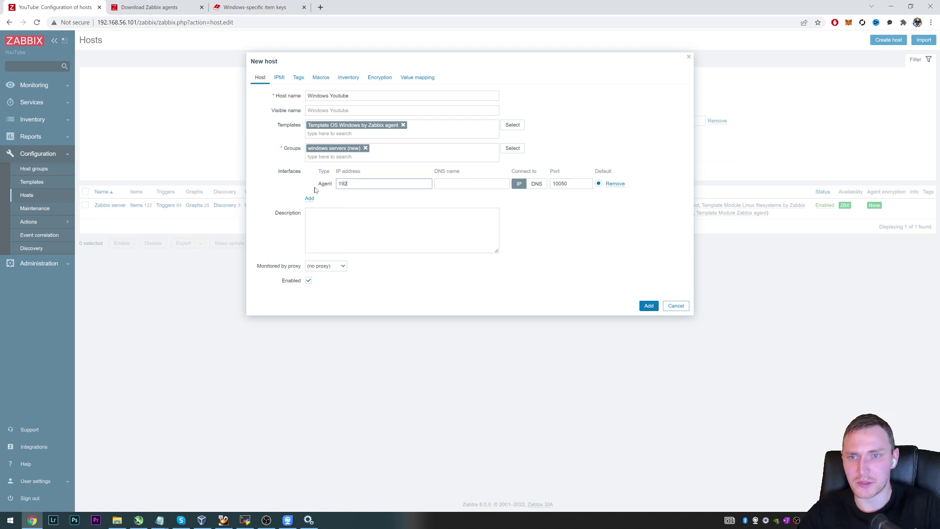
pyautogui.write('.1687')
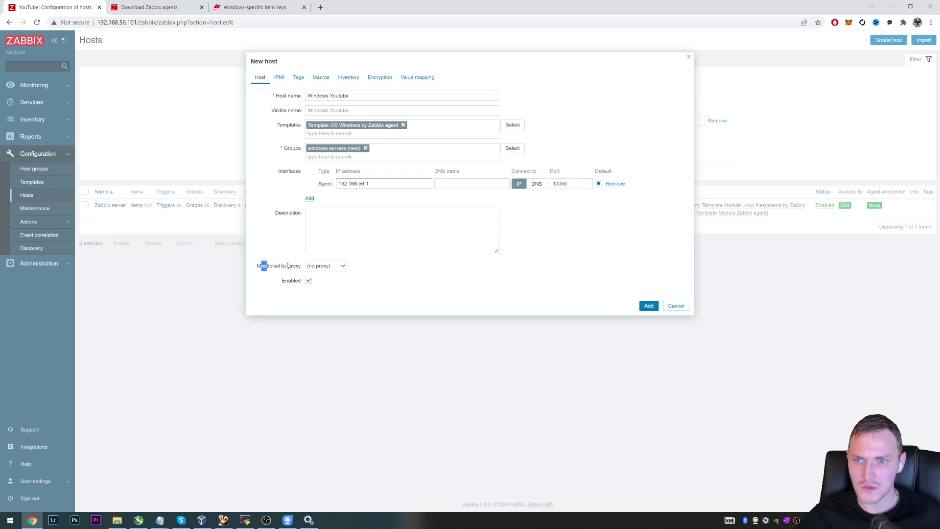
pyautogui.moveTo(260, 265); pyautogui.dragTo(384, 268)
pyautogui.click(385, 268)
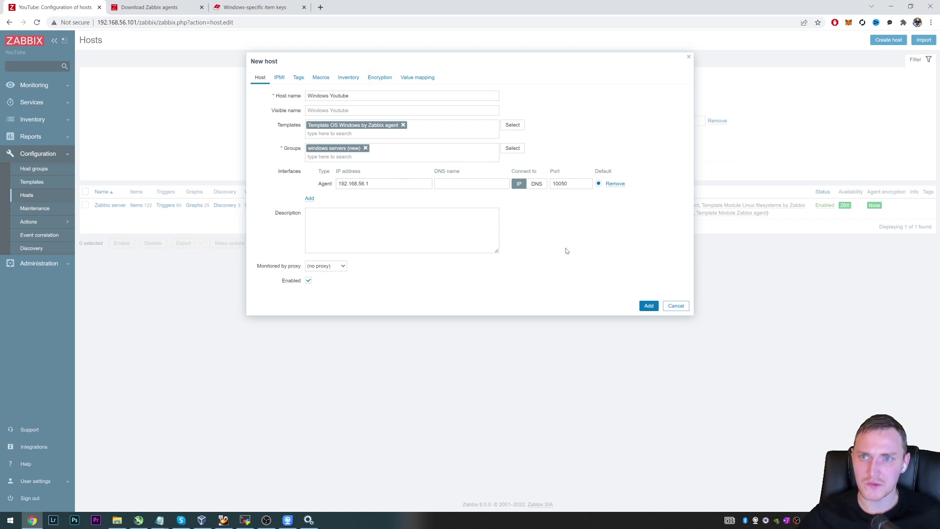
pyautogui.click(649, 307)
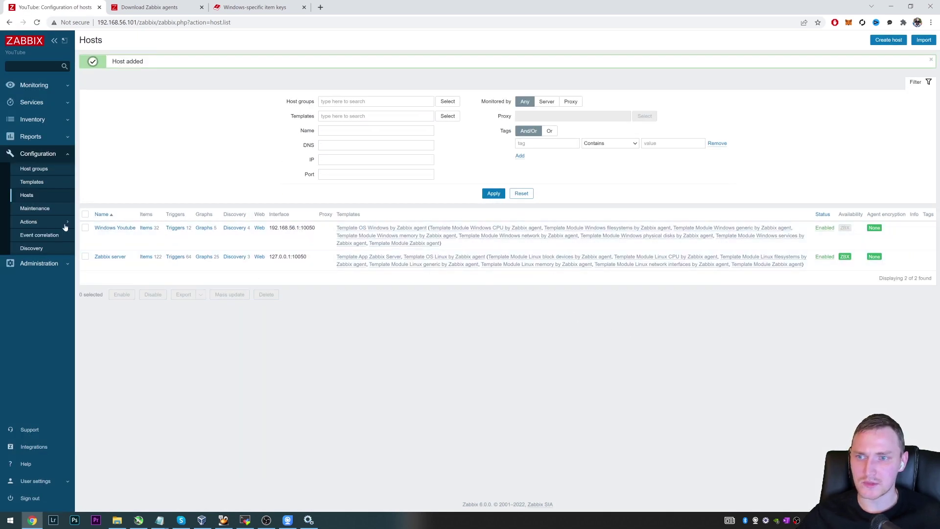
# Examine the item list of the Windows Youtube host, including the item keys, intervals and types
pyautogui.click(145, 227)
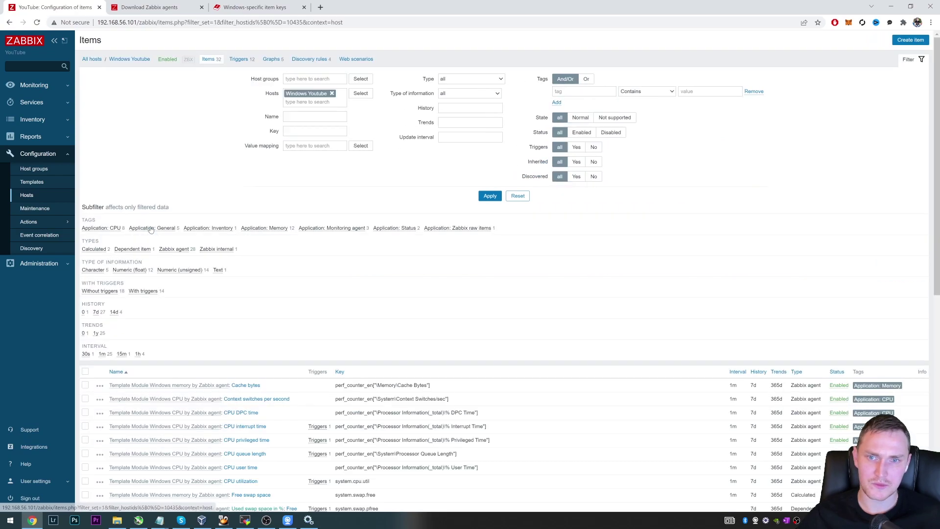
pyautogui.scroll(-1, 241, 352)
pyautogui.scroll(-7, 241, 352)
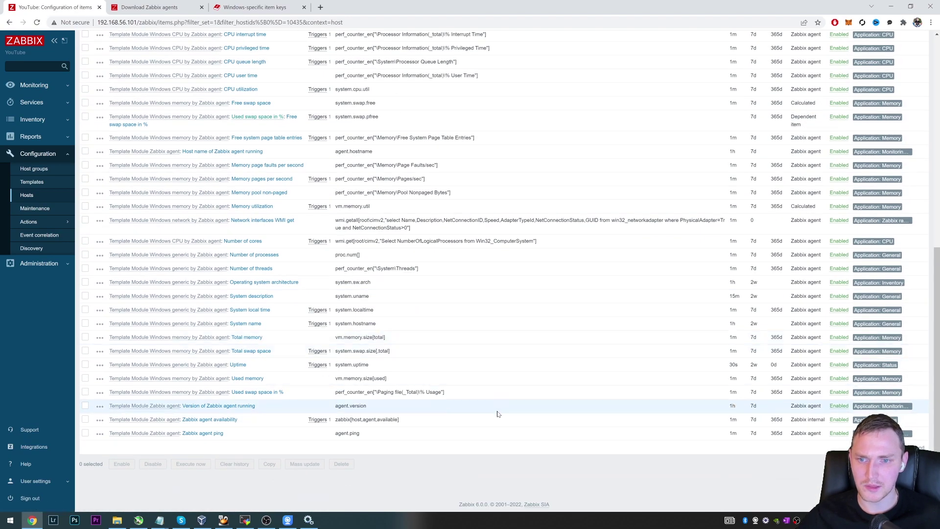
pyautogui.scroll(4, 621, 414)
pyautogui.scroll(-3, 687, 409)
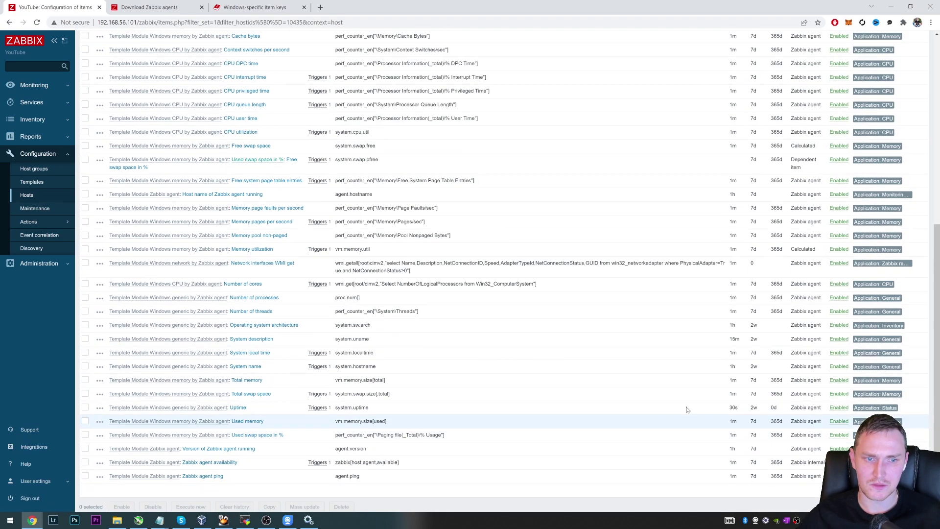
pyautogui.scroll(3, 675, 400)
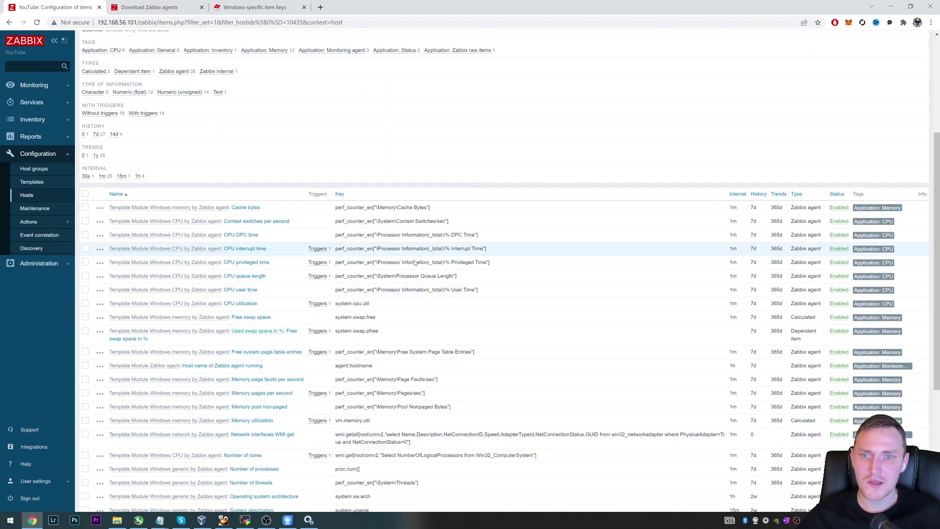
pyautogui.scroll(-3, 465, 319)
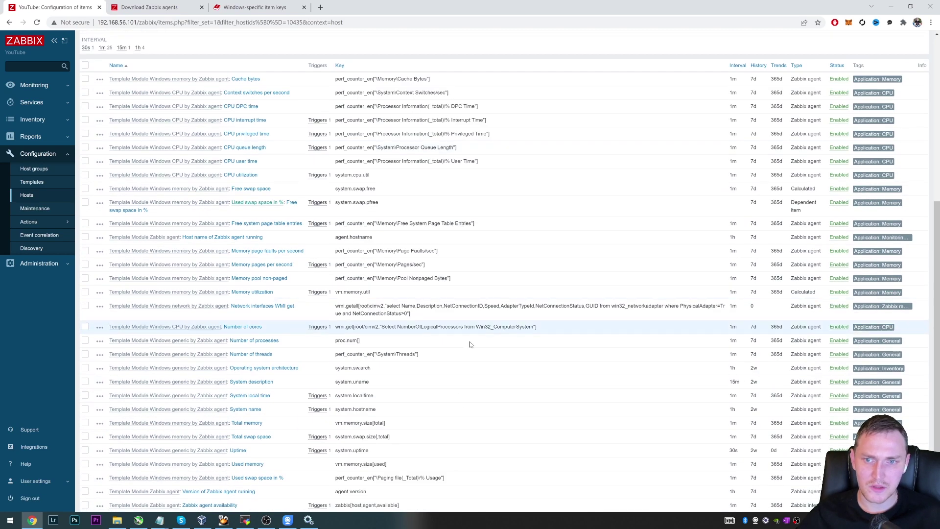
pyautogui.scroll(3, 465, 333)
pyautogui.scroll(3, 466, 332)
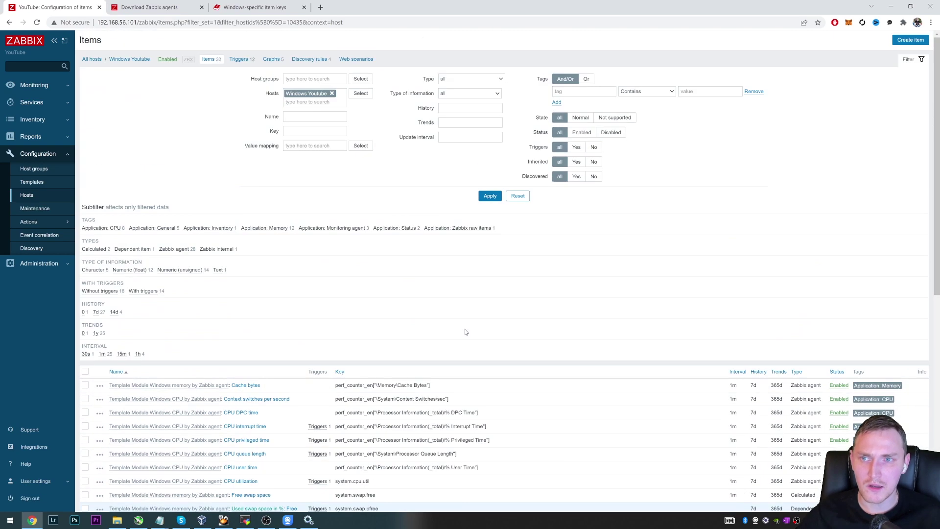
# Examine the trigger list of the Windows Youtube host, including the severities, dependencies and expressions
pyautogui.click(238, 59)
pyautogui.scroll(-3, 379, 281)
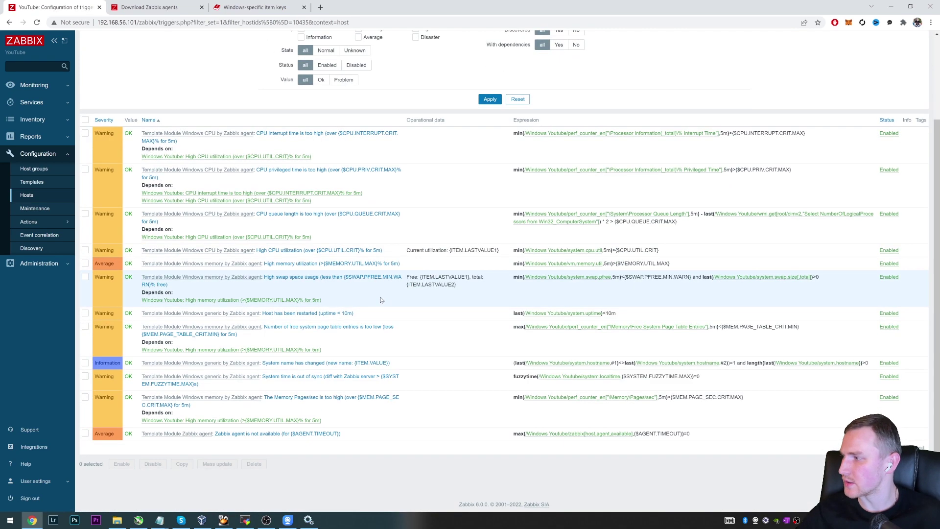
pyautogui.scroll(2, 466, 289)
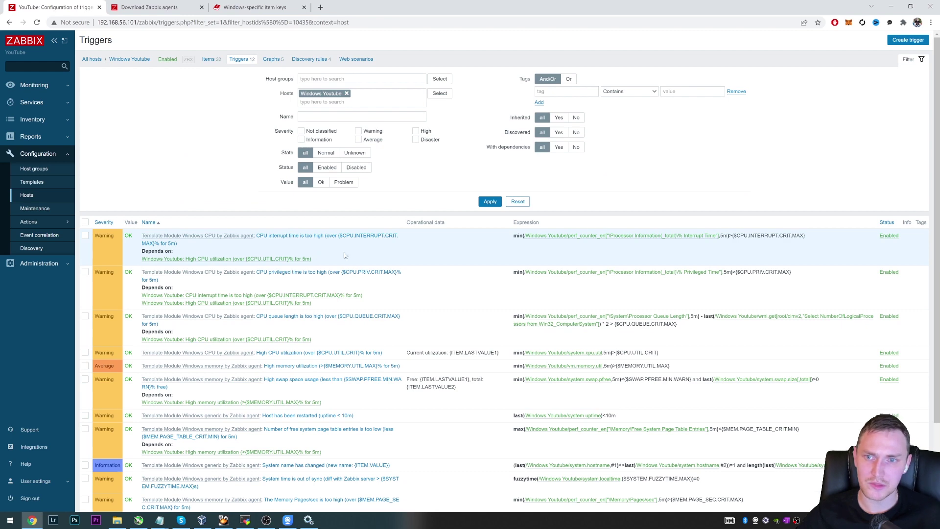
pyautogui.scroll(-2, 296, 246)
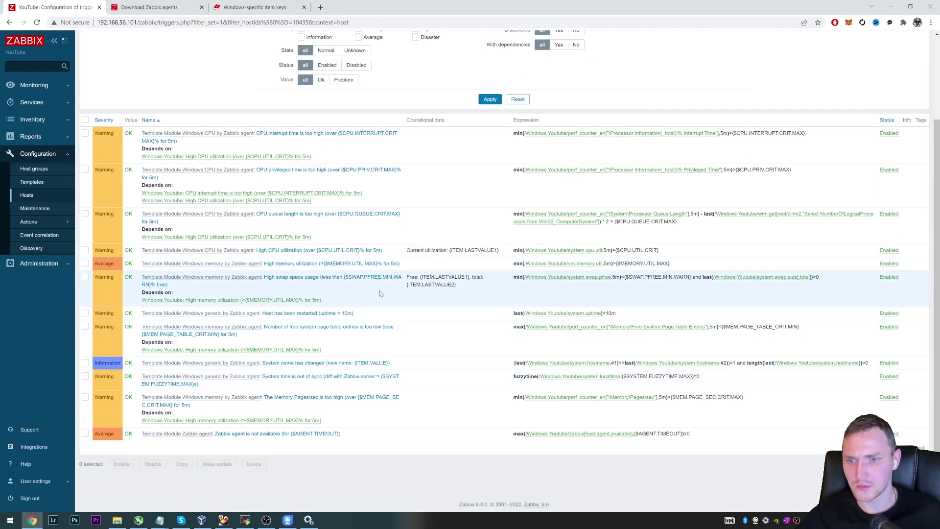
pyautogui.scroll(2, 312, 306)
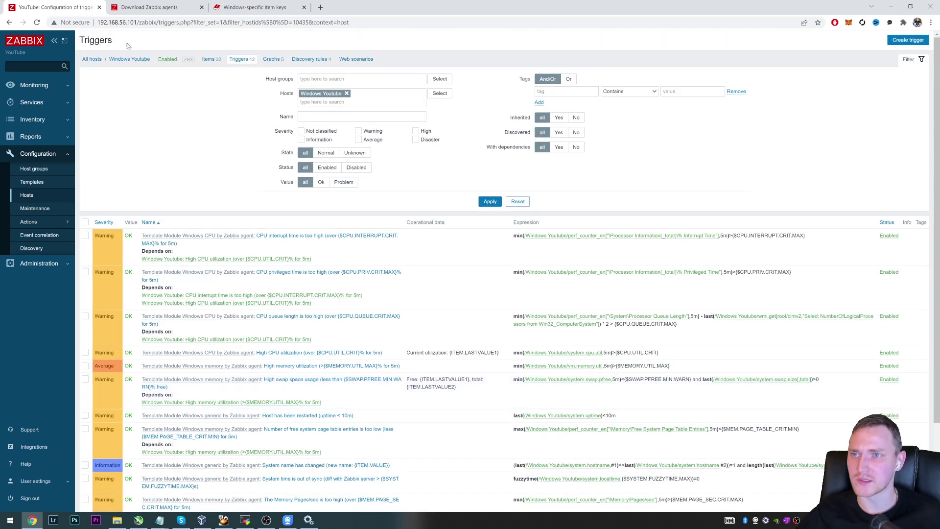
# View the Windows Youtube host's configuration without changing it, and check its agent interface availability in the host list
pyautogui.click(128, 59)
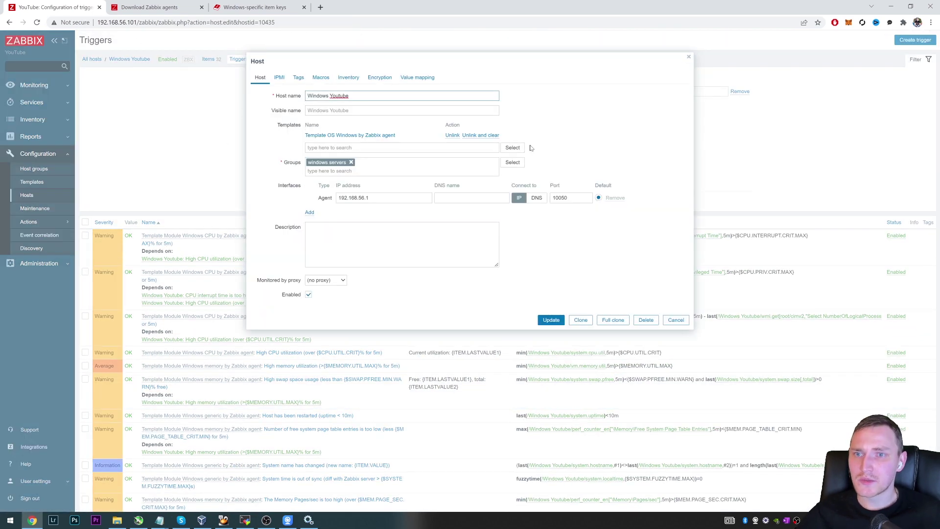
pyautogui.press('Escape')
pyautogui.click(98, 59)
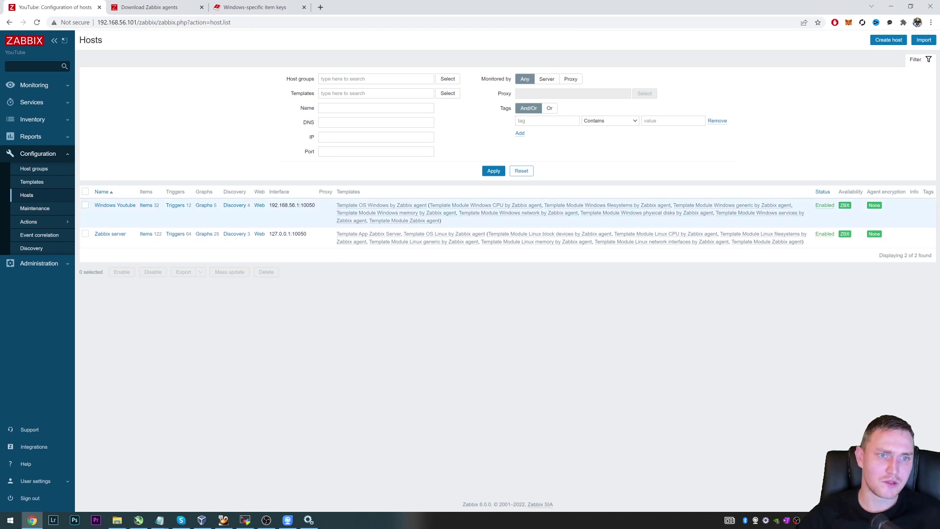
pyautogui.click(845, 207)
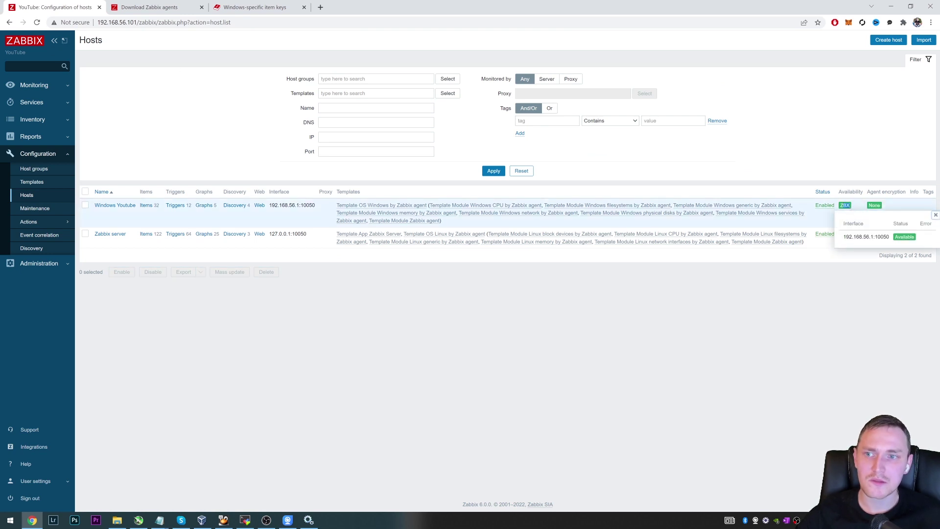
# Show the latest monitoring data filtered to the Windows Youtube host
pyautogui.click(37, 86)
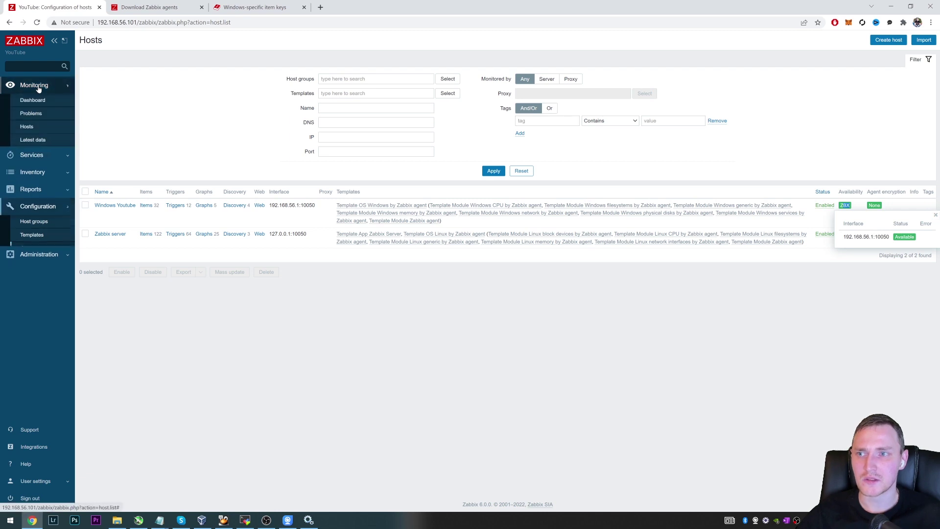
pyautogui.click(43, 141)
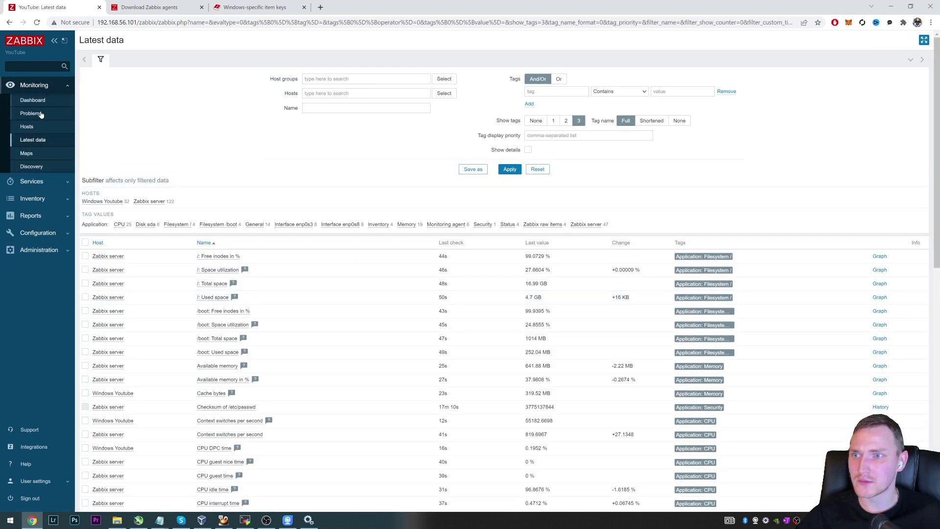
pyautogui.click(509, 169)
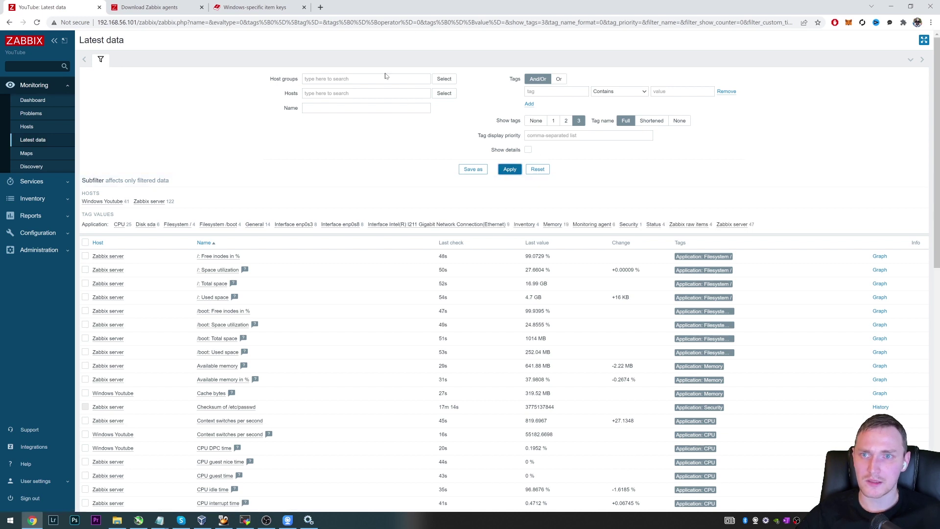
pyautogui.click(340, 93)
pyautogui.write('wind')
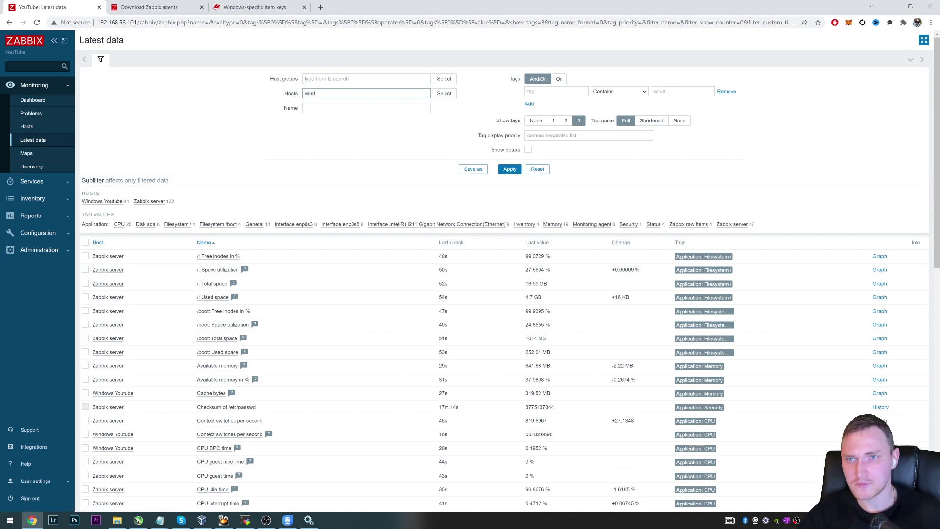
pyautogui.click(339, 106)
pyautogui.click(510, 169)
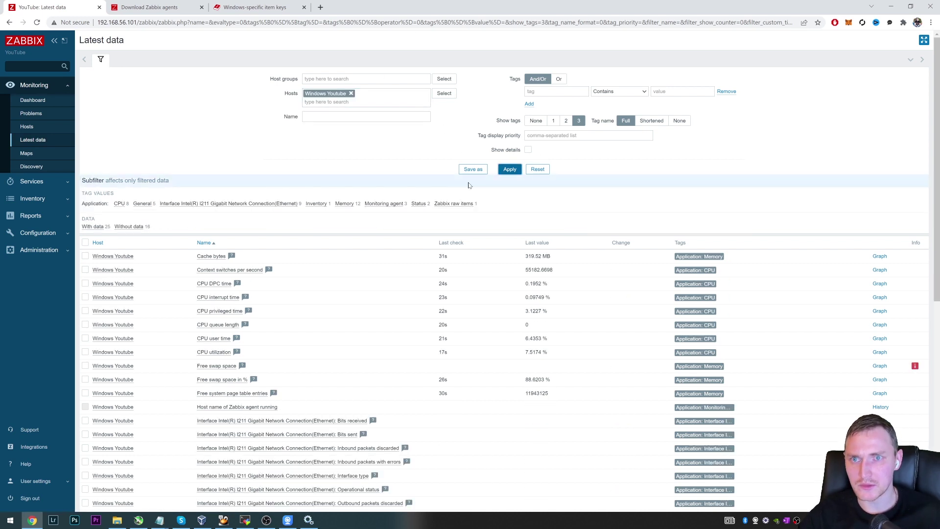
# Read through the latest collected values of the Windows Youtube host, from CPU and memory to agent ping
pyautogui.scroll(-3, 536, 168)
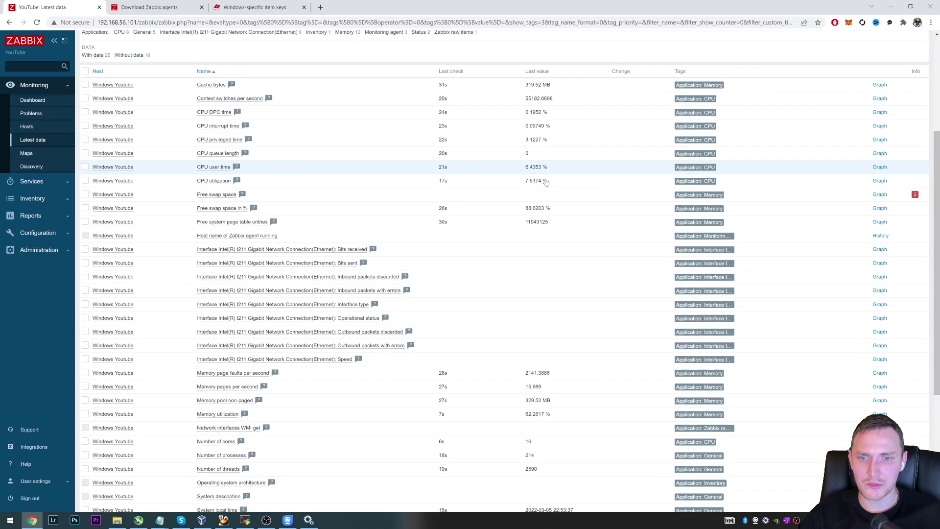
pyautogui.scroll(-4, 458, 185)
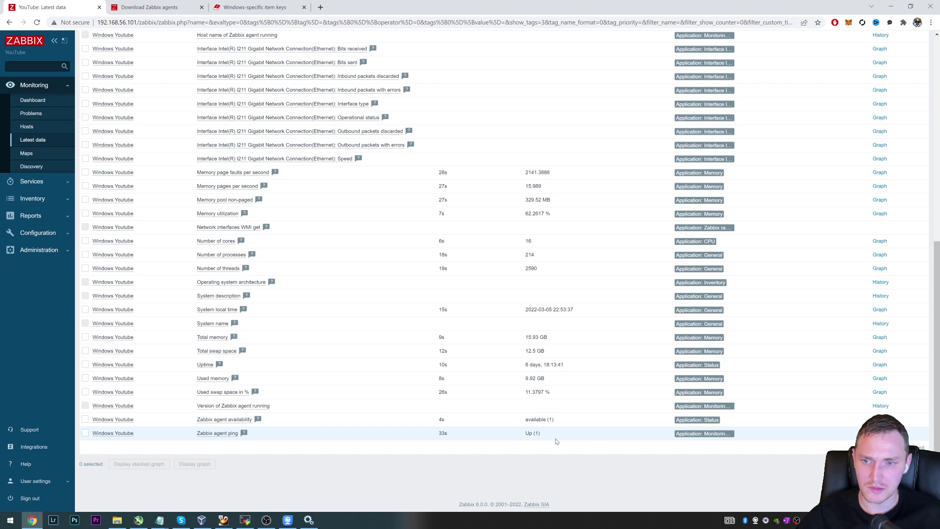
pyautogui.scroll(3, 577, 430)
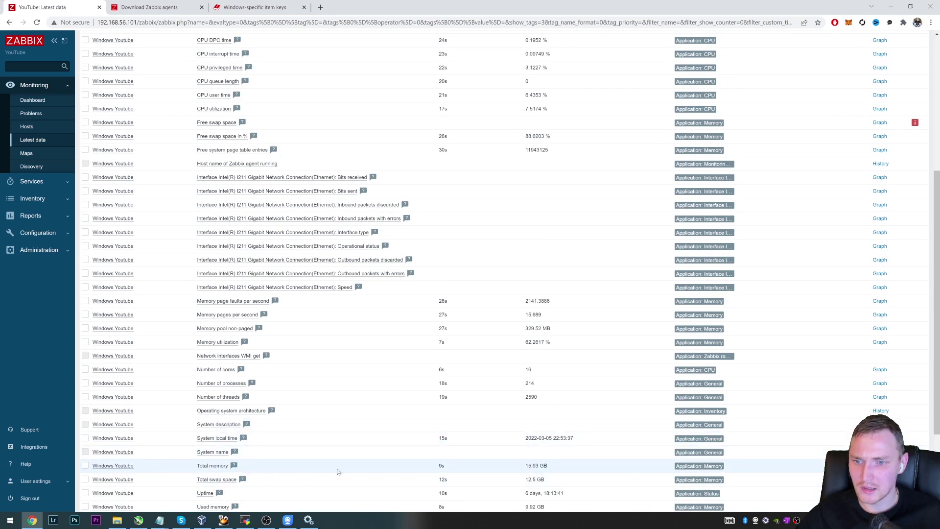
pyautogui.scroll(5, 304, 397)
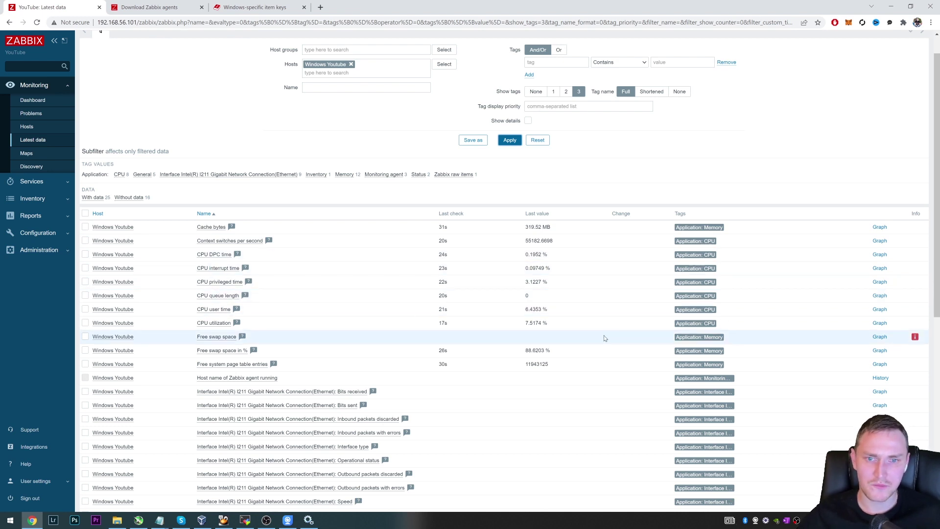
pyautogui.scroll(1, 587, 333)
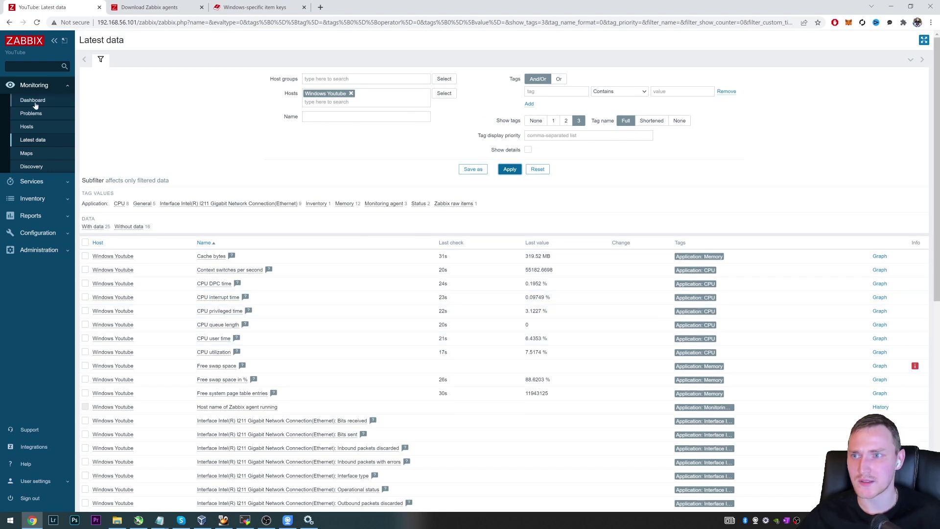
# Review the Windows Youtube host's discovery rules for mounted filesystems, network interfaces, physical disks and Windows services
pyautogui.click(38, 233)
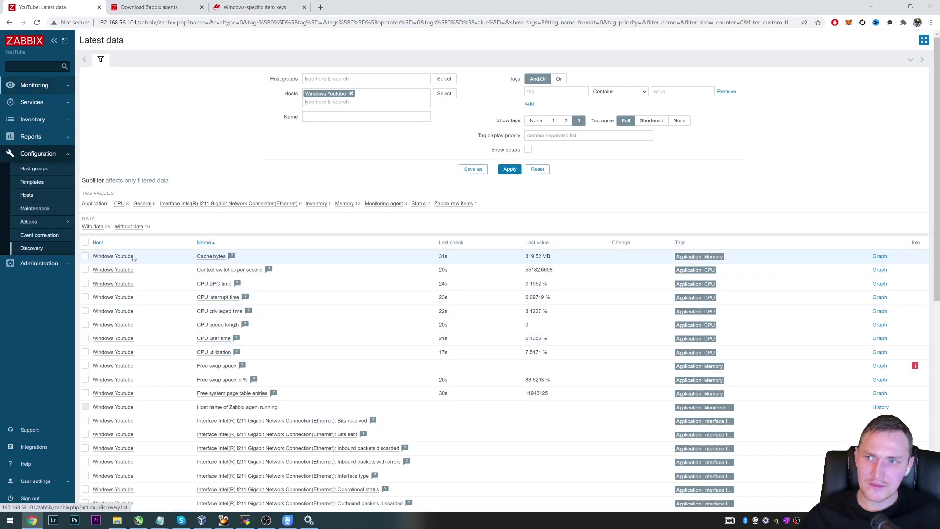
pyautogui.scroll(-7, 416, 323)
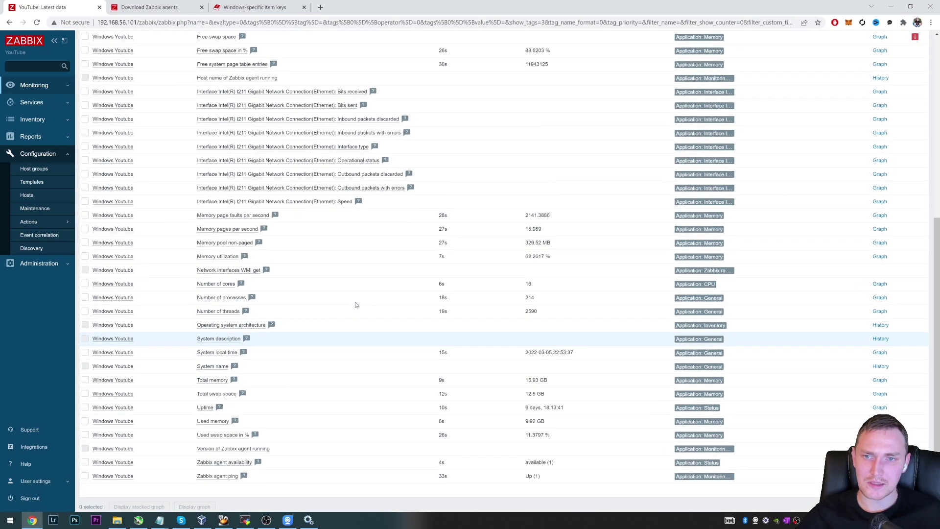
pyautogui.scroll(7, 356, 305)
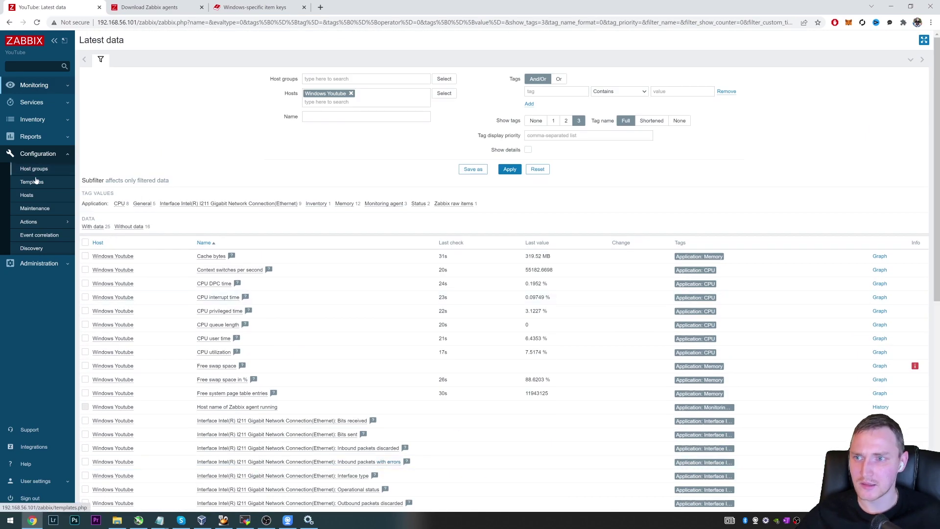
pyautogui.click(31, 194)
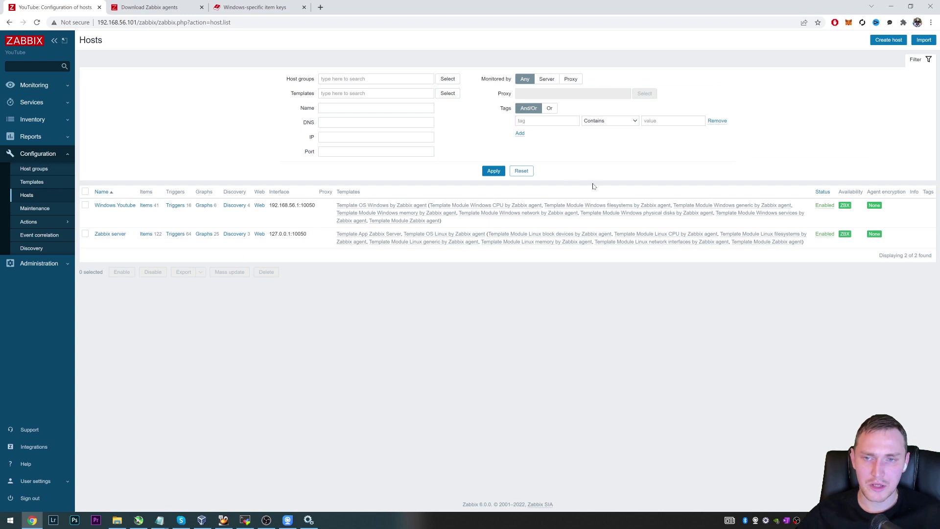
pyautogui.click(232, 205)
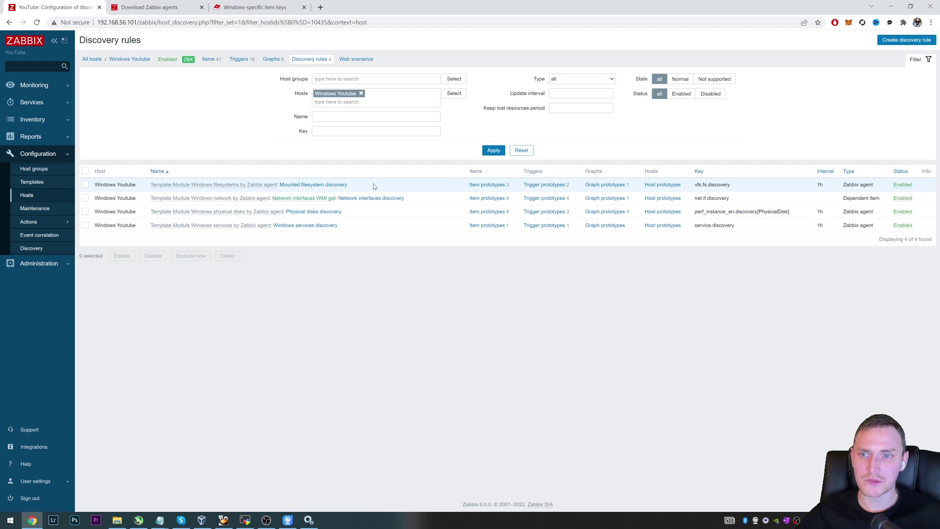
pyautogui.moveTo(373, 186); pyautogui.dragTo(279, 186)
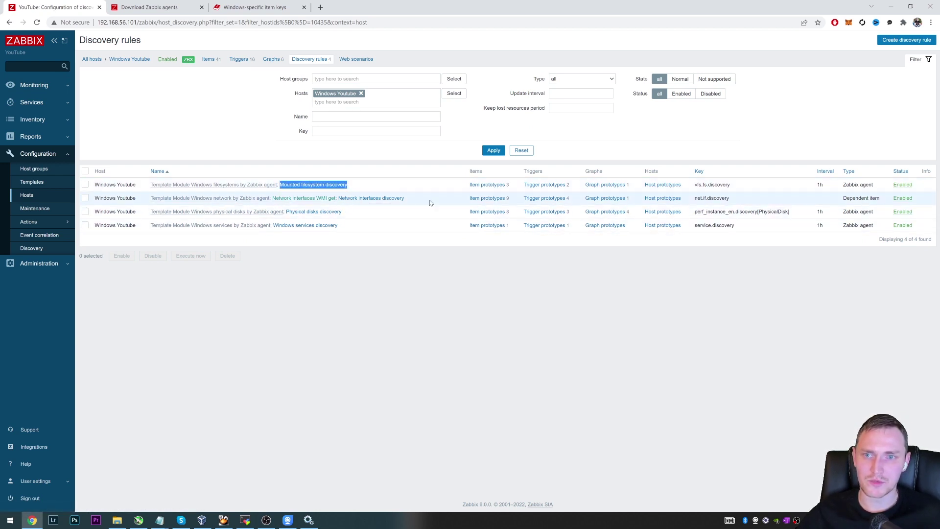
pyautogui.moveTo(406, 197); pyautogui.dragTo(283, 236)
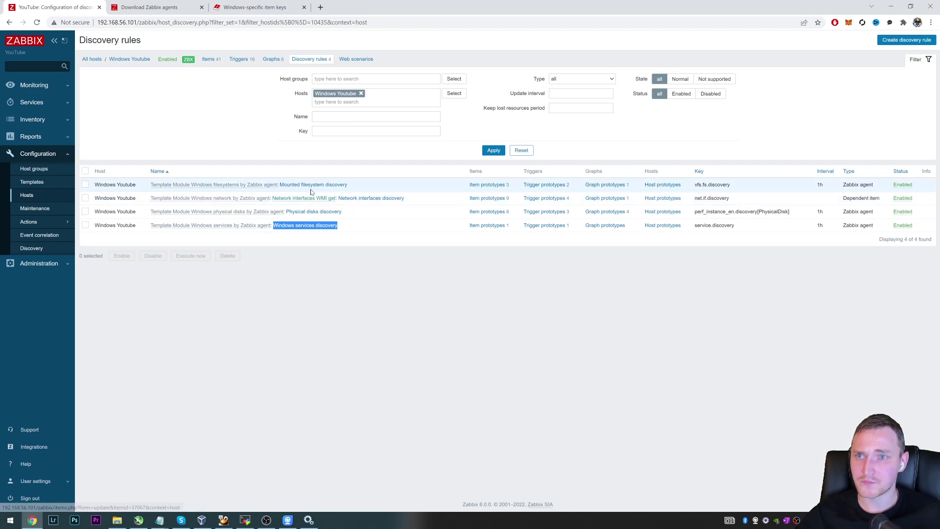
# Examine the Windows Youtube host's items for those created by network interfaces discovery
pyautogui.click(209, 58)
pyautogui.scroll(-5, 439, 202)
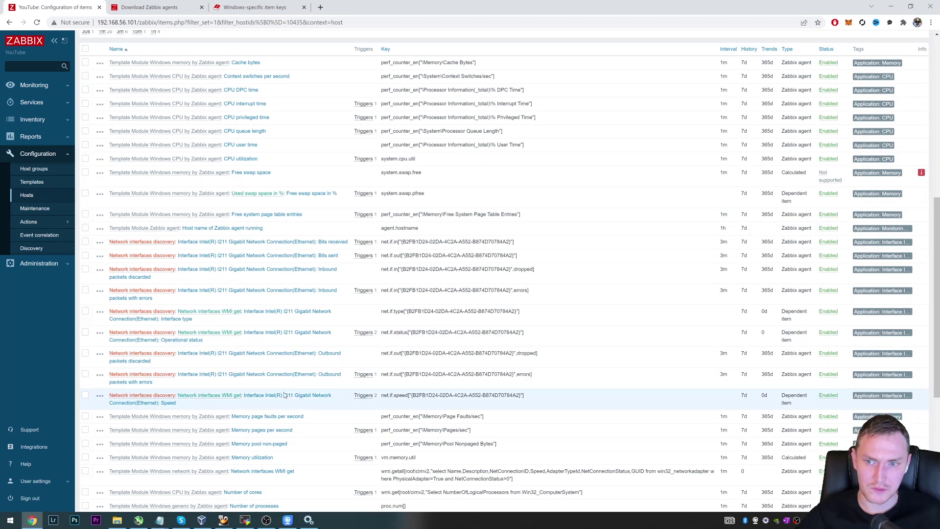
pyautogui.scroll(-1, 264, 382)
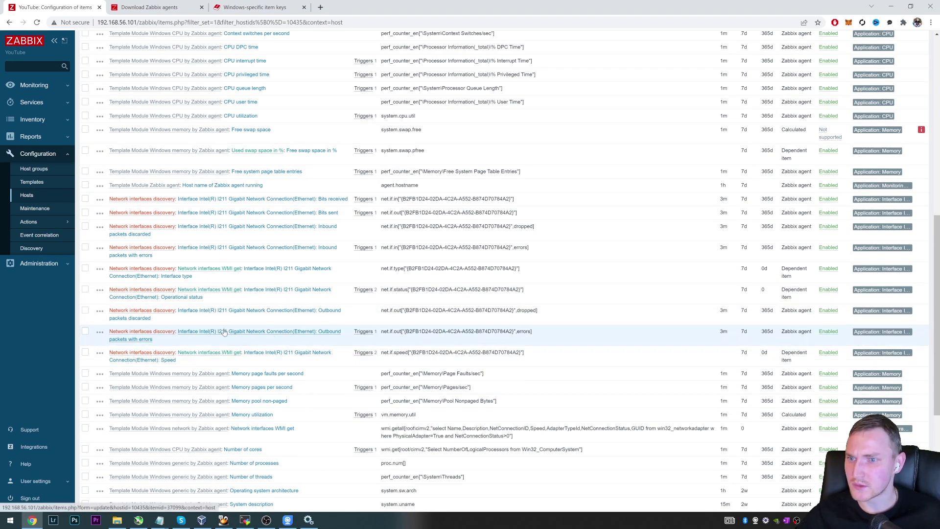
pyautogui.scroll(-4, 406, 385)
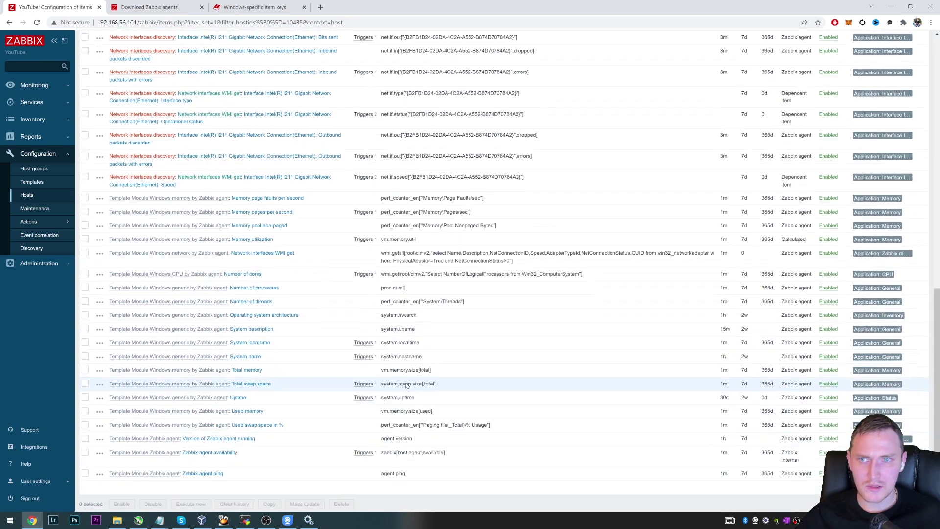
pyautogui.scroll(12, 406, 385)
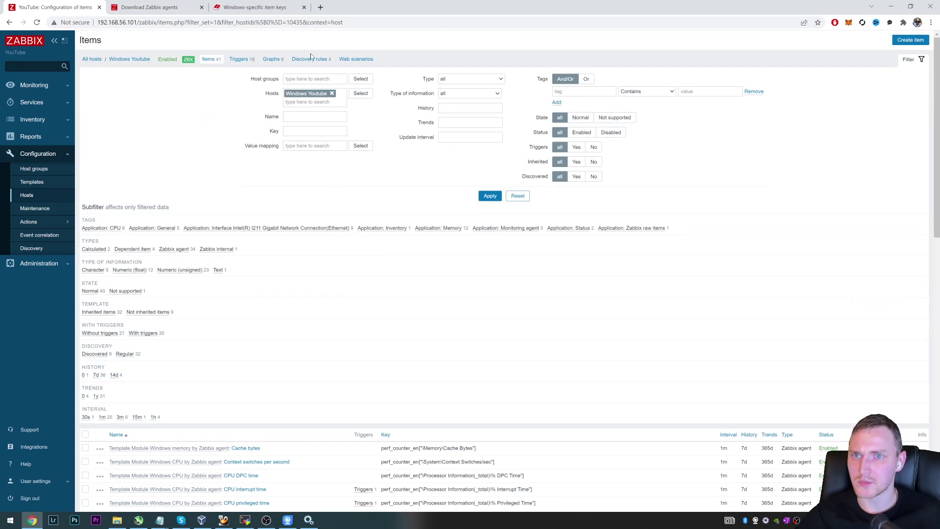
# Execute the Physical disks discovery rule of the Windows Youtube host immediately
pyautogui.click(311, 58)
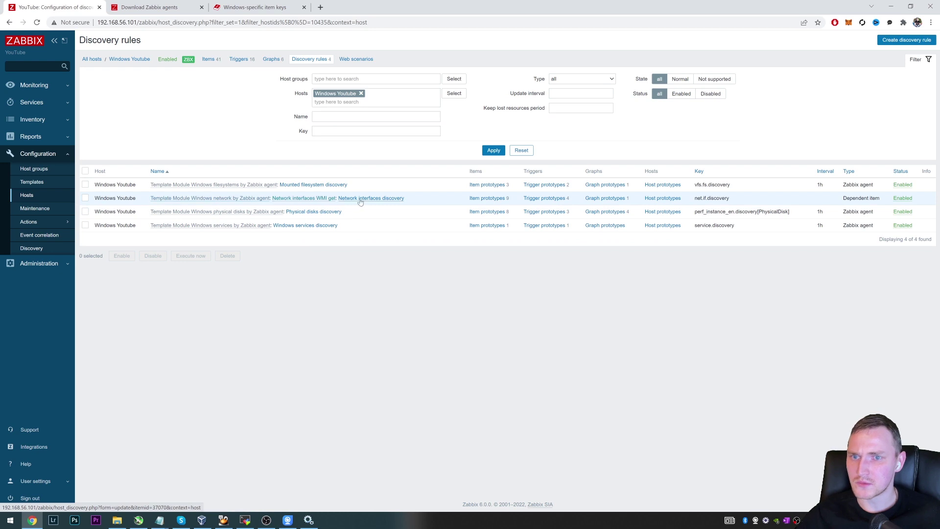
pyautogui.click(315, 211)
pyautogui.click(296, 305)
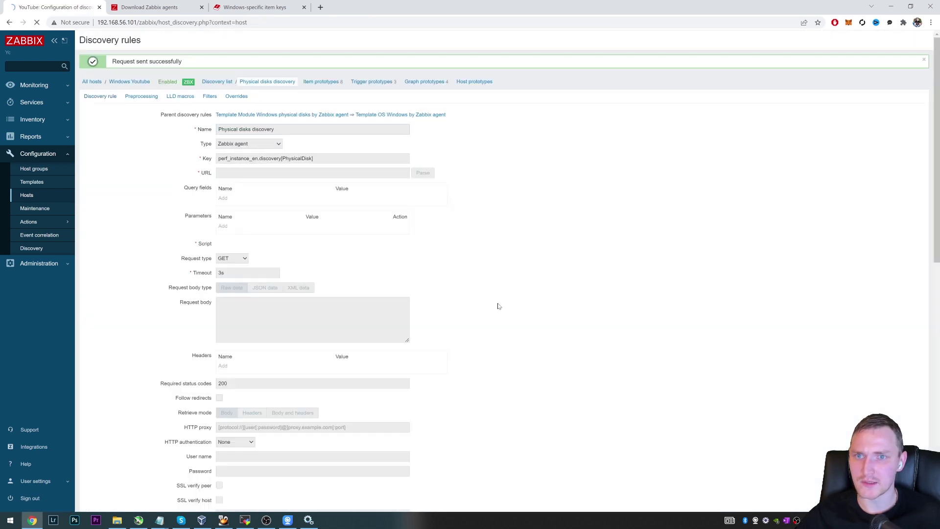
# Return to the Windows Youtube host's item list and check it for newly discovered physical disk items
pyautogui.click(141, 82)
pyautogui.press('Escape')
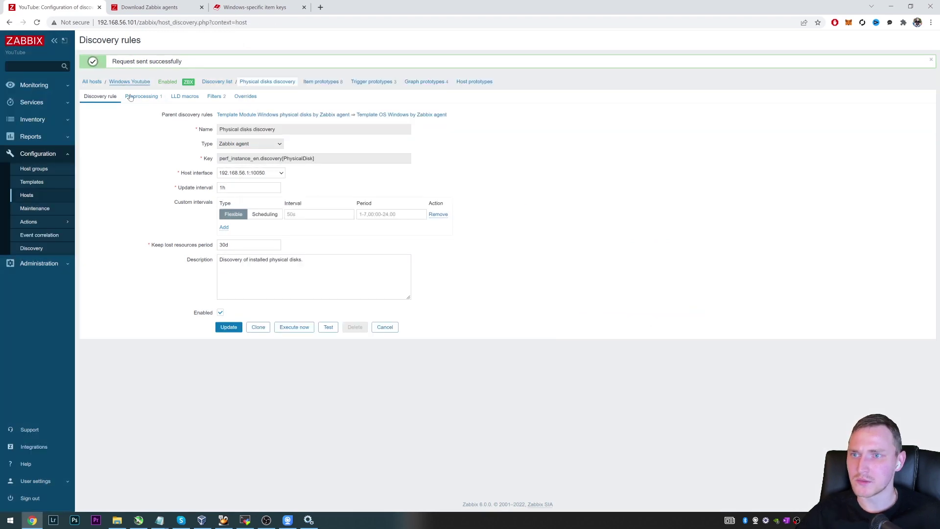
pyautogui.click(91, 81)
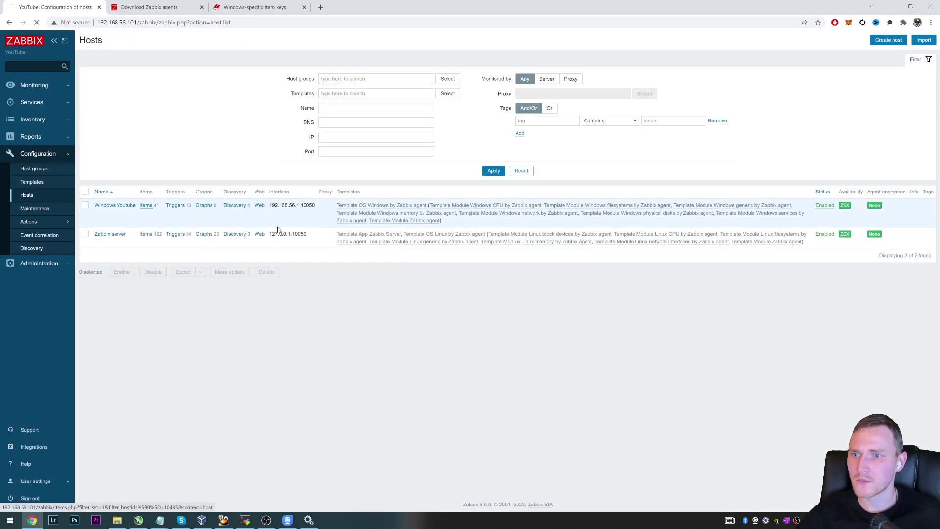
pyautogui.scroll(-15, 471, 294)
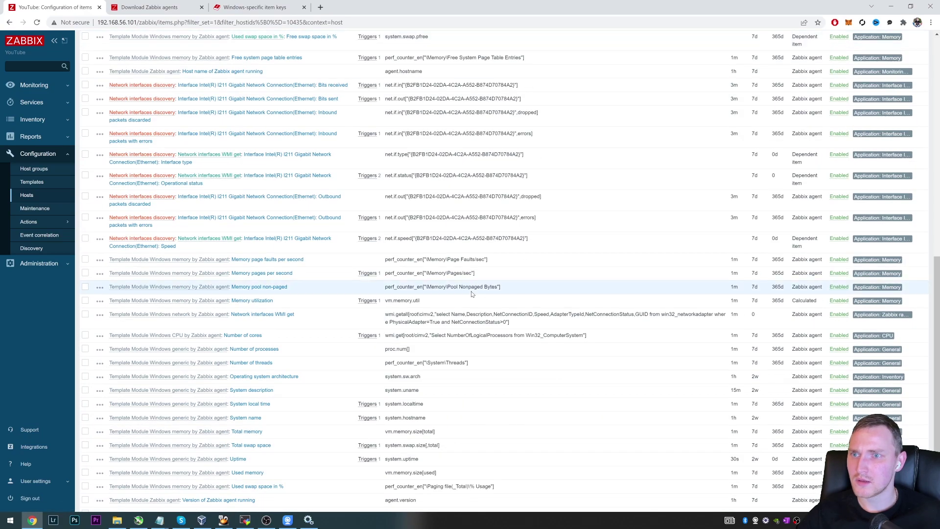
pyautogui.scroll(-3, 471, 294)
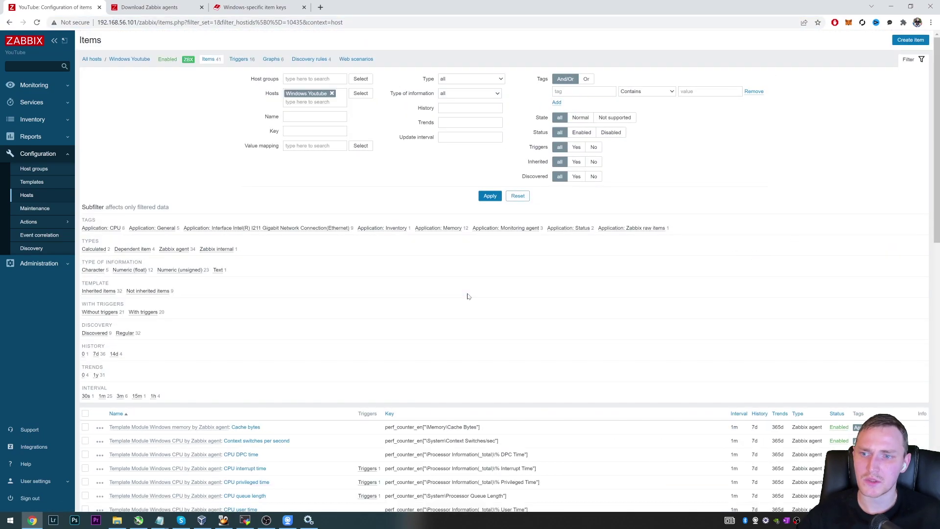
pyautogui.scroll(-10, 467, 296)
pyautogui.scroll(-3, 477, 288)
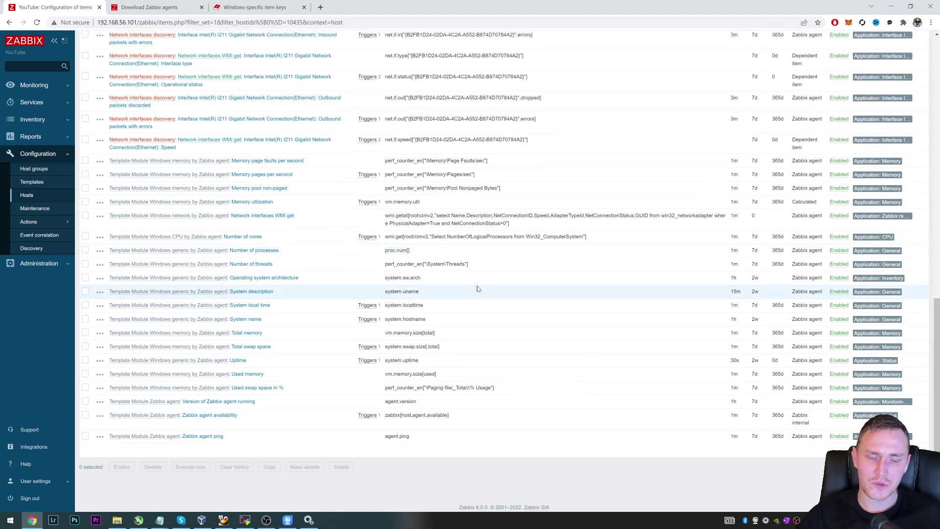
# Reload the Windows Youtube host's item list and review the items created by physical disks discovery for the C: and D: disks
pyautogui.scroll(15, 477, 288)
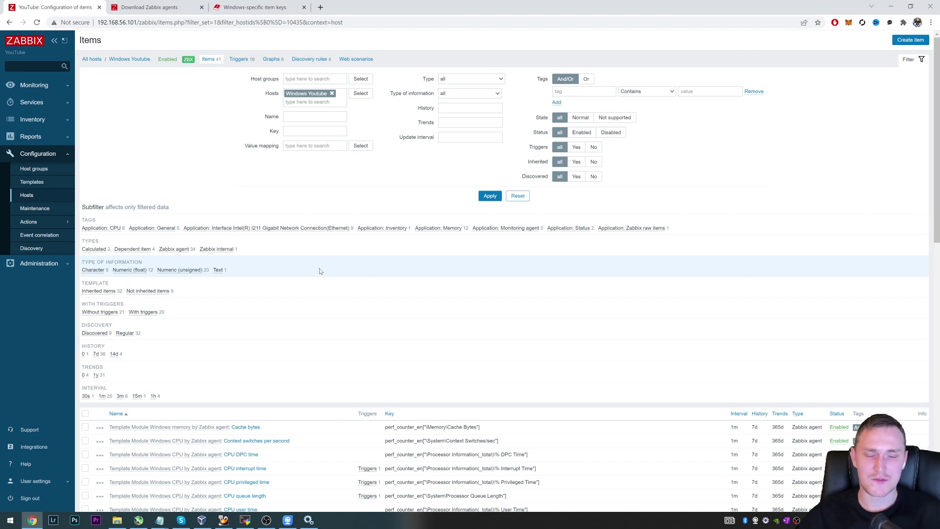
pyautogui.press('F5')
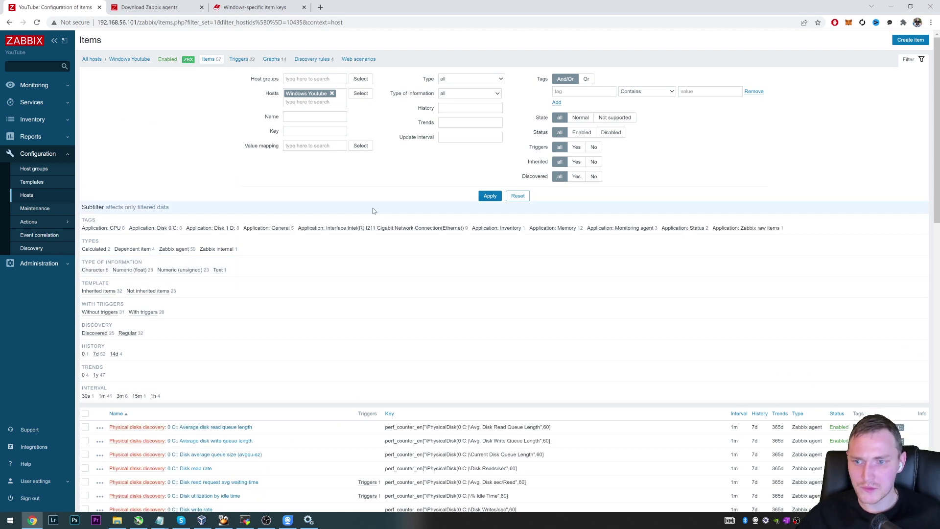
pyautogui.scroll(-4, 373, 206)
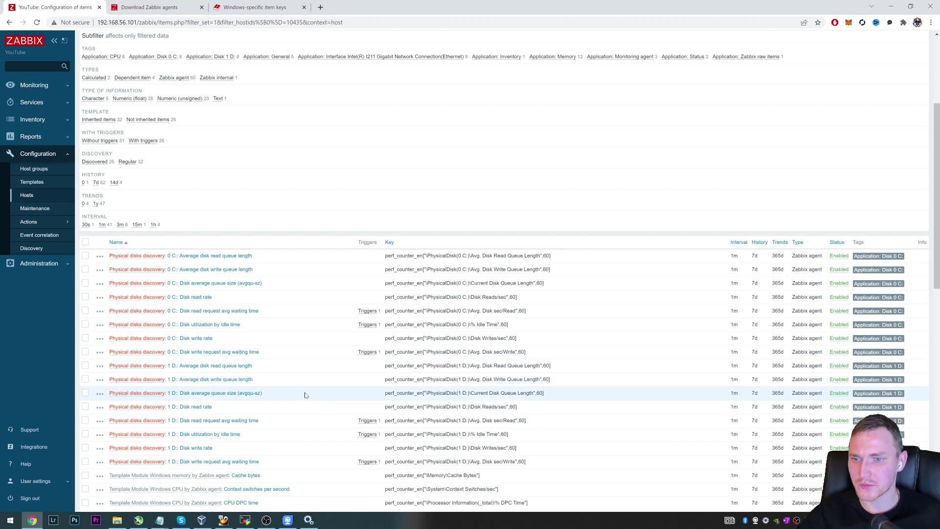
pyautogui.scroll(4, 339, 398)
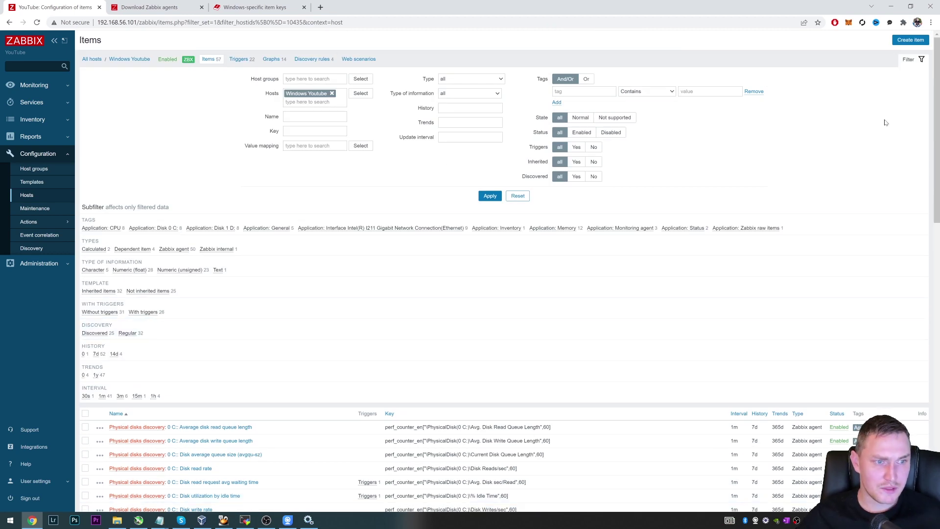
pyautogui.scroll(-9, 605, 199)
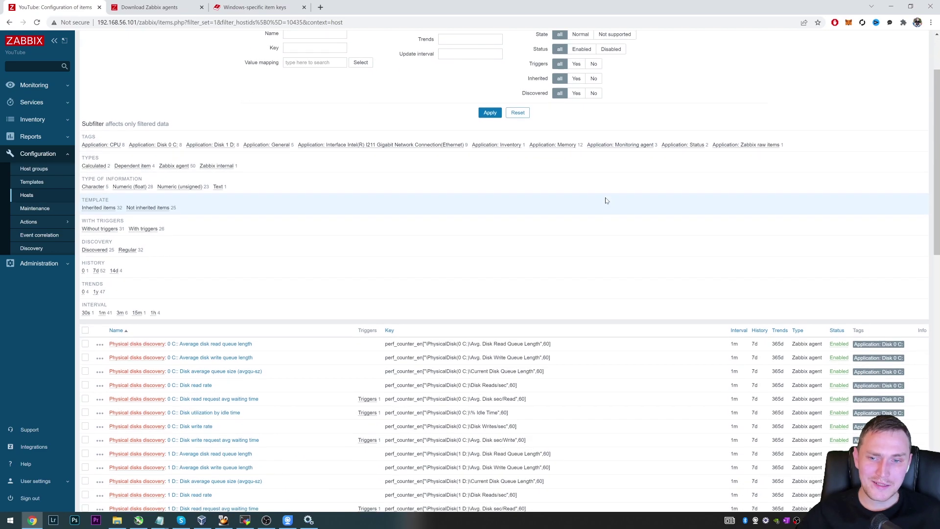
pyautogui.scroll(-2, 602, 200)
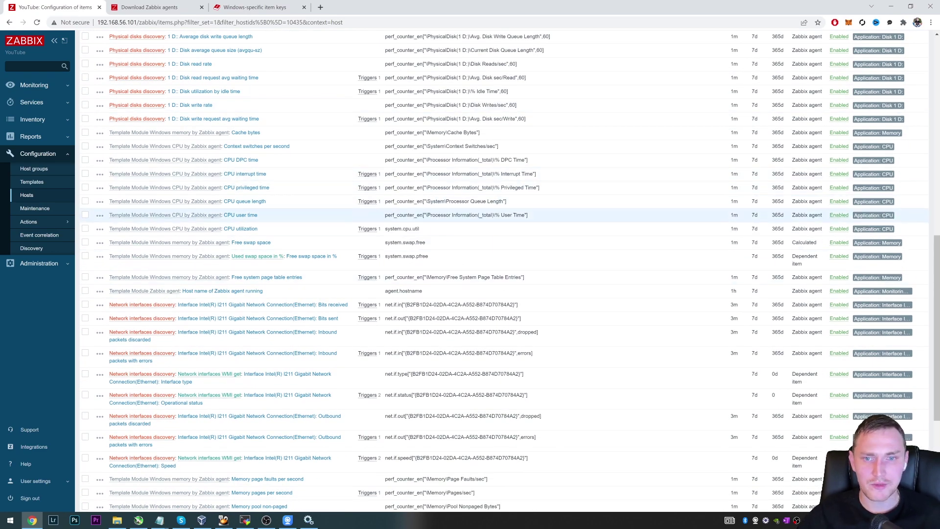
pyautogui.scroll(-5, 538, 235)
pyautogui.scroll(6, 490, 284)
pyautogui.scroll(10, 490, 284)
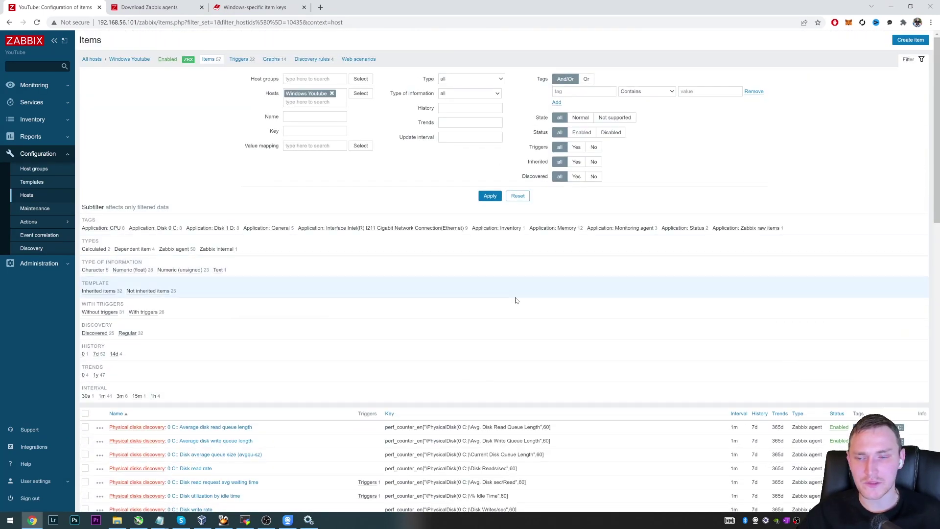
# Switch to the Windows Services window, widen it, browse the services with WebClient as an example, and minimize it
pyautogui.click(310, 520)
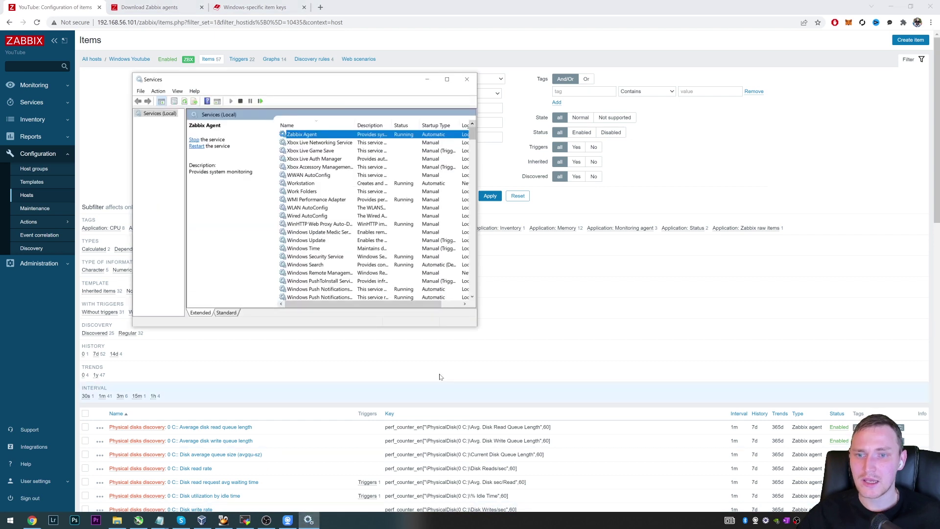
pyautogui.moveTo(477, 323); pyautogui.dragTo(731, 325)
pyautogui.scroll(-10, 524, 203)
pyautogui.scroll(-10, 524, 204)
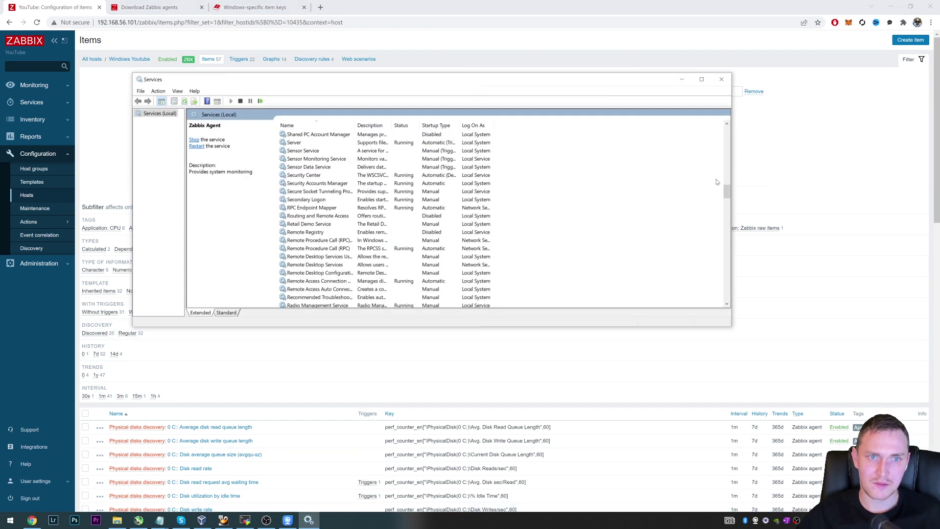
pyautogui.scroll(-15, 333, 206)
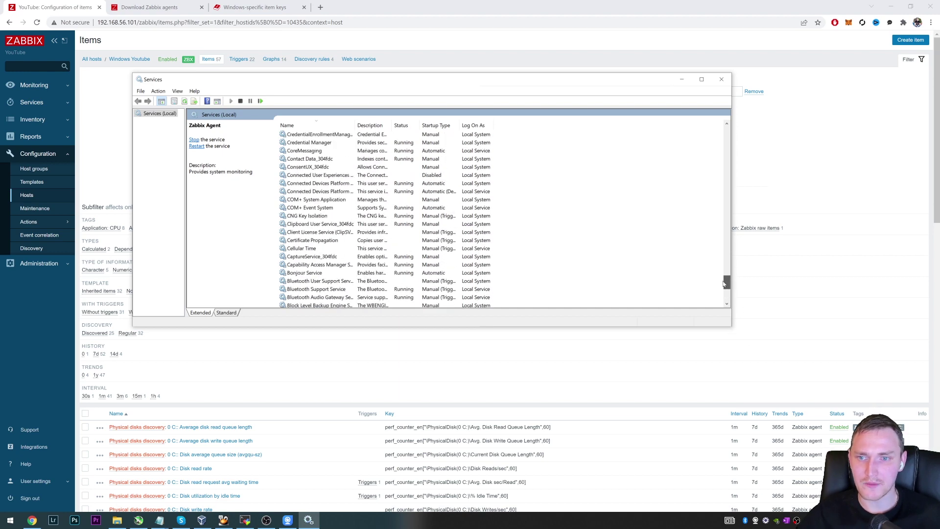
pyautogui.scroll(15, 334, 206)
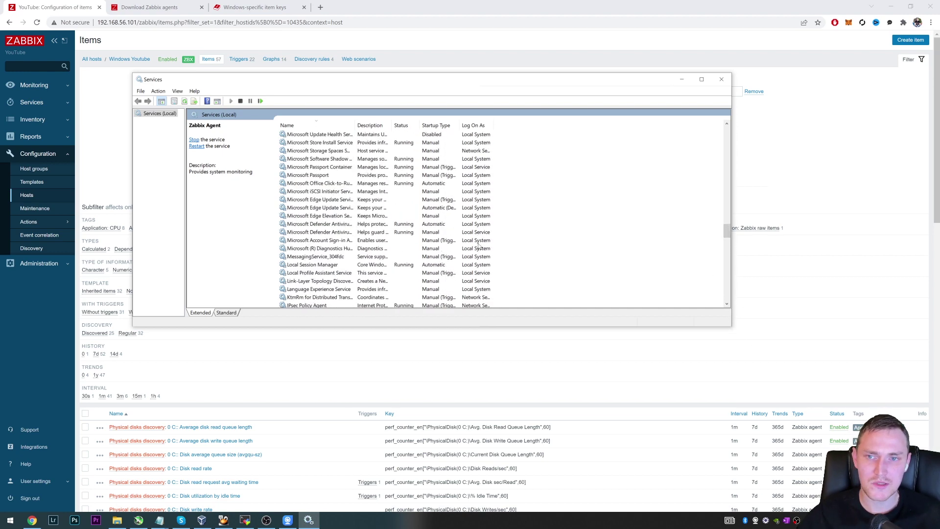
pyautogui.scroll(7, 479, 243)
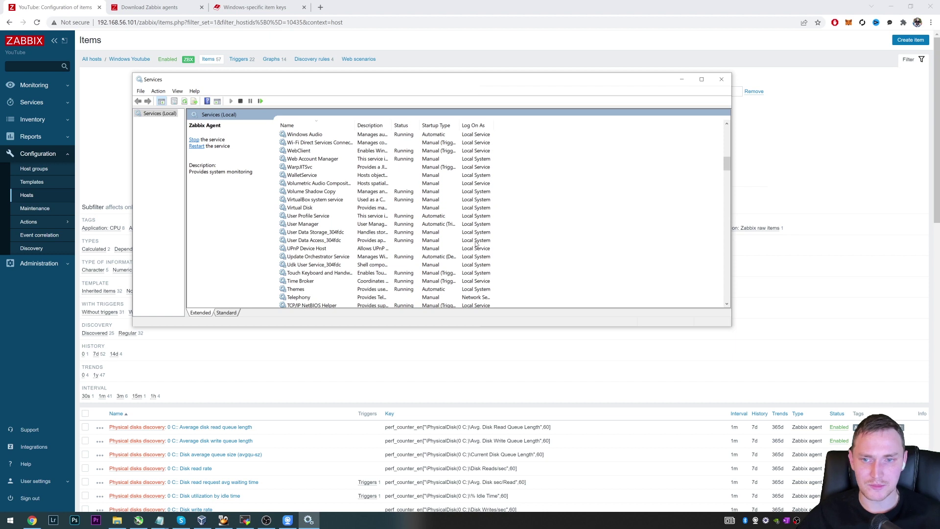
pyautogui.click(303, 152)
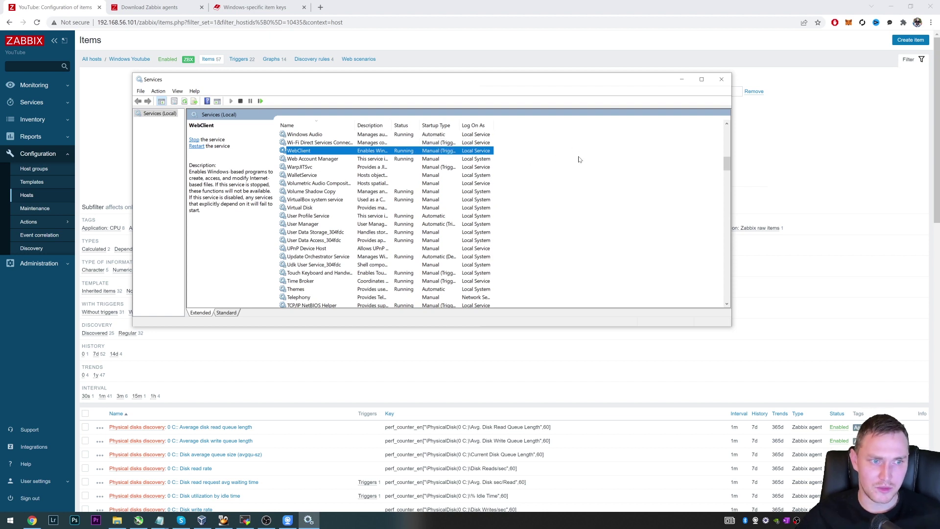
pyautogui.click(681, 79)
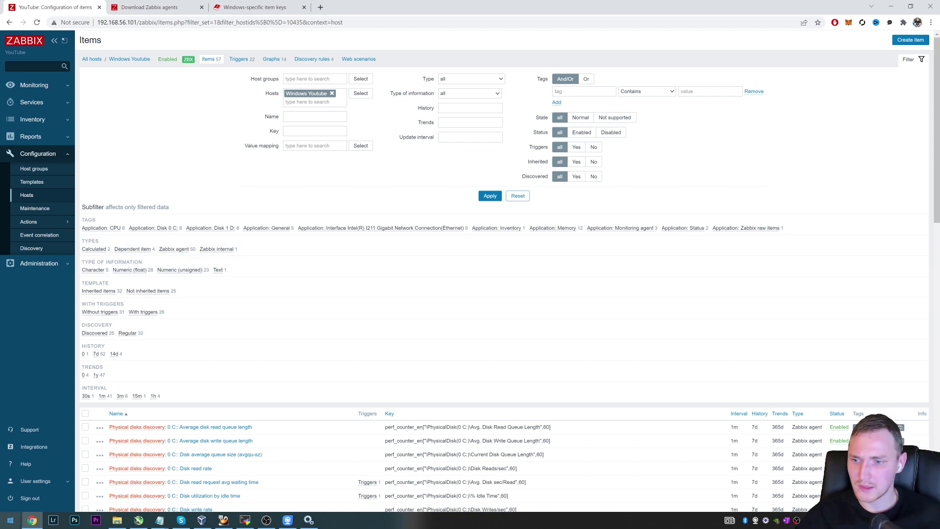
# Open Event Viewer, show the Security log under Windows Logs, and enlarge the window and its event list
pyautogui.click(9, 519)
pyautogui.write('event')
pyautogui.press('Escape')
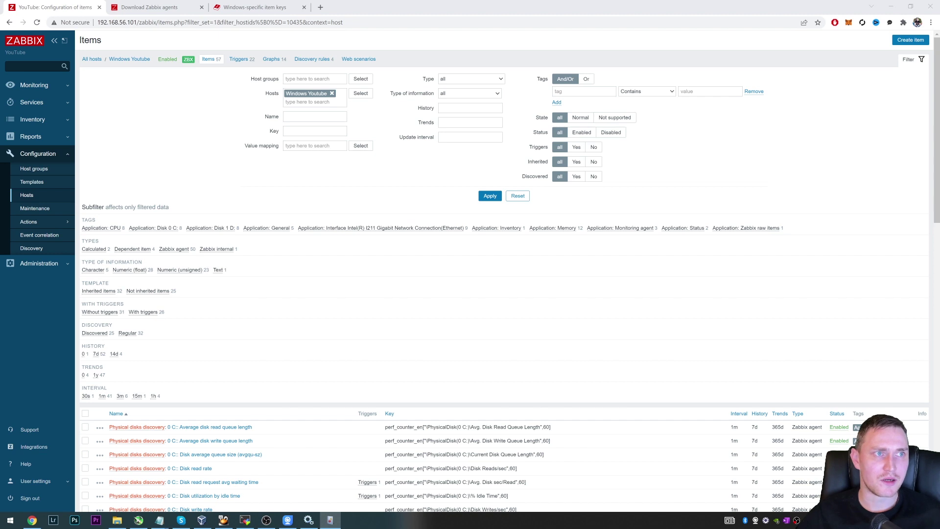
pyautogui.click(286, 218)
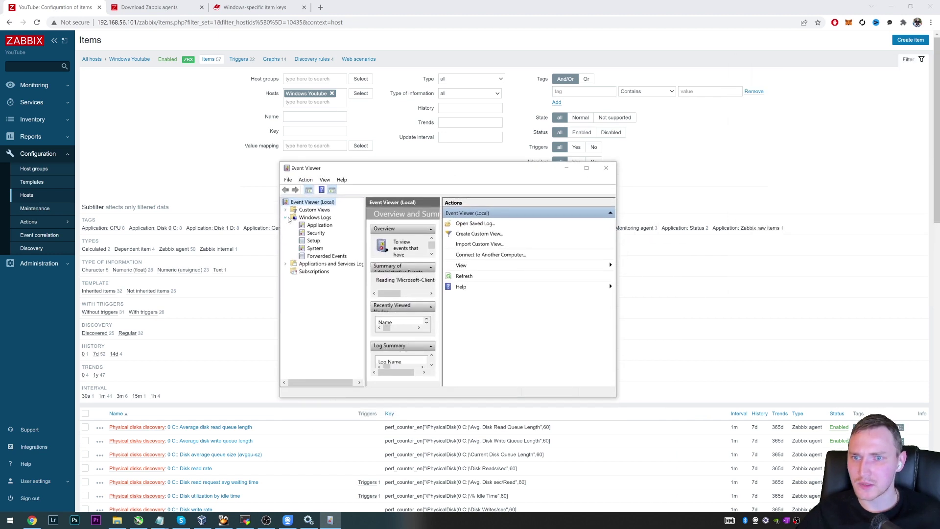
pyautogui.click(316, 234)
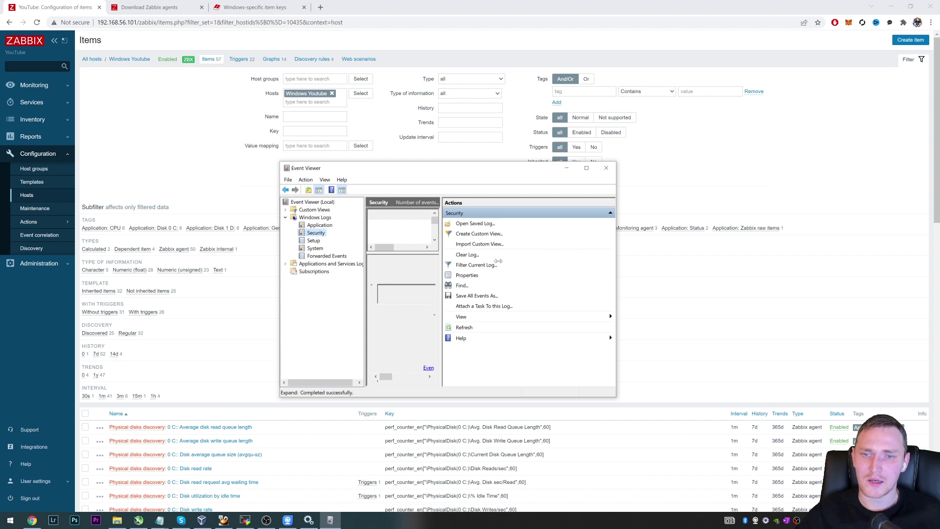
pyautogui.moveTo(498, 261); pyautogui.dragTo(784, 296)
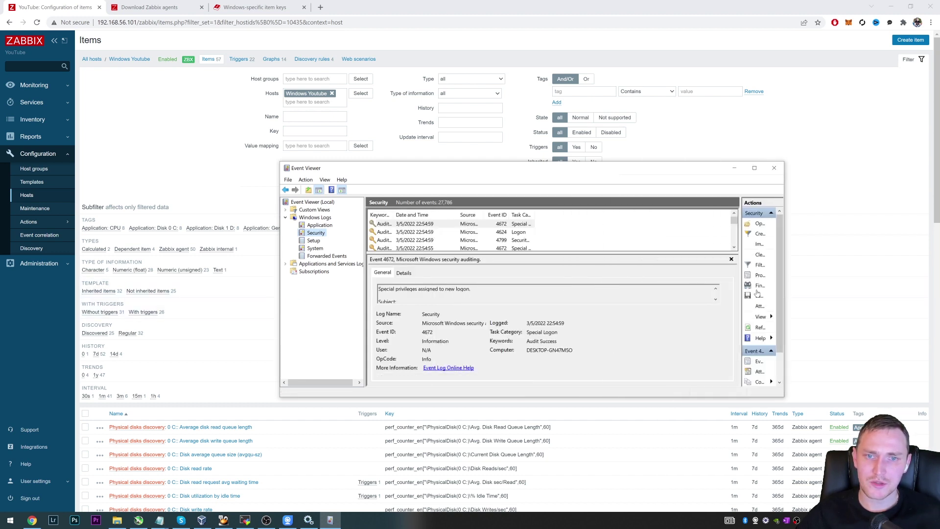
pyautogui.moveTo(524, 252); pyautogui.dragTo(523, 296)
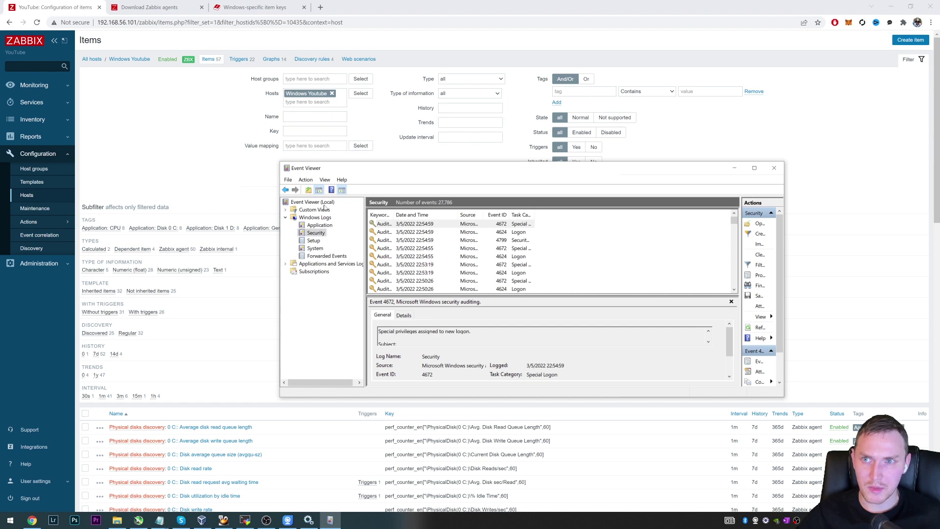
# Search the Windows-specific item keys documentation for "event" and highlight the eventlog key syntax
pyautogui.click(255, 6)
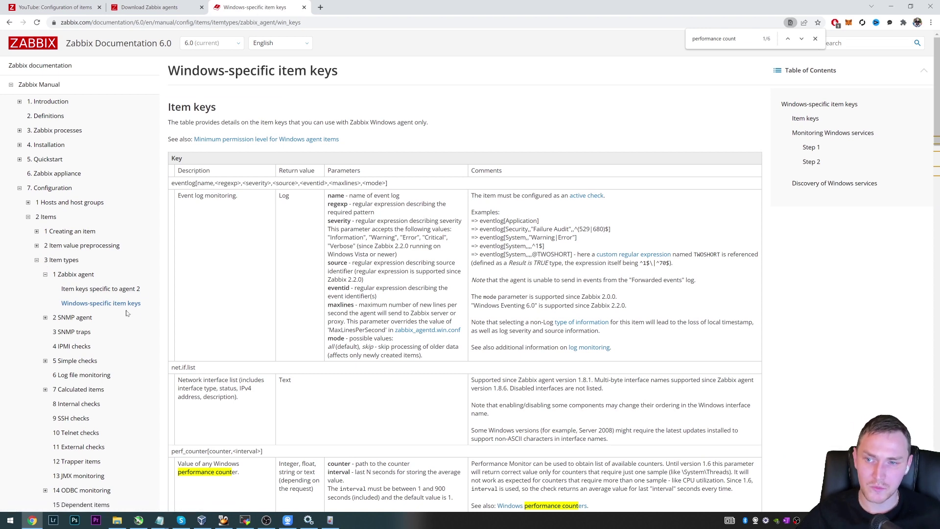
pyautogui.hotkey('ctrl', 'f')
pyautogui.write('event')
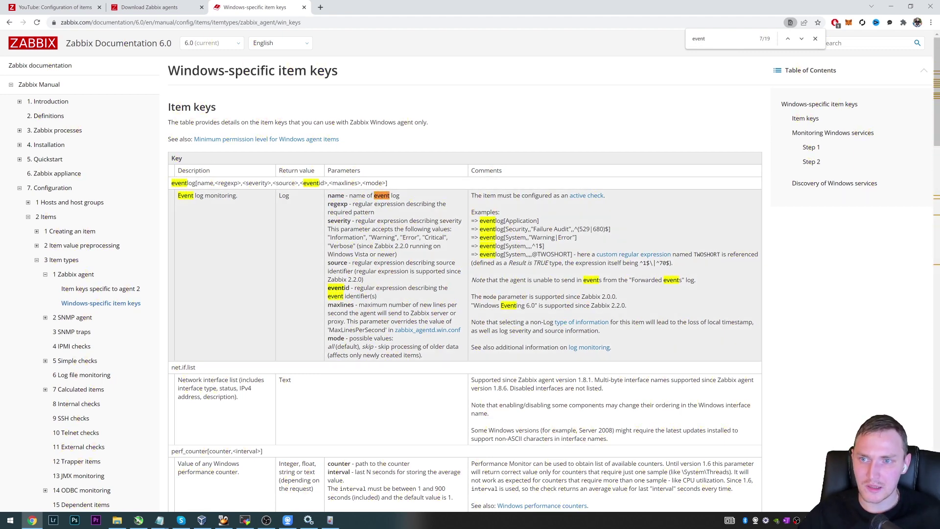
pyautogui.tripleClick(225, 185)
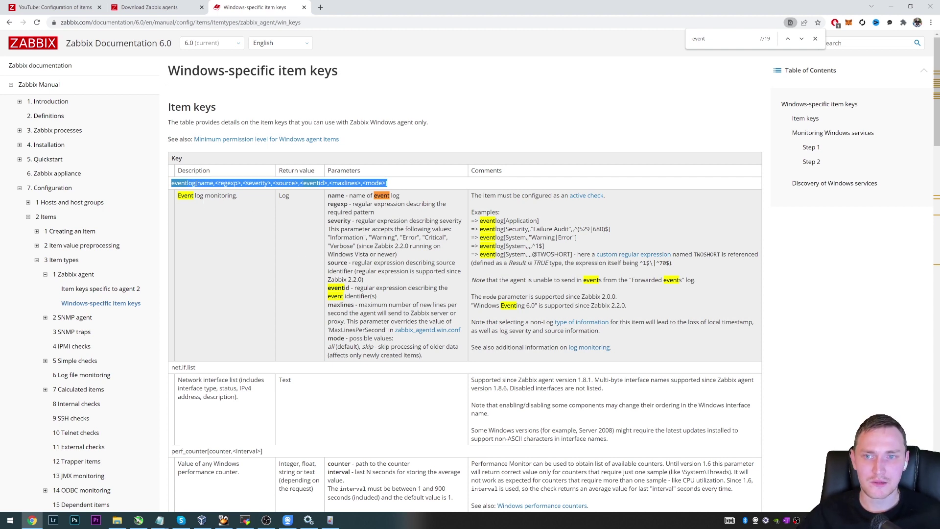
# Examine the eventlog key's parameters, including regexp, and the example that filters the Security log by event IDs 529 and 680
pyautogui.moveTo(335, 195); pyautogui.dragTo(421, 342)
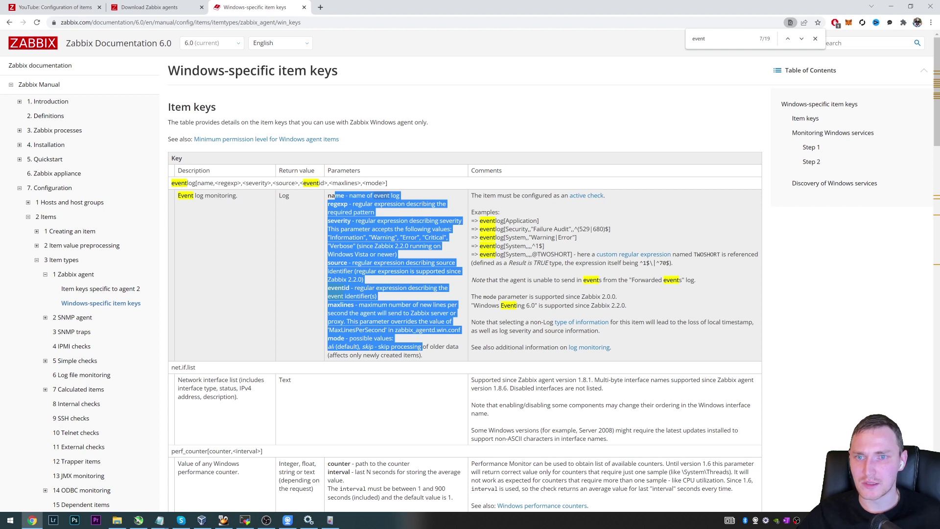
pyautogui.click(421, 342)
pyautogui.moveTo(333, 204); pyautogui.dragTo(390, 204)
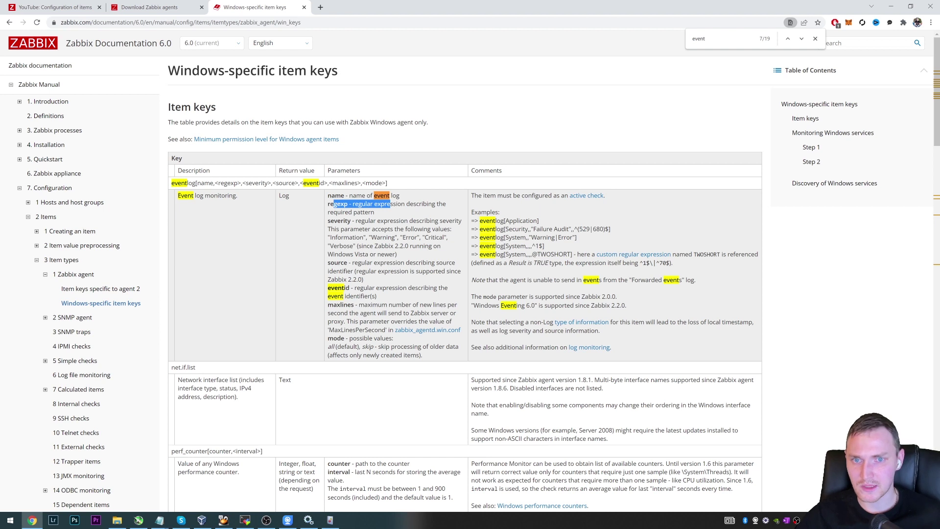
pyautogui.moveTo(581, 254); pyautogui.dragTo(600, 229)
pyautogui.click(579, 237)
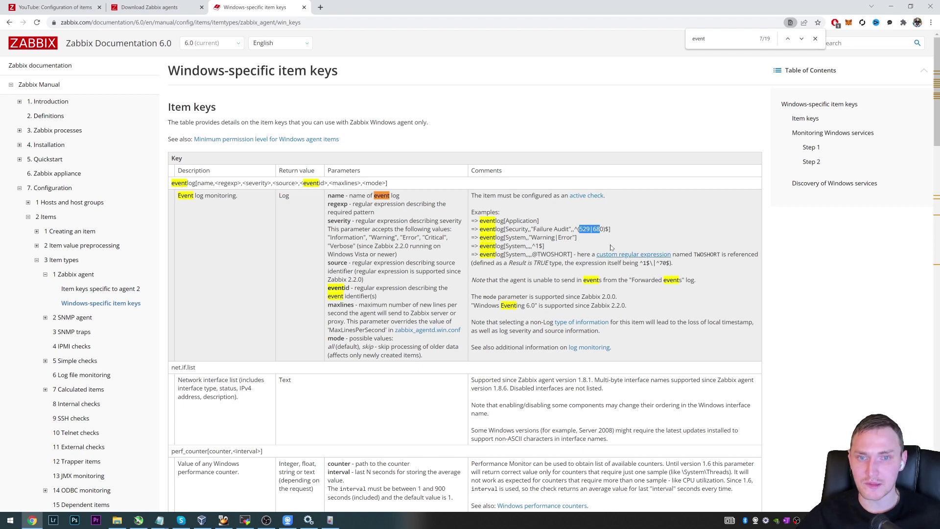
pyautogui.scroll(-3, 585, 235)
pyautogui.scroll(3, 585, 235)
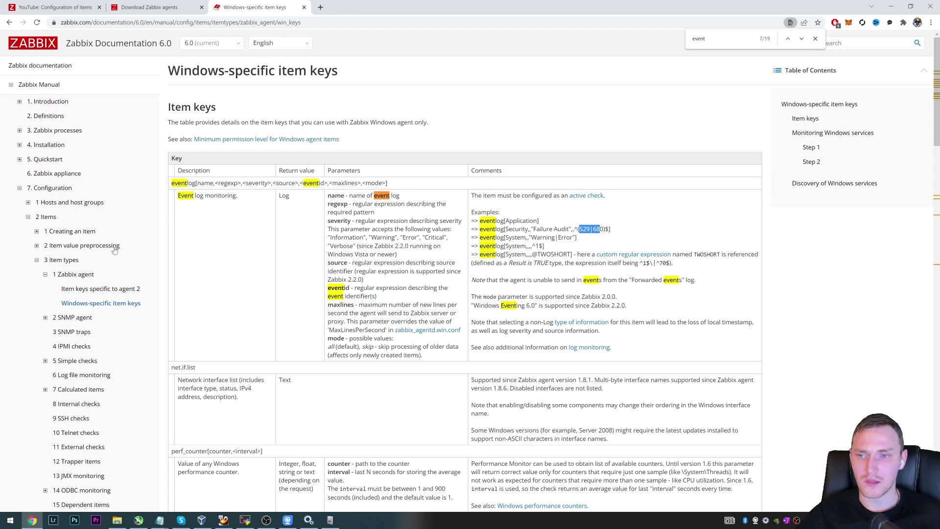
# Open the Zabbix agent item types documentation, search it for "log[", and highlight the log file monitoring key's syntax
pyautogui.click(76, 275)
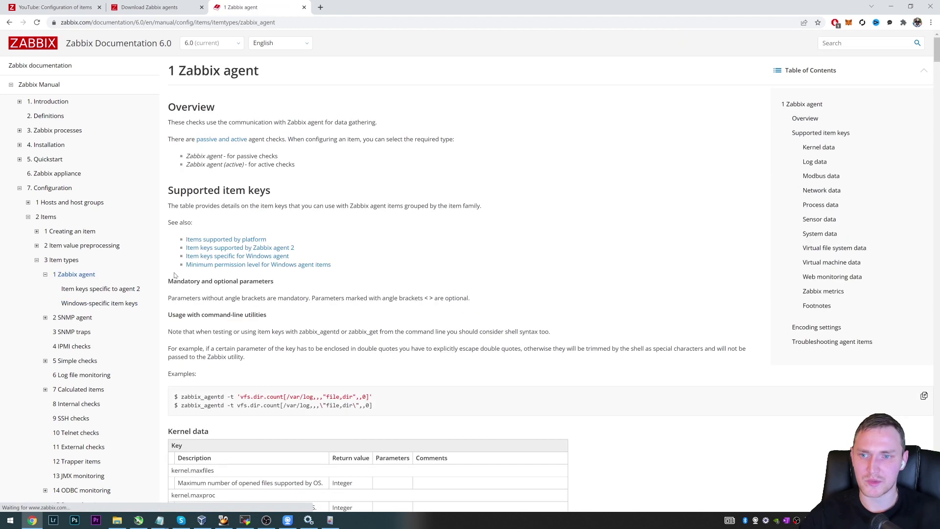
pyautogui.hotkey('ctrl', 'f')
pyautogui.write('log[')
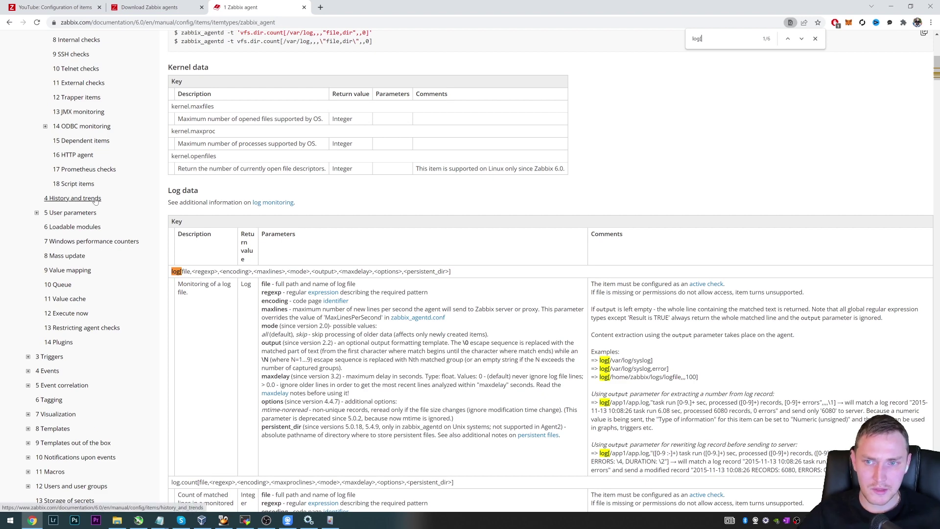
pyautogui.scroll(-1, 84, 204)
pyautogui.moveTo(178, 228); pyautogui.dragTo(478, 231)
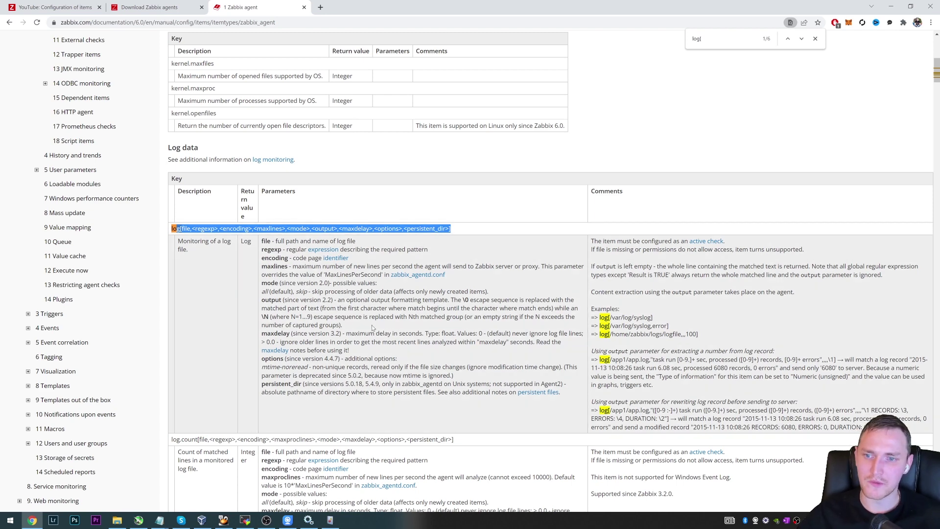
# Examine the log key's parameters and its usage examples, highlighting the /var/log/syslog path
pyautogui.scroll(-1, 548, 269)
pyautogui.scroll(1, 548, 269)
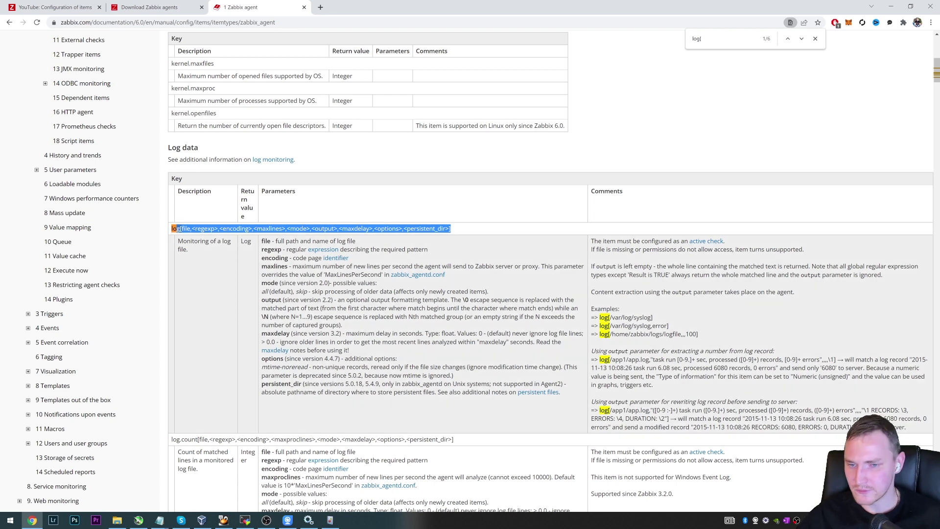
pyautogui.moveTo(465, 391); pyautogui.dragTo(260, 240)
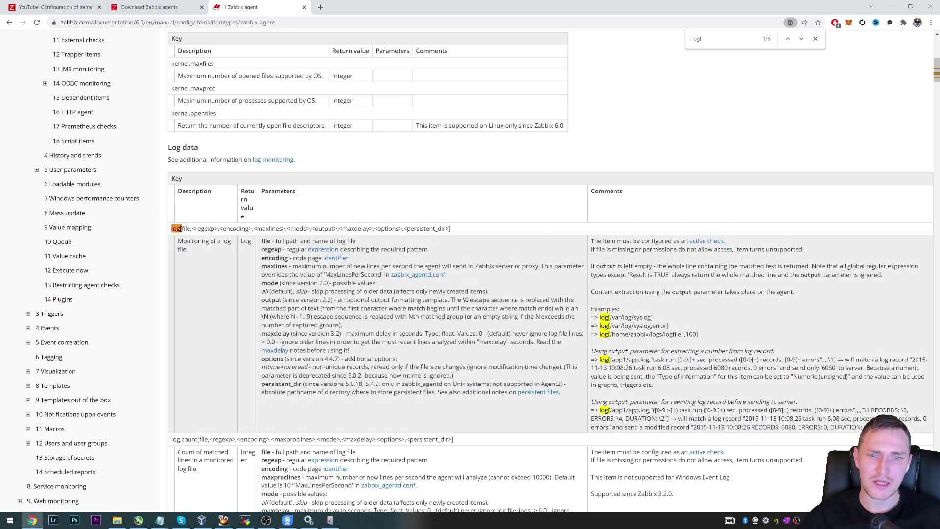
pyautogui.moveTo(689, 334); pyautogui.dragTo(599, 318)
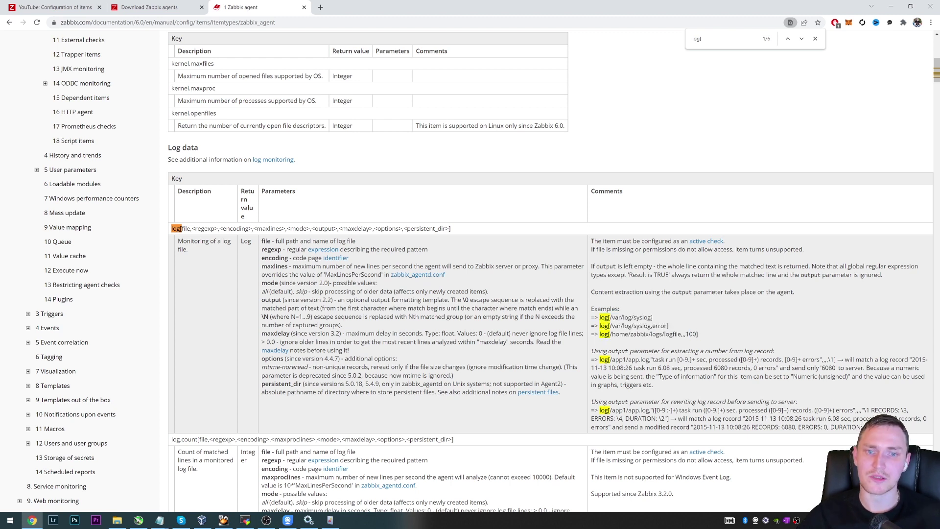
pyautogui.moveTo(600, 317); pyautogui.dragTo(608, 317)
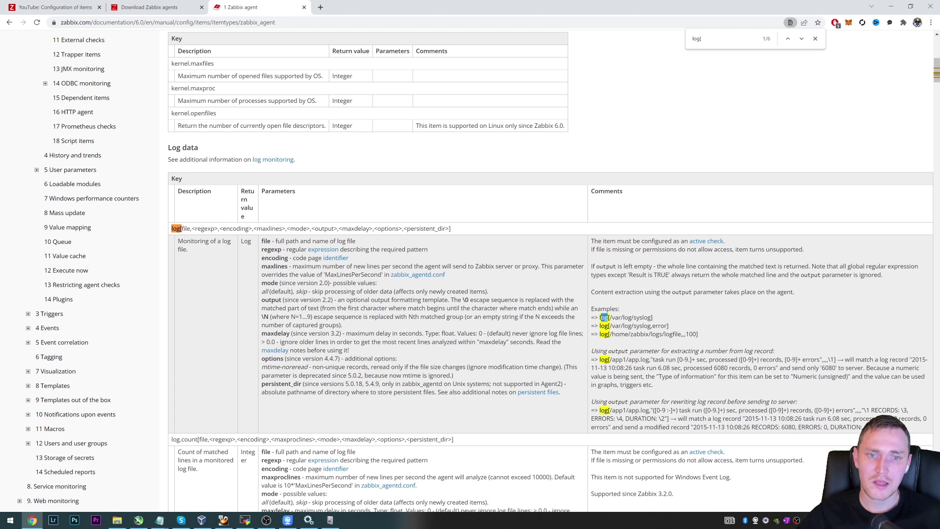
pyautogui.click(605, 318)
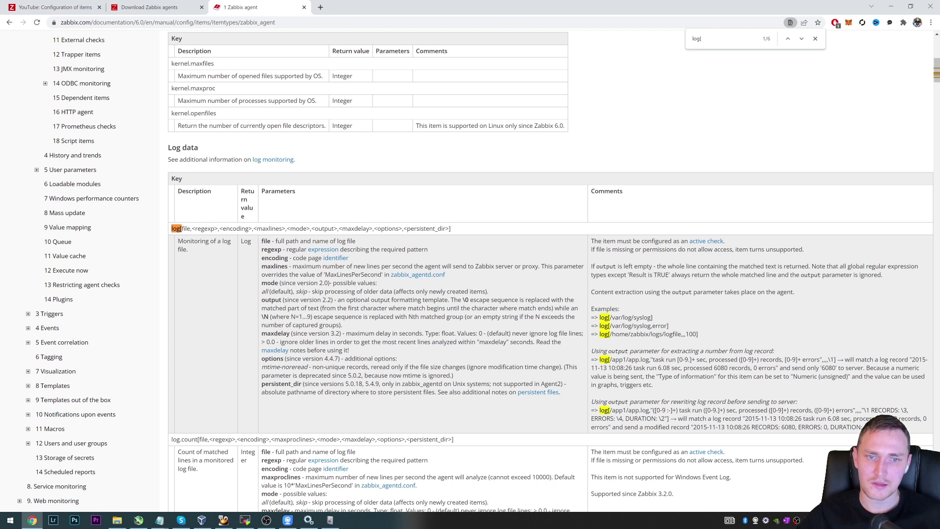
pyautogui.moveTo(610, 326); pyautogui.dragTo(650, 325)
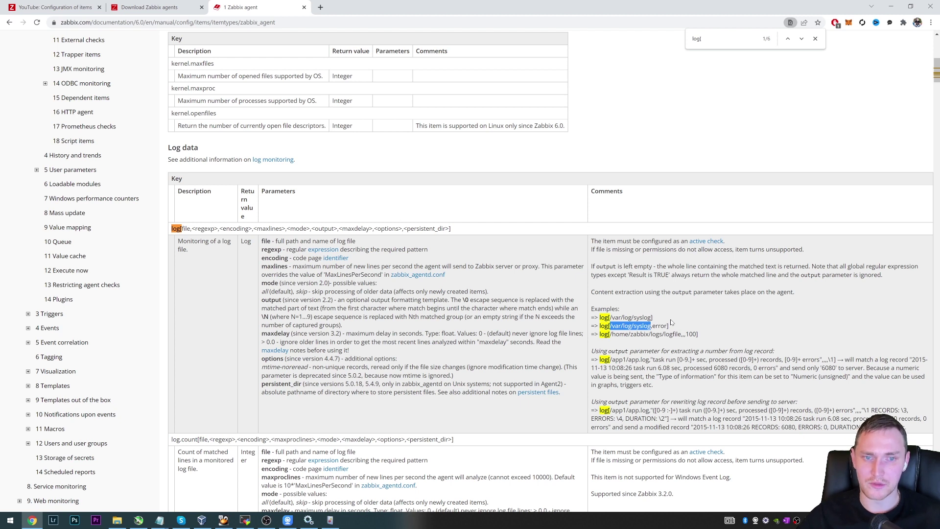
# Highlight the "error" pattern in the /var/log/syslog example and review the Zabbix agent page's overview and log data section
pyautogui.doubleClick(659, 325)
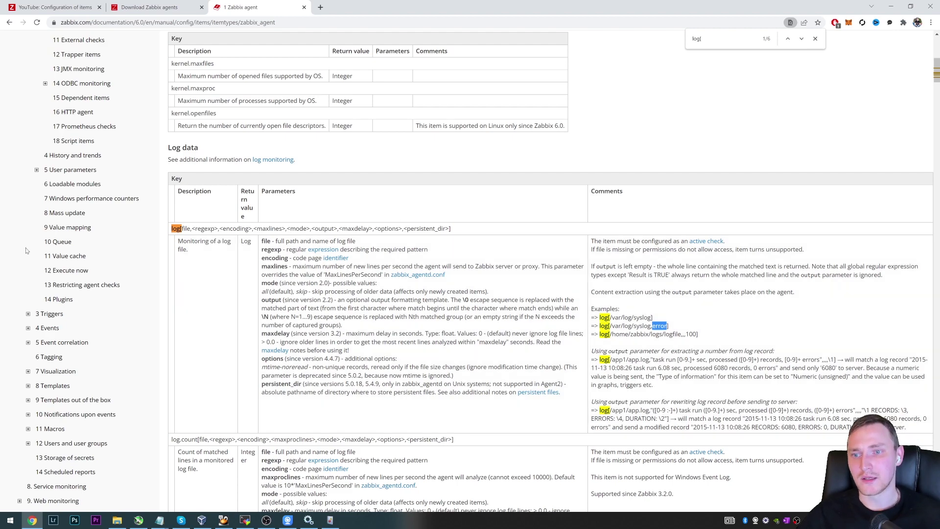
pyautogui.scroll(8, 28, 250)
pyautogui.scroll(-3, 397, 333)
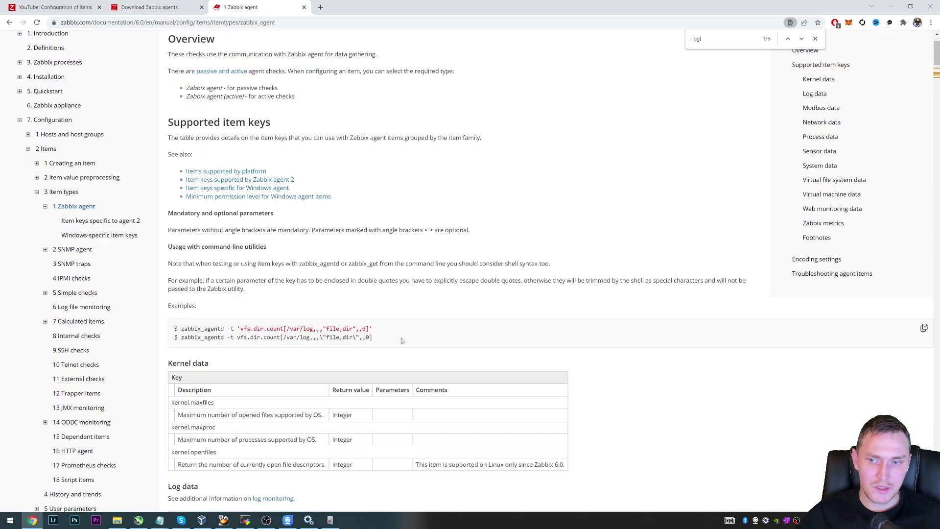
pyautogui.scroll(1, 395, 319)
pyautogui.scroll(-4, 395, 319)
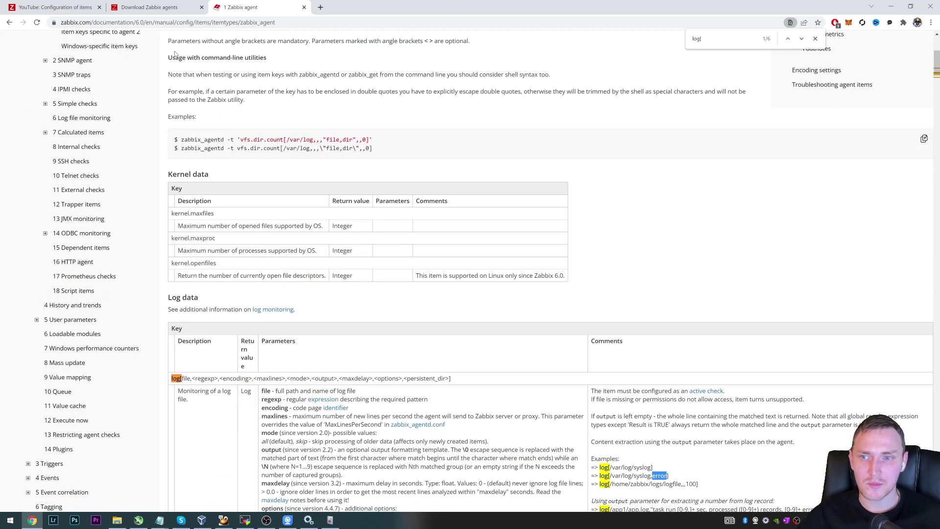
# Return to the Windows Youtube host's item list and open the items of its linked Windows generic template module
pyautogui.click(132, 6)
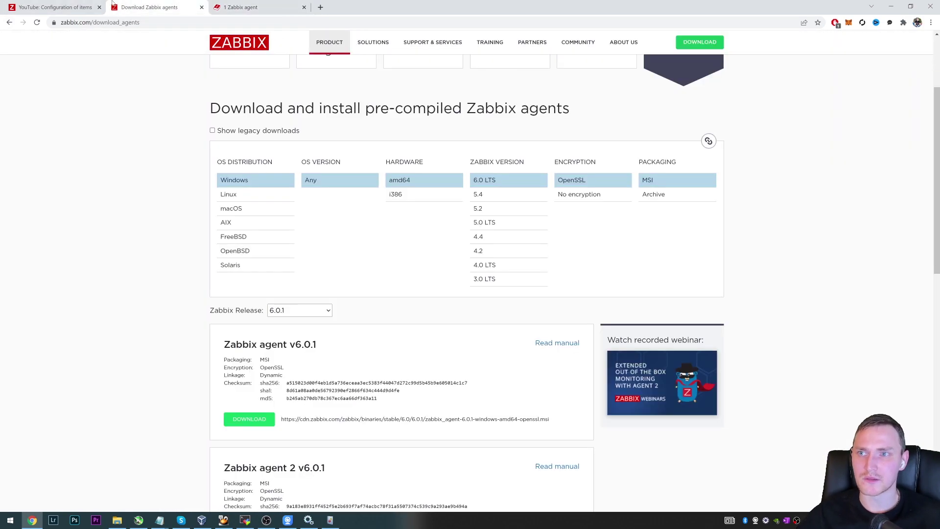
pyautogui.click(54, 7)
pyautogui.scroll(-3, 427, 216)
pyautogui.scroll(3, 381, 233)
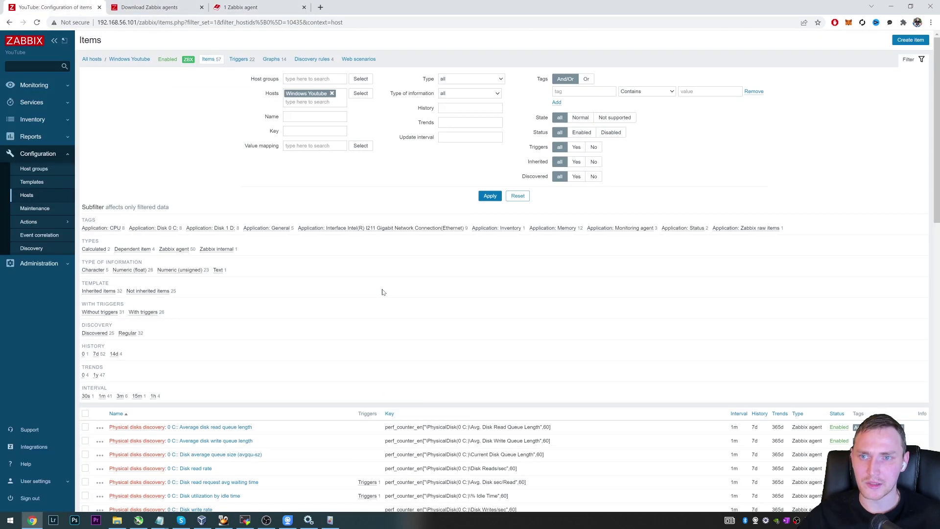
pyautogui.scroll(-9, 380, 249)
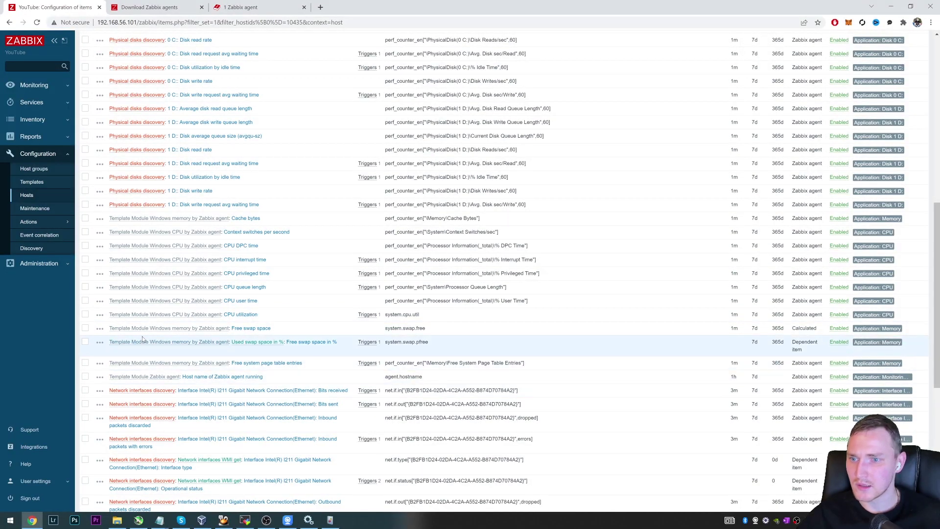
pyautogui.scroll(-7, 244, 274)
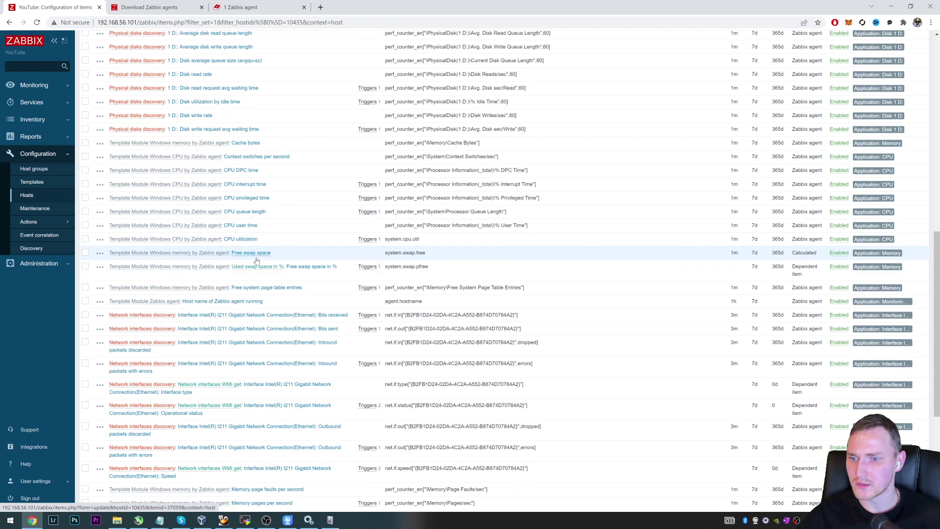
pyautogui.click(172, 392)
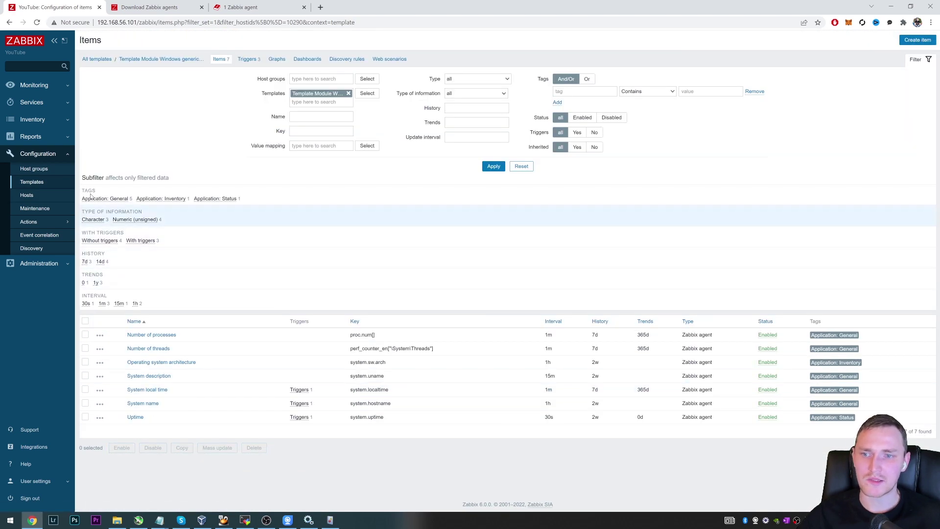
# Draft a new template item with the key log[C:/error.log,crash], then leave the unsaved form for the template's triggers
pyautogui.click(918, 40)
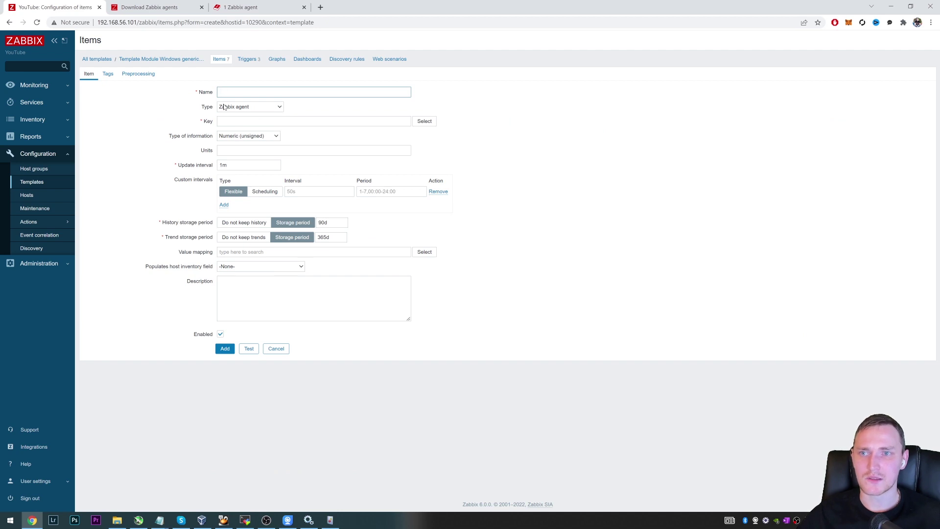
pyautogui.hotkey('ctrl', '+')
pyautogui.hotkey('ctrl', '+')
pyautogui.click(356, 144)
pyautogui.write('log[]')
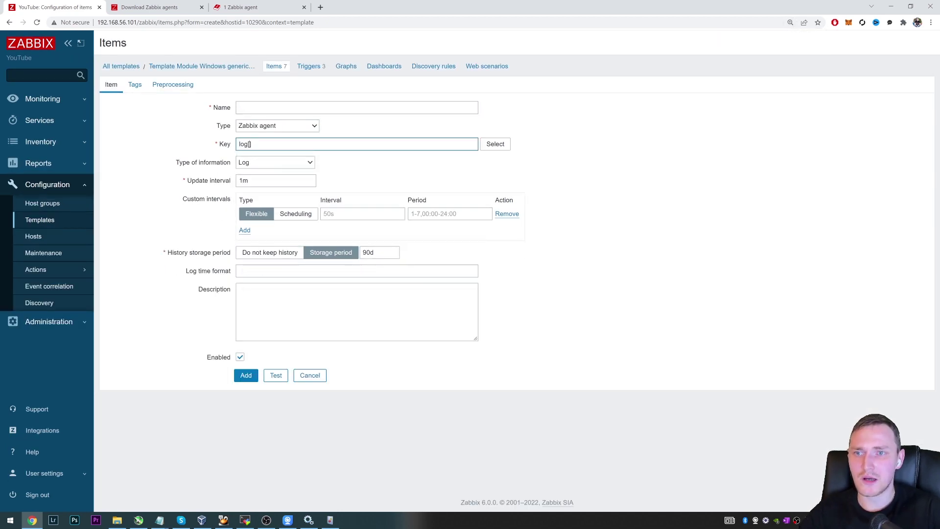
pyautogui.write('C:/')
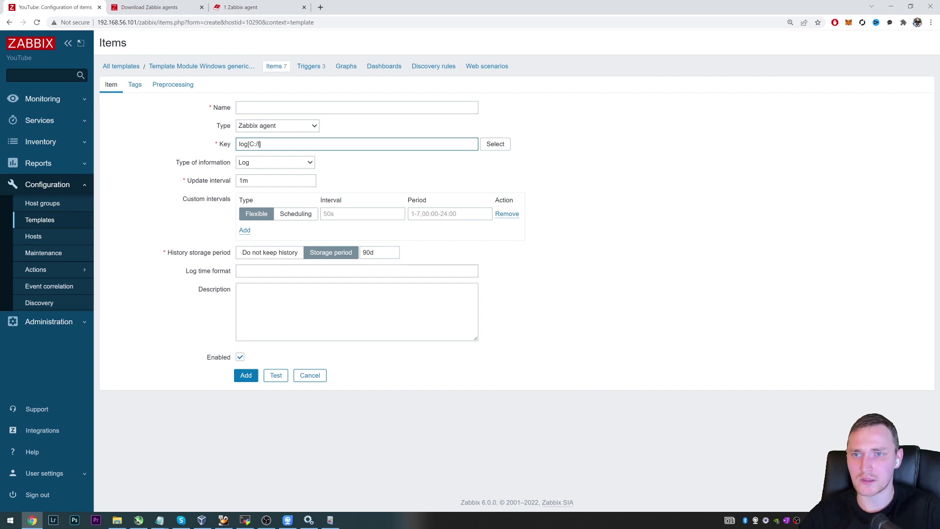
pyautogui.write('error.log')
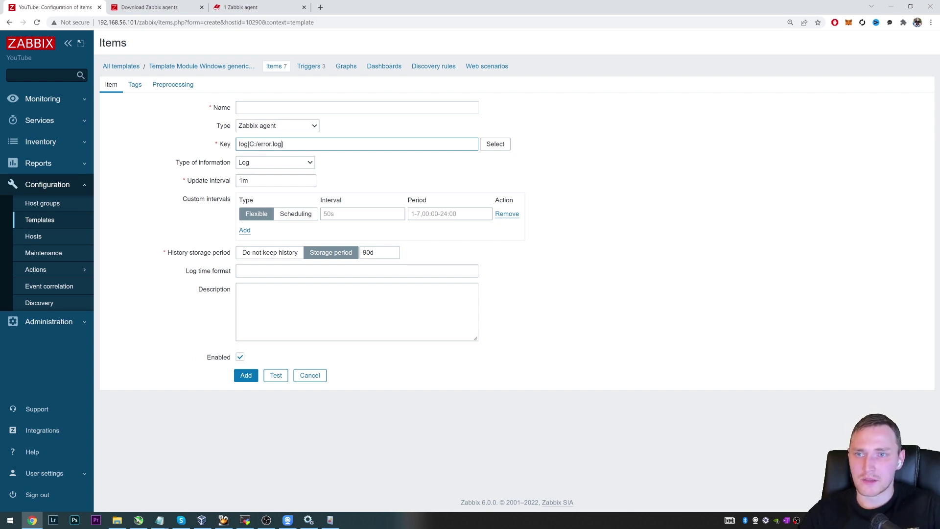
pyautogui.write(',')
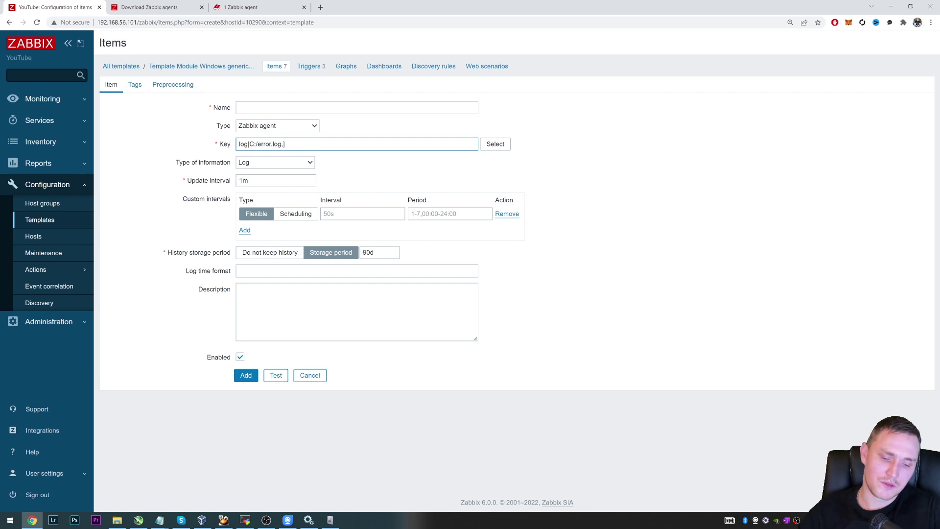
pyautogui.write('crash')
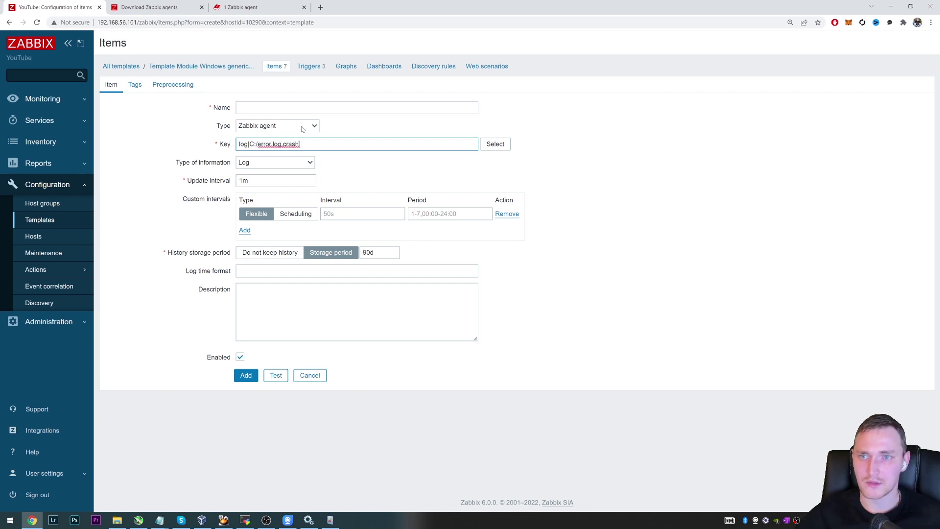
pyautogui.moveTo(286, 144); pyautogui.dragTo(254, 144)
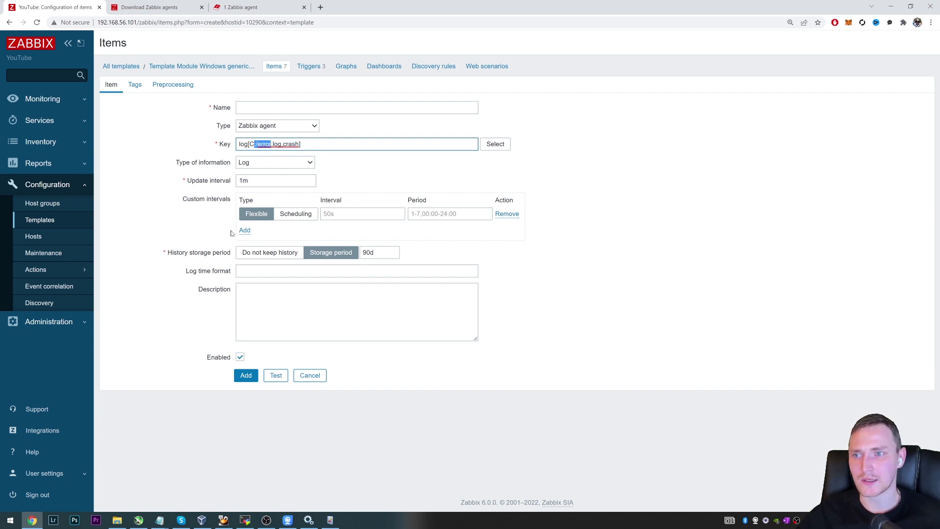
pyautogui.click(308, 67)
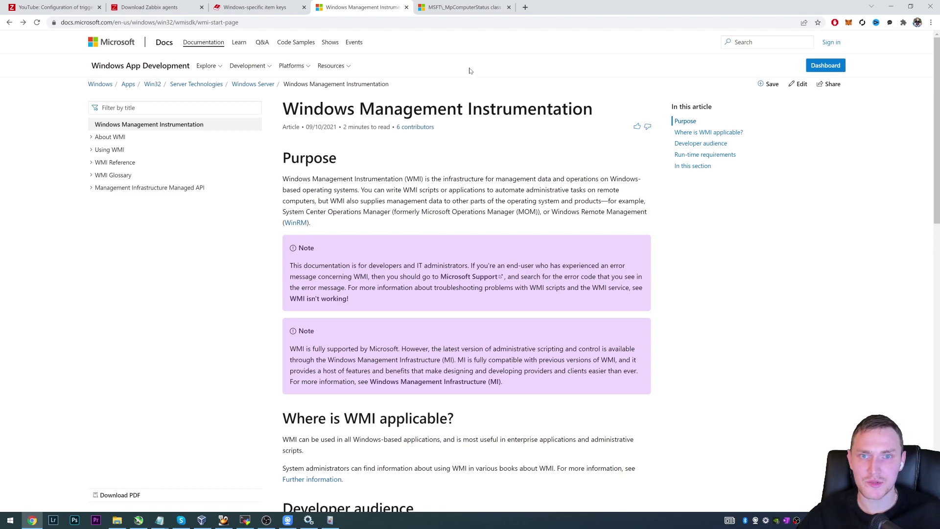
# Examine Microsoft's Windows Management Instrumentation article, from its purpose to the developer audience and run-time requirements sections
pyautogui.scroll(-4, 550, 179)
pyautogui.scroll(4, 549, 179)
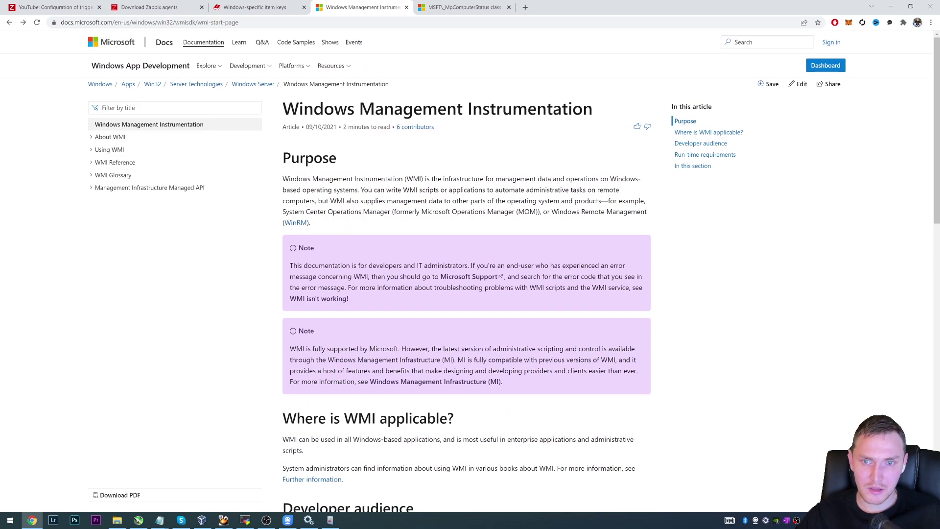
pyautogui.scroll(-15, 636, 162)
pyautogui.scroll(7, 659, 185)
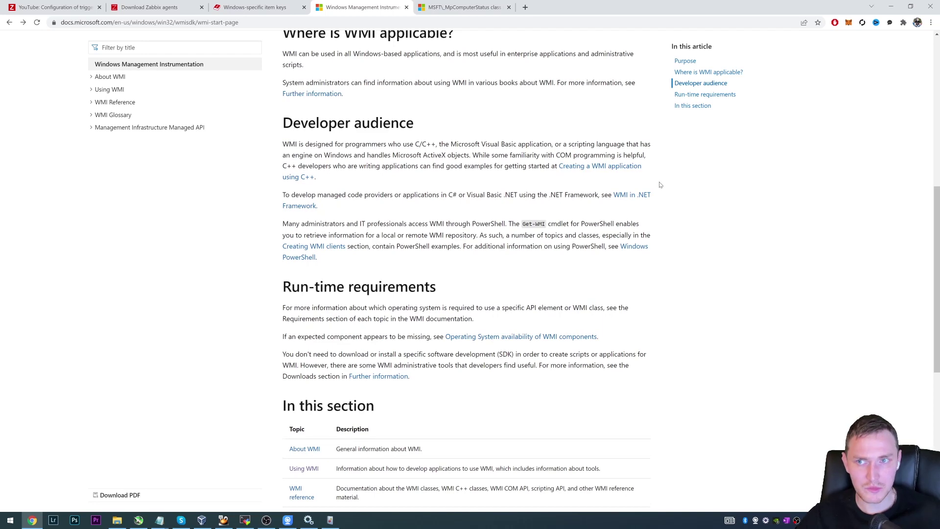
pyautogui.scroll(8, 659, 185)
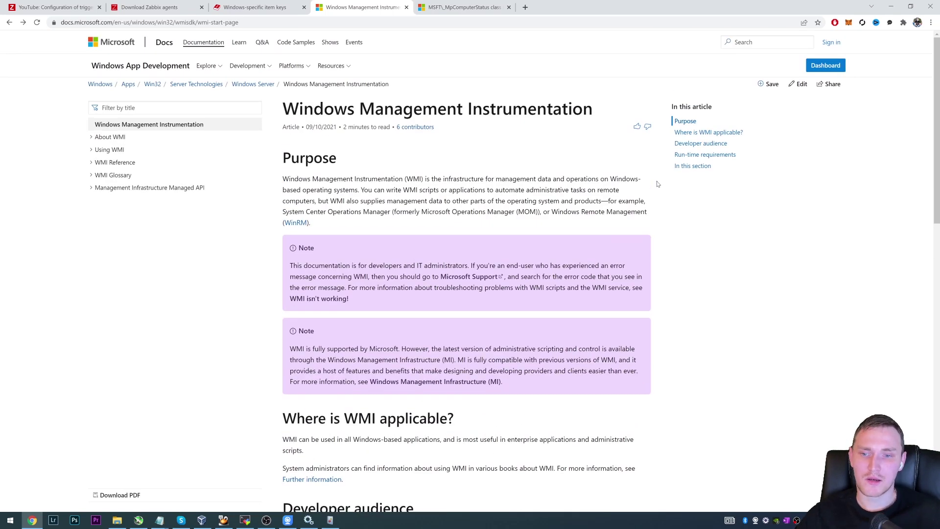
pyautogui.scroll(-8, 354, 192)
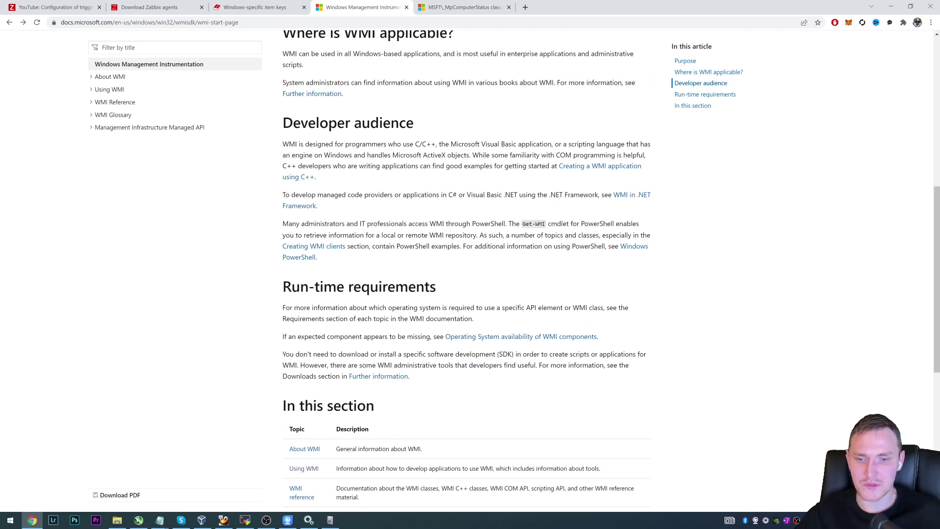
pyautogui.scroll(8, 465, 283)
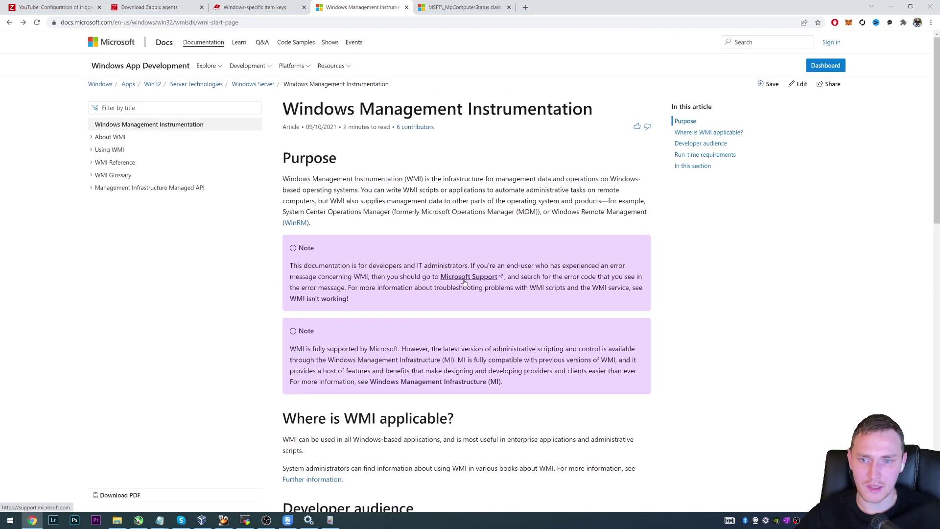
# Open the MSFT_MpComputerStatus class documentation and highlight the AMServiceVersion property and its description
pyautogui.click(447, 7)
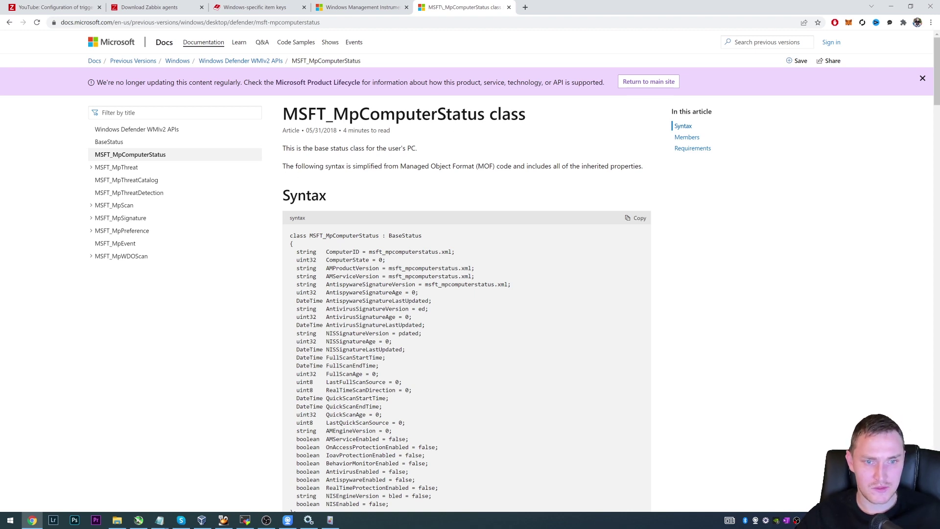
pyautogui.scroll(-4, 137, 120)
pyautogui.scroll(-4, 215, 196)
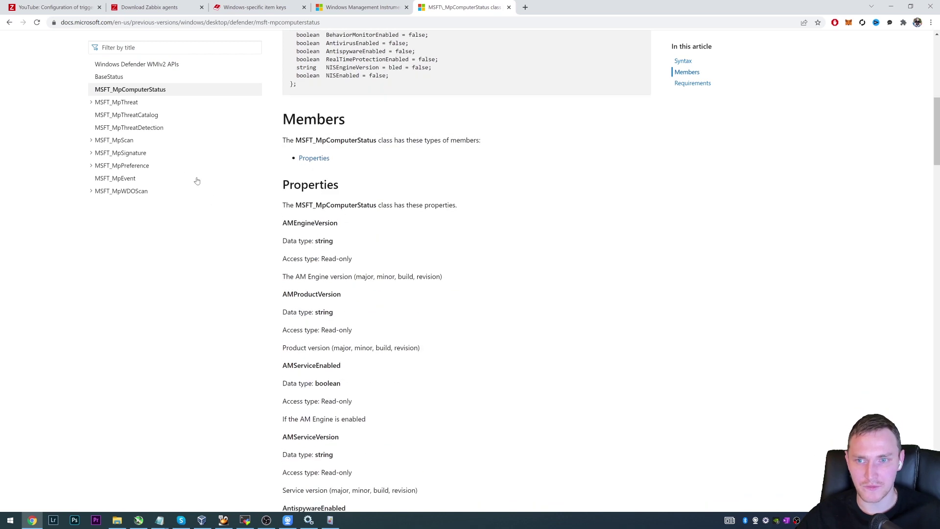
pyautogui.scroll(-2, 235, 183)
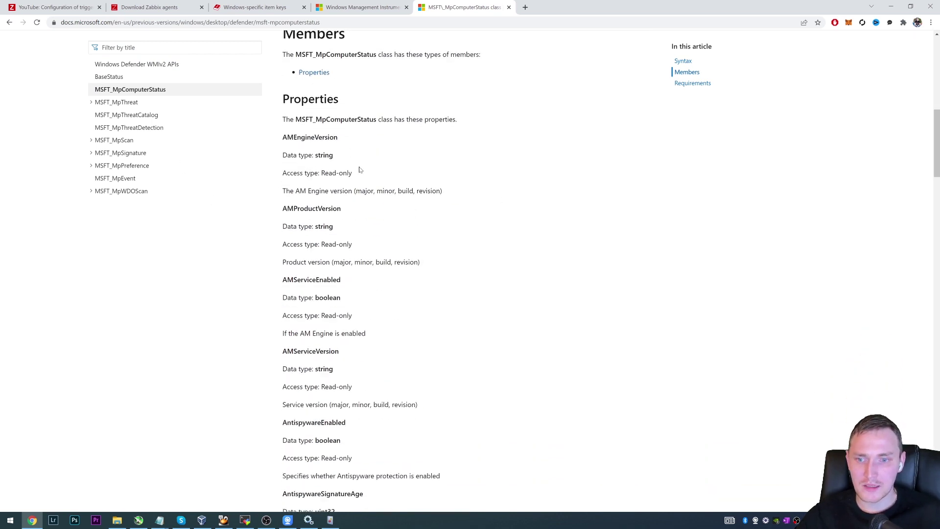
pyautogui.scroll(-1, 360, 170)
pyautogui.moveTo(283, 308); pyautogui.dragTo(339, 309)
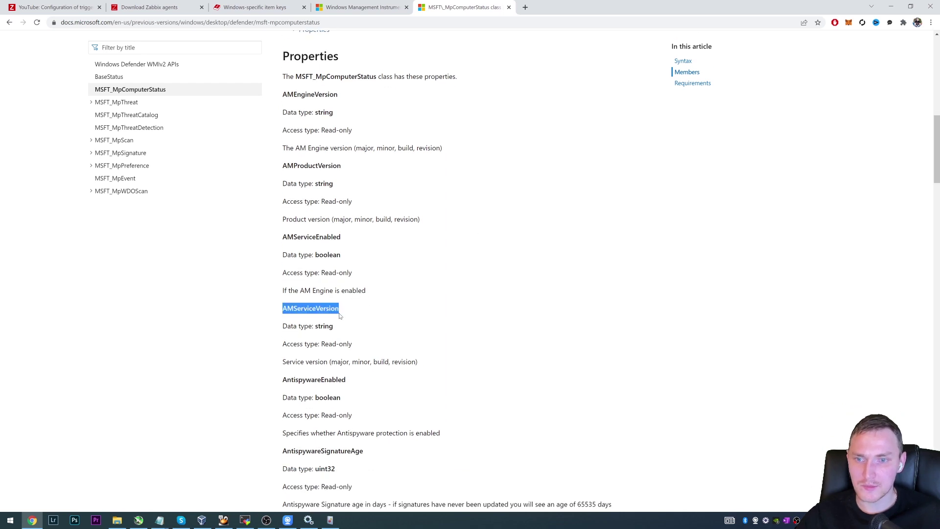
pyautogui.moveTo(286, 362); pyautogui.dragTo(417, 362)
# Examine the antispyware and antivirus properties of the class, highlighting AntispywareSignatureAge and AntivirusEnabled
pyautogui.scroll(-3, 443, 357)
pyautogui.moveTo(286, 327); pyautogui.dragTo(394, 324)
pyautogui.scroll(-4, 392, 325)
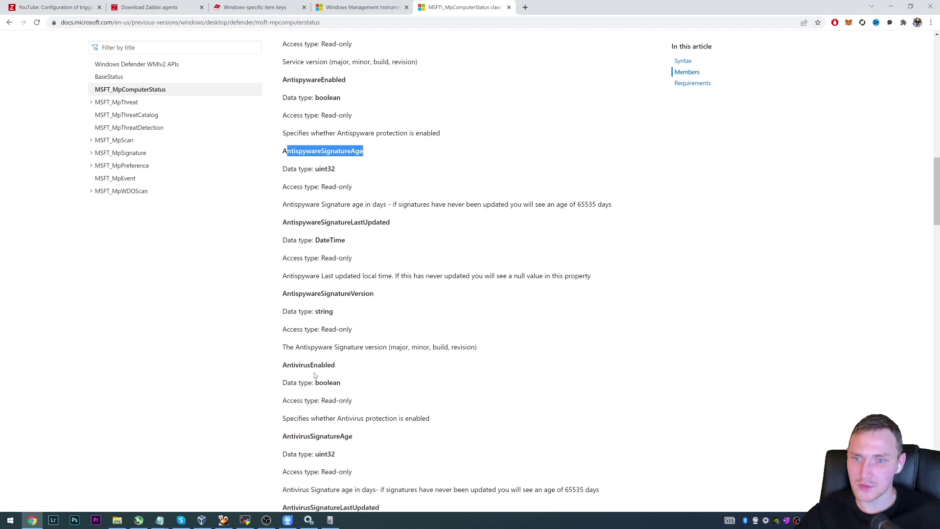
pyautogui.moveTo(287, 364); pyautogui.dragTo(398, 363)
pyautogui.scroll(-3, 399, 363)
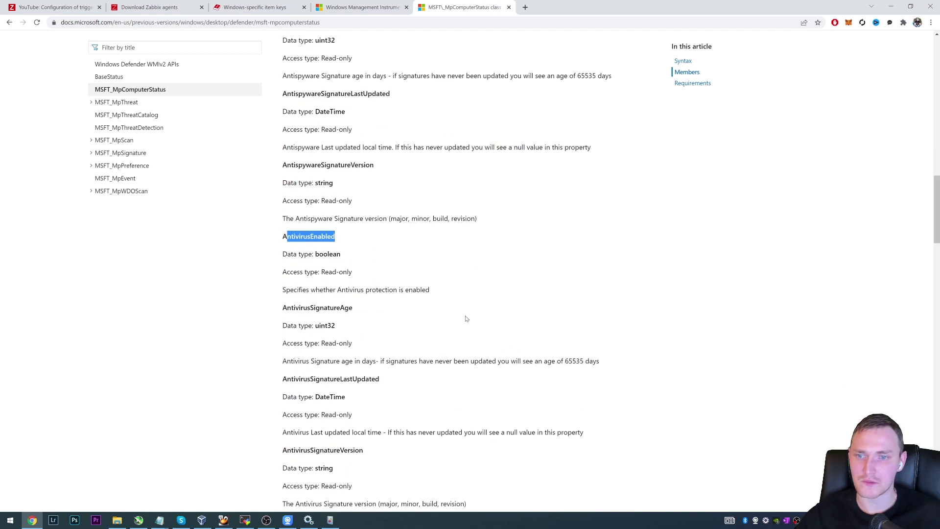
pyautogui.scroll(-4, 529, 306)
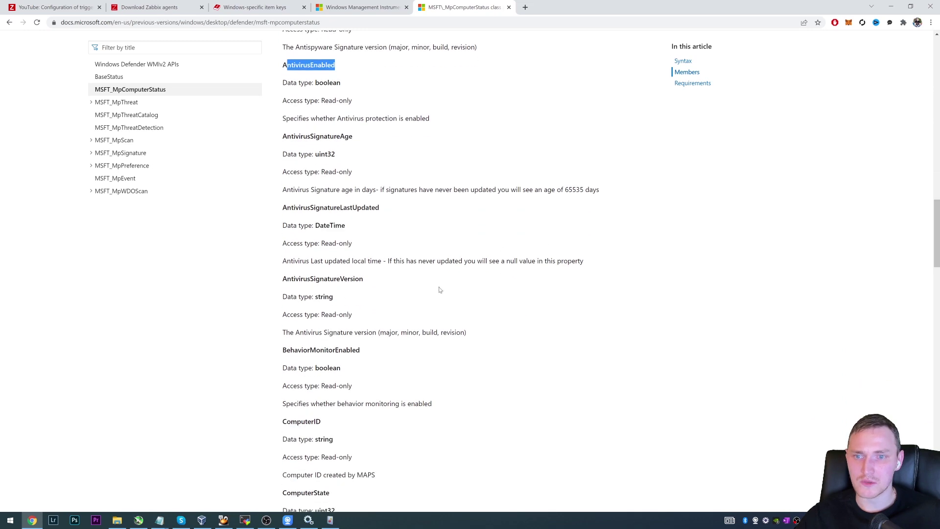
pyautogui.scroll(-1, 463, 202)
pyautogui.scroll(-3, 467, 274)
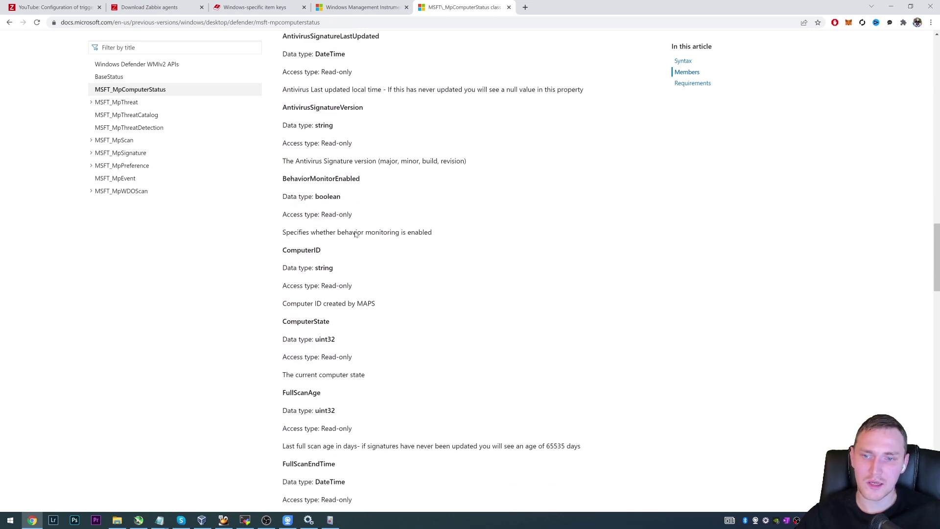
pyautogui.scroll(20, 466, 274)
pyautogui.scroll(3, 355, 232)
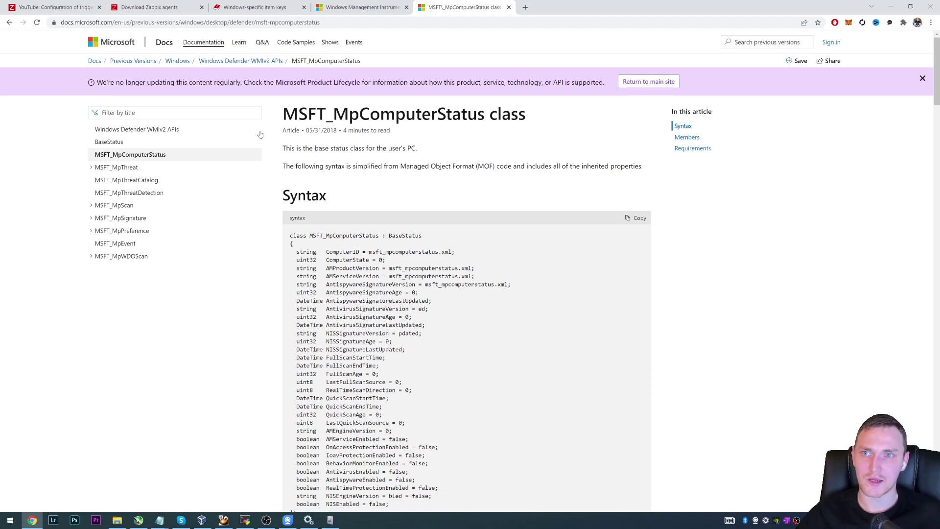
# Examine the Windows-specific item keys documentation, including the wmi.get and wmi.getall keys and the other supported keys
pyautogui.click(252, 7)
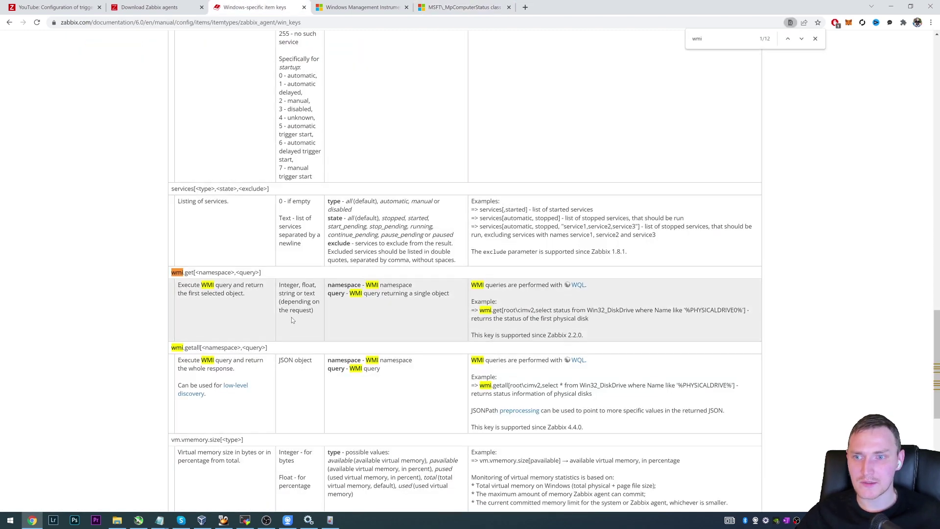
pyautogui.scroll(4, 466, 328)
pyautogui.scroll(-3, 178, 295)
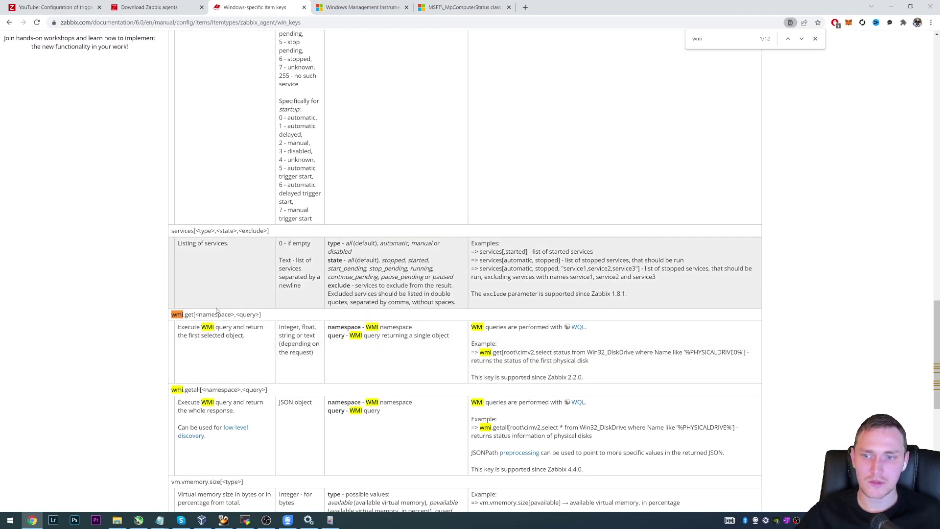
pyautogui.scroll(20, 217, 311)
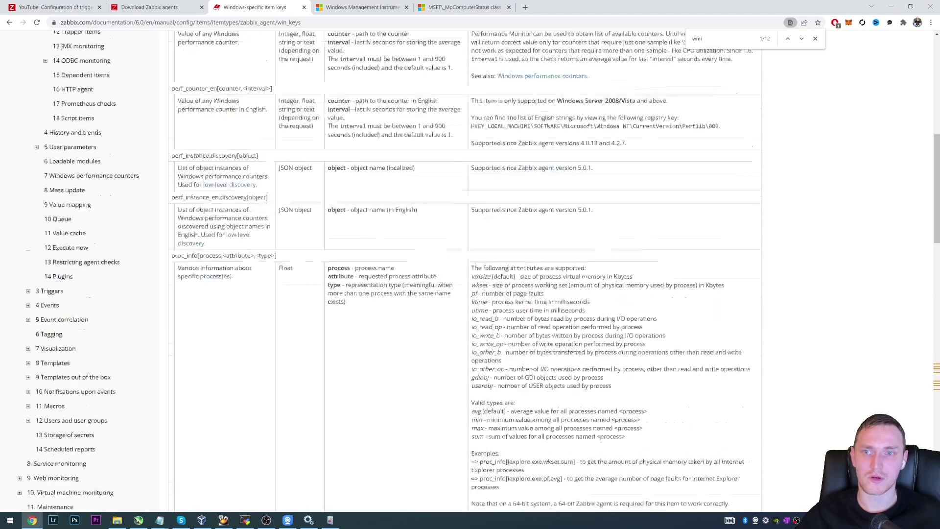
pyautogui.scroll(-8, 317, 320)
pyautogui.scroll(-10, 317, 320)
pyautogui.scroll(20, 342, 294)
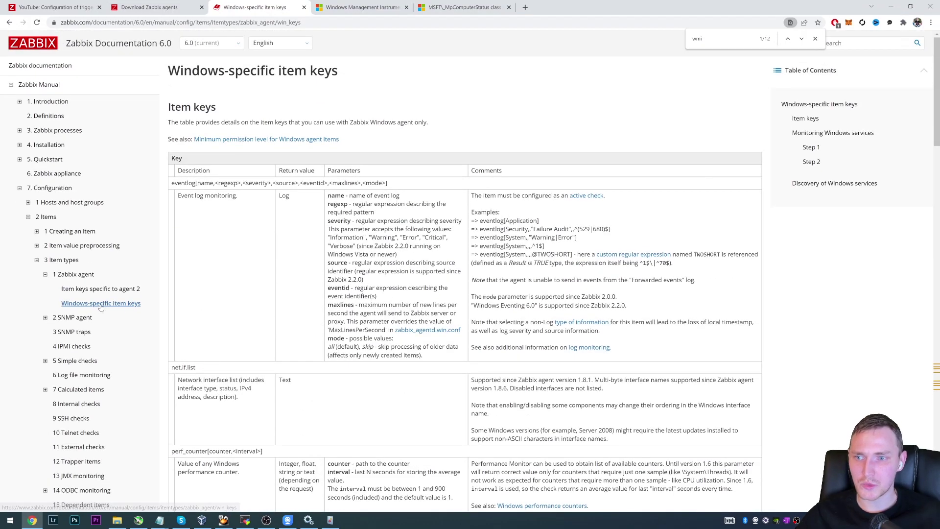
pyautogui.scroll(-9, 453, 362)
pyautogui.scroll(-10, 453, 361)
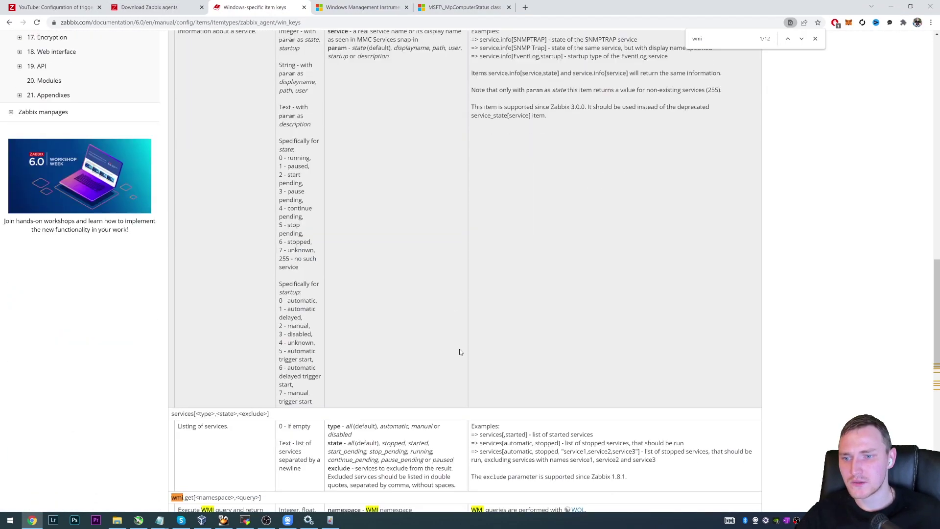
# Examine the wmi.get and wmi.getall item keys in the documentation, highlighting the wmi.get key and the wmi.getall description
pyautogui.press('Escape')
pyautogui.scroll(-4, 129, 310)
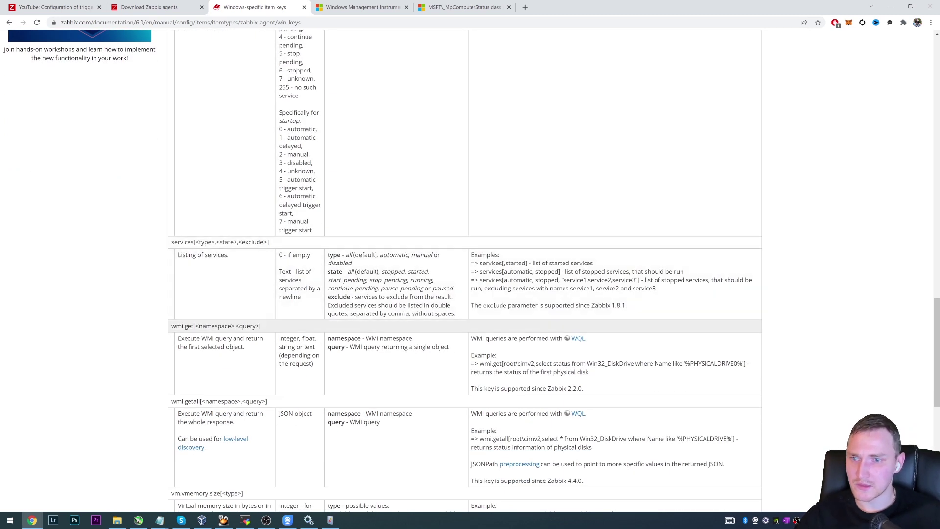
pyautogui.moveTo(176, 326); pyautogui.dragTo(239, 326)
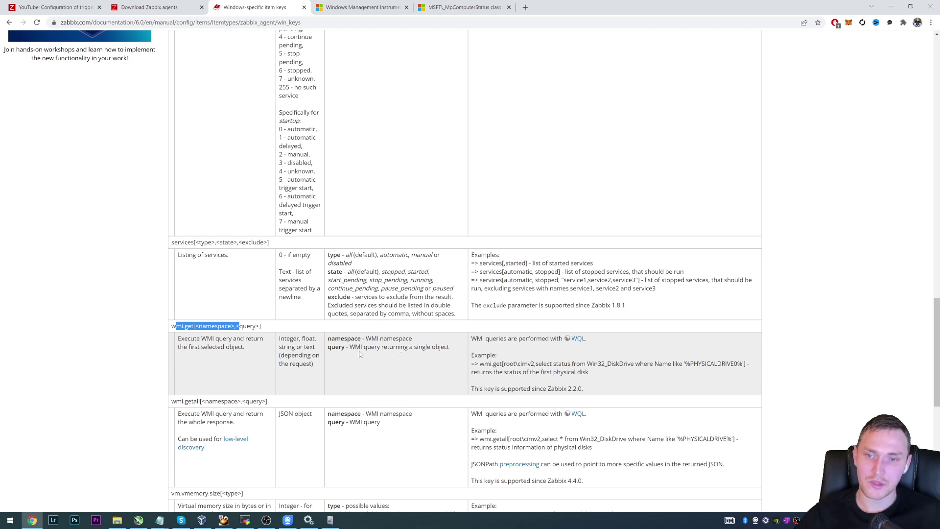
pyautogui.scroll(-2, 443, 356)
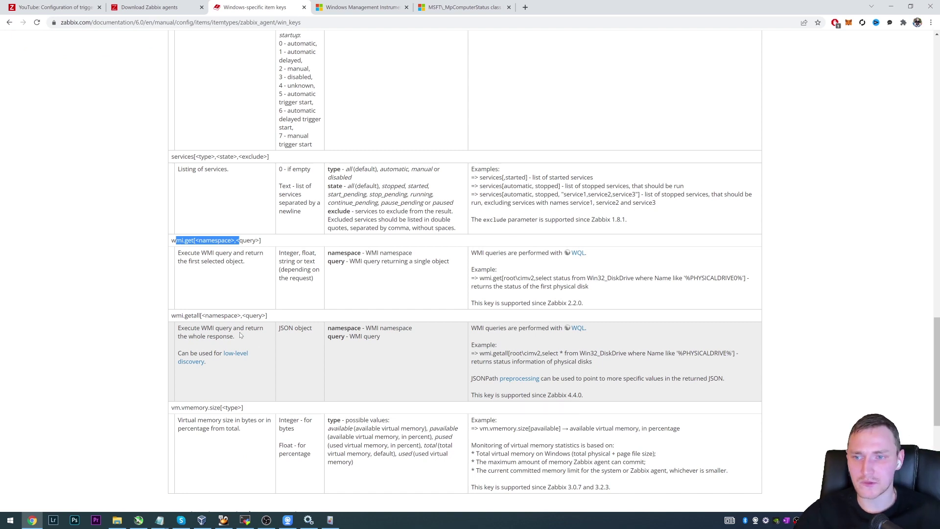
pyautogui.moveTo(212, 328); pyautogui.dragTo(244, 337)
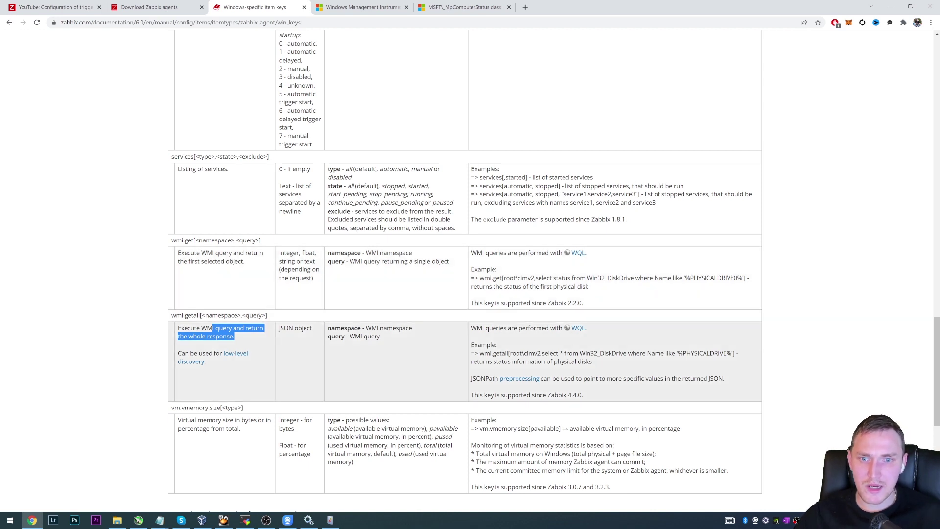
# Copy the documentation's wmi.getall Win32_DiskDrive example, try it unquoted in the MobaXterm terminal with zabbix_get -s 192.168.56.1 -k, and clear the screen
pyautogui.moveTo(479, 353); pyautogui.dragTo(735, 353)
pyautogui.press('super+c')
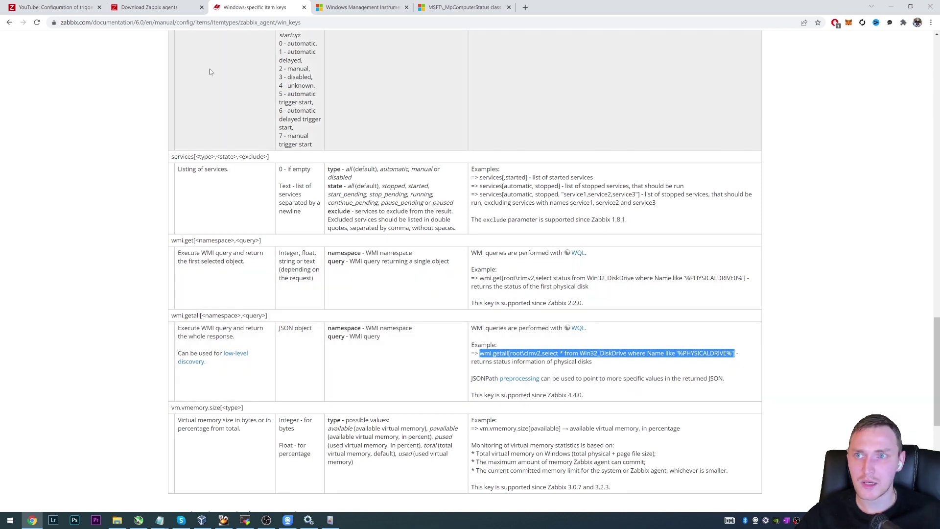
pyautogui.click(247, 521)
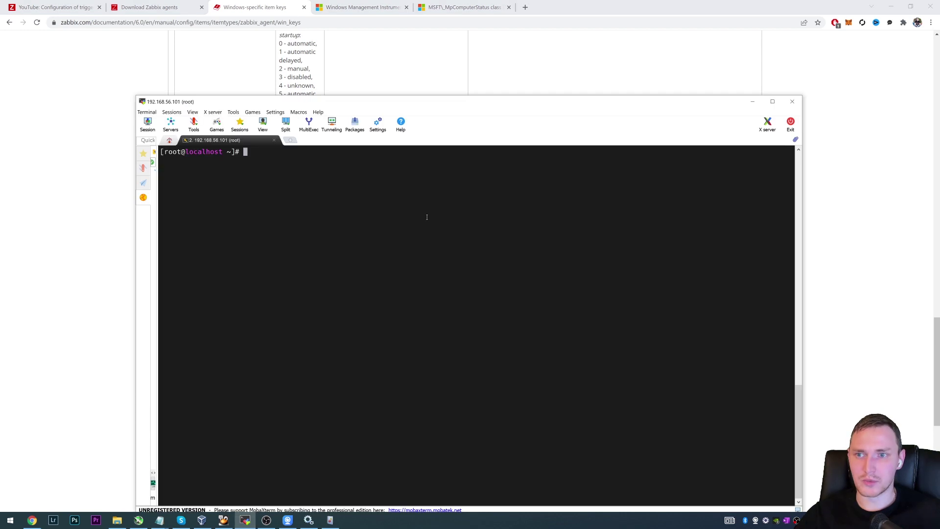
pyautogui.write('zabbix_get ')
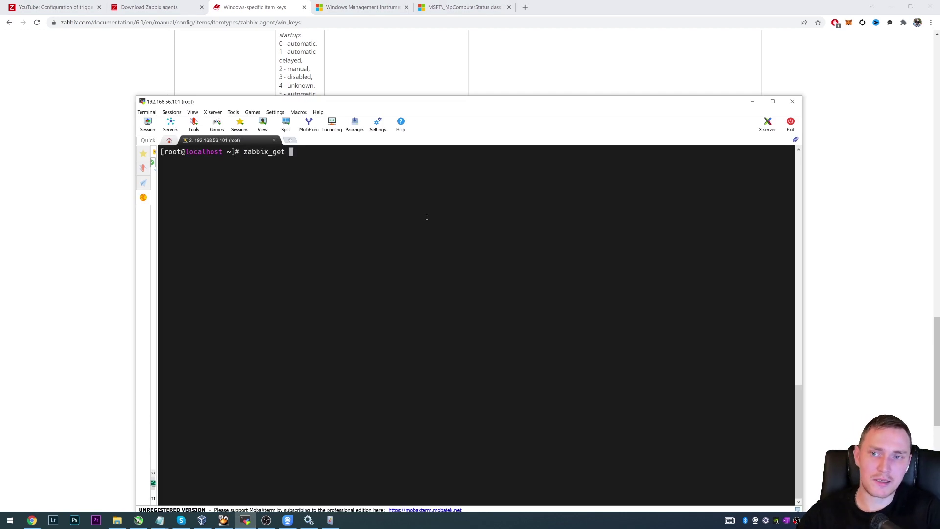
pyautogui.write('-s 192.168')
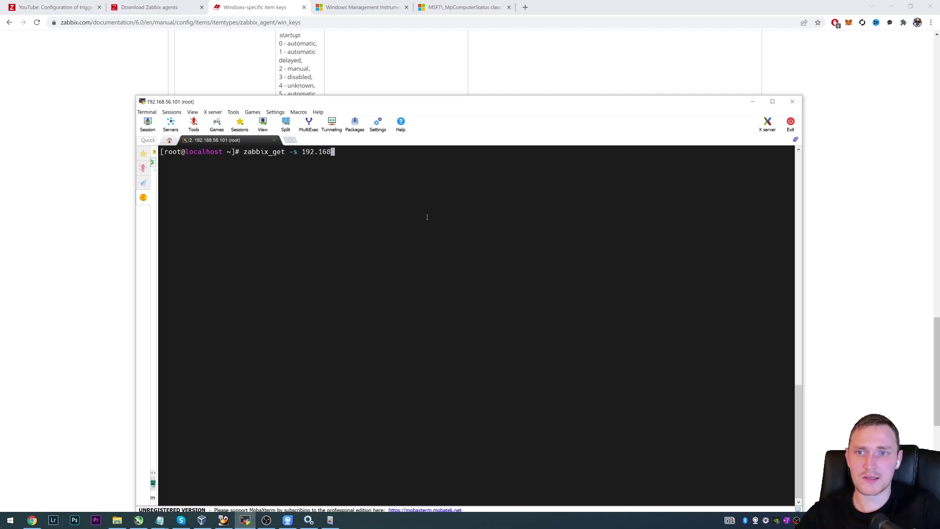
pyautogui.write('.56.1')
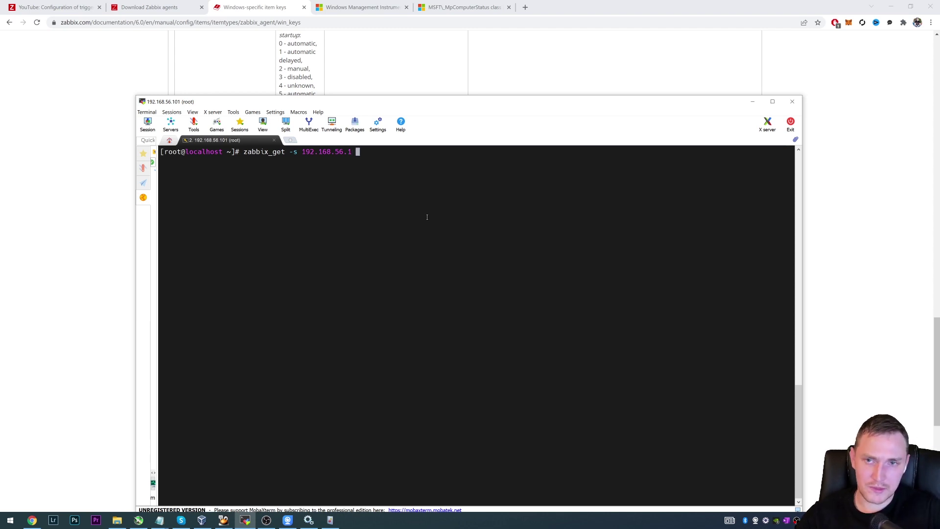
pyautogui.write('-k')
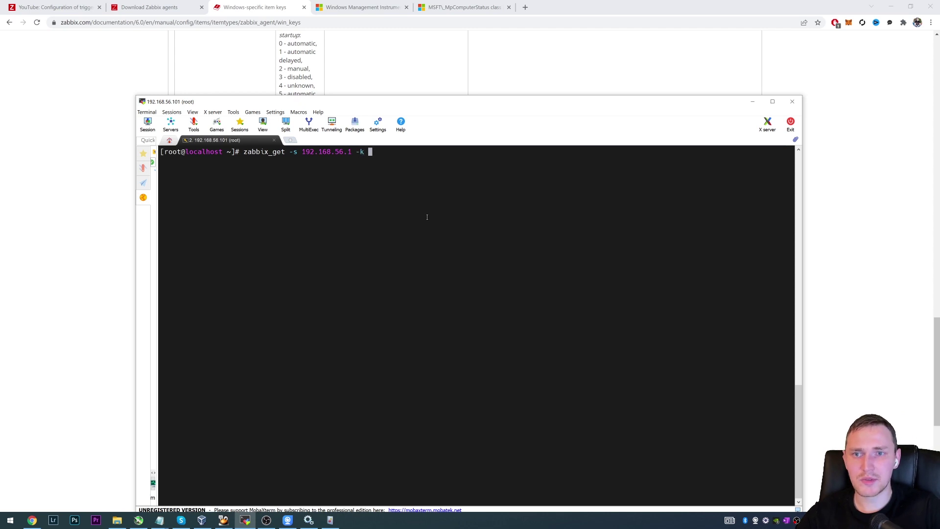
pyautogui.rightClick(427, 217)
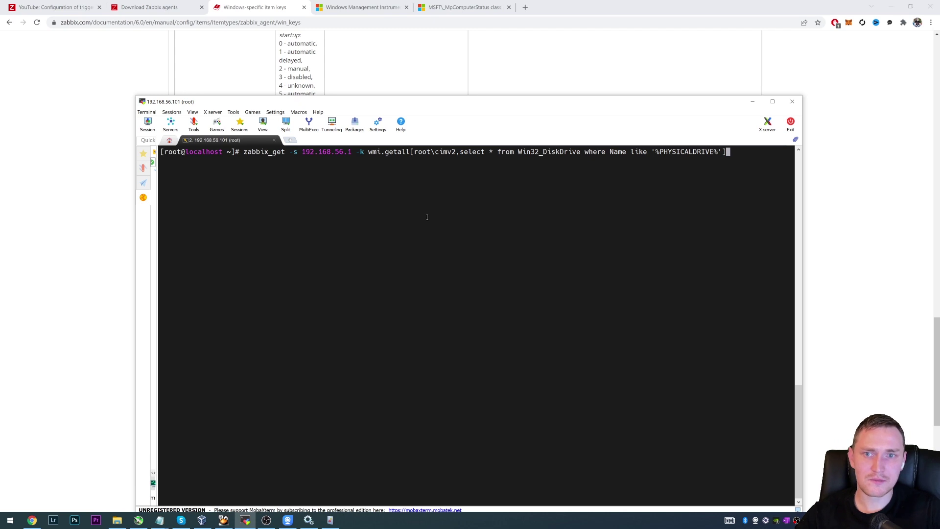
pyautogui.press('Return')
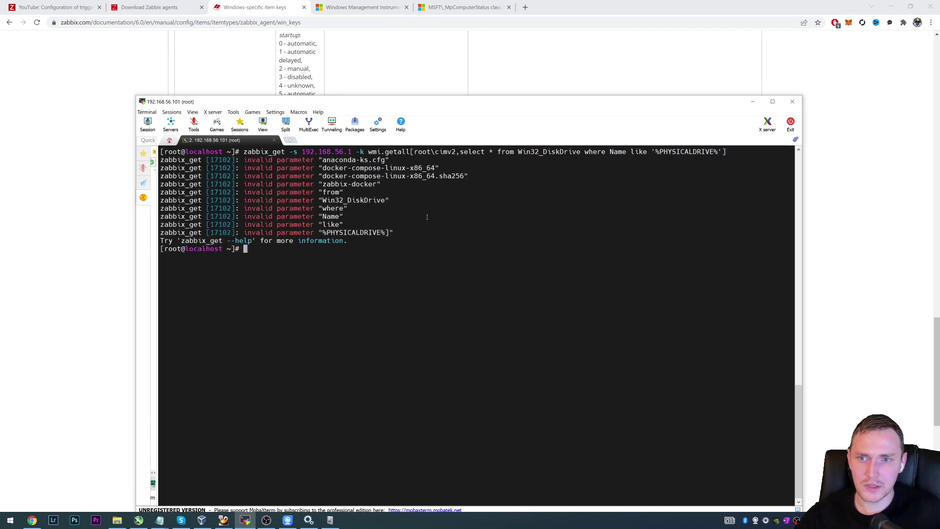
pyautogui.hotkey('ctrl', 'l')
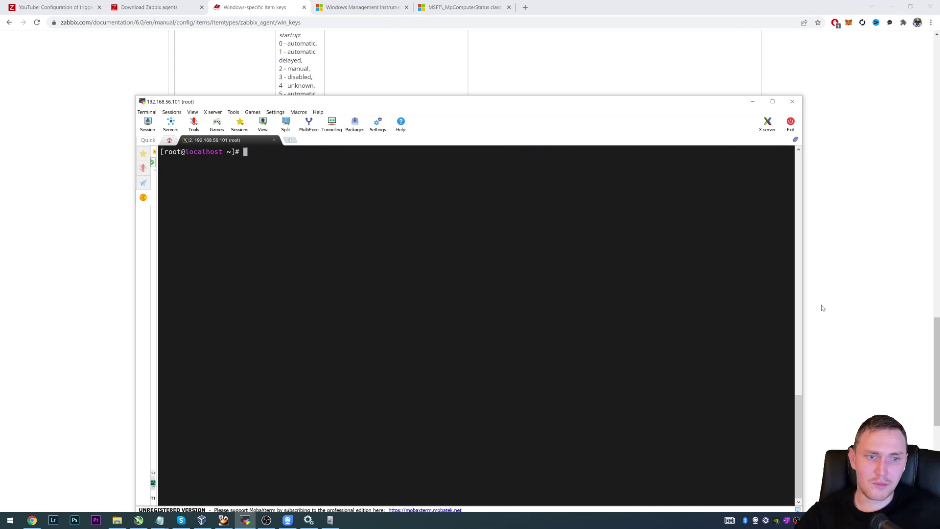
# Rerun the recalled zabbix_get command against 192.168.56.1 with the whole wmi.getall key enclosed in double quotes
pyautogui.press('Up')
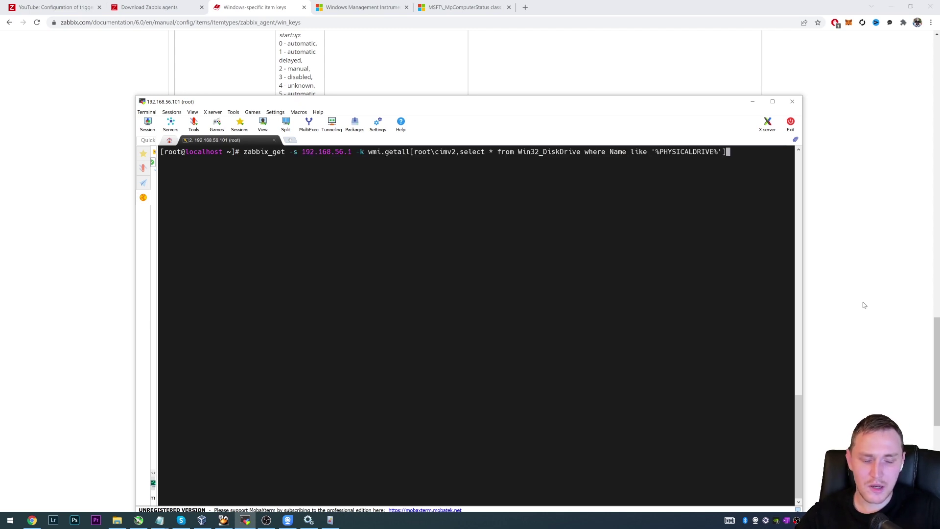
pyautogui.write('"')
pyautogui.press('Left')
pyautogui.press('Left')
pyautogui.press('Left')
pyautogui.press('Left')
pyautogui.press('Left')
pyautogui.press('Left')
pyautogui.press('Left')
pyautogui.press('Left')
pyautogui.press('Left')
pyautogui.press('Left')
pyautogui.press('Left')
pyautogui.press('Left')
pyautogui.press('Left')
pyautogui.press('Left')
pyautogui.press('Left')
pyautogui.press('Left')
pyautogui.press('Left')
pyautogui.press('Left')
pyautogui.press('Left')
pyautogui.press('Left')
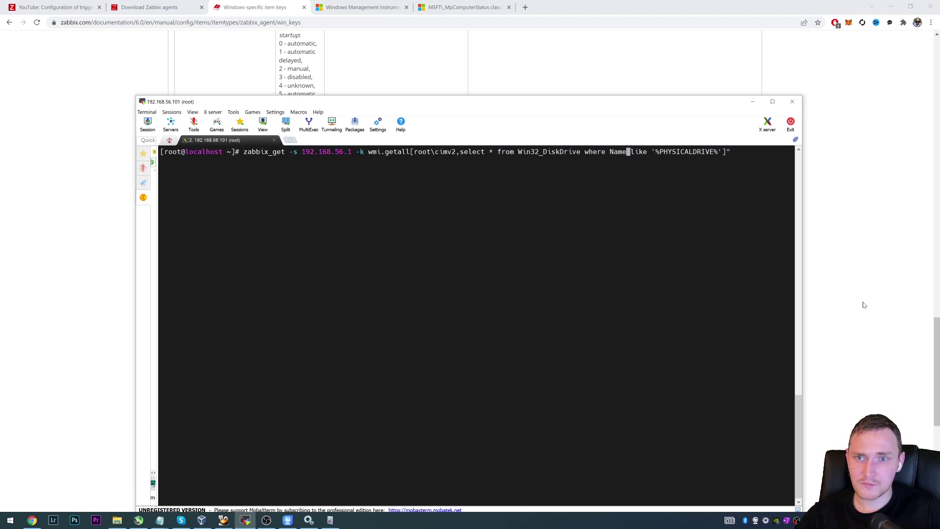
pyautogui.press('Left')
pyautogui.press('Left')
pyautogui.press('Left')
pyautogui.press('Left')
pyautogui.press('Left')
pyautogui.press('Left')
pyautogui.press('Left')
pyautogui.press('Left')
pyautogui.press('Left')
pyautogui.press('Left')
pyautogui.press('Left')
pyautogui.press('Left')
pyautogui.press('Left')
pyautogui.press('Left')
pyautogui.press('Left')
pyautogui.press('Left')
pyautogui.press('Left')
pyautogui.press('Left')
pyautogui.press('Left')
pyautogui.press('Left')
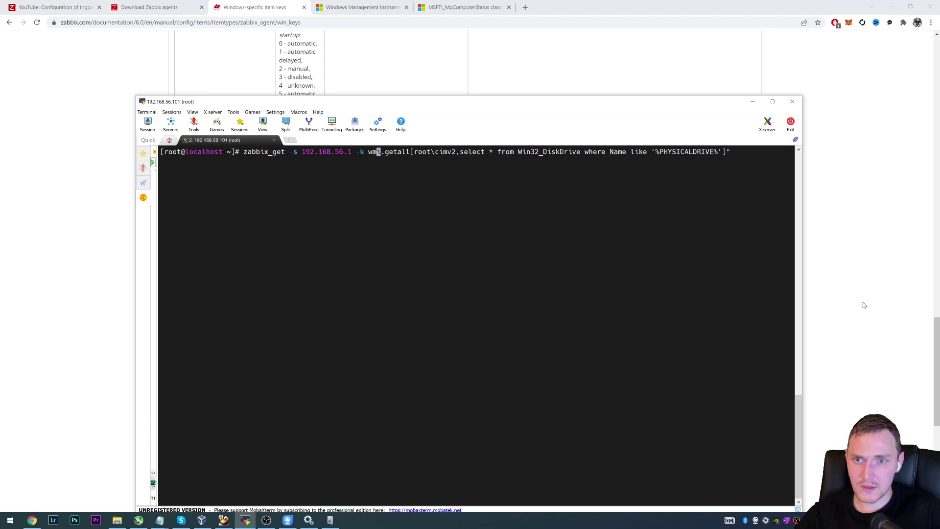
pyautogui.write('"')
pyautogui.press('Return')
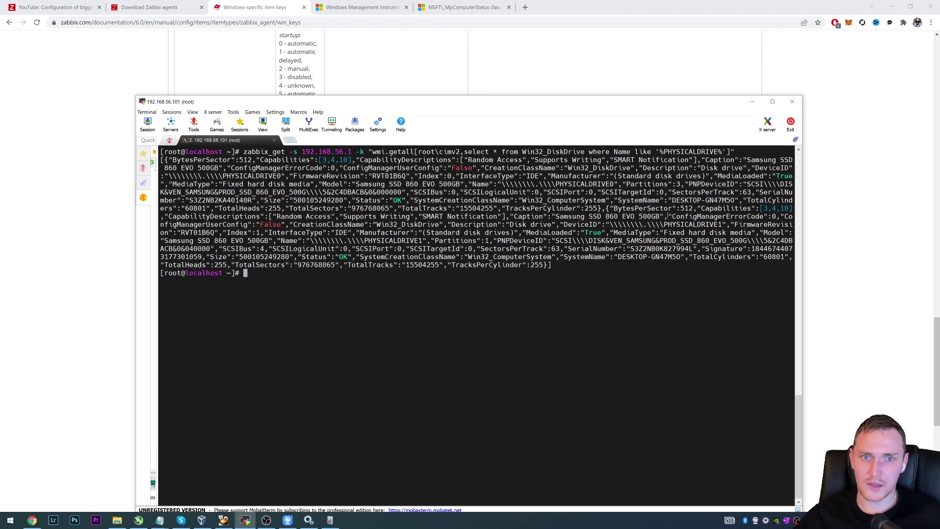
# Examine the disk properties in the returned JSON and compare them with the wmi.getall example's description in the browser documentation
pyautogui.moveTo(621, 201); pyautogui.dragTo(766, 219)
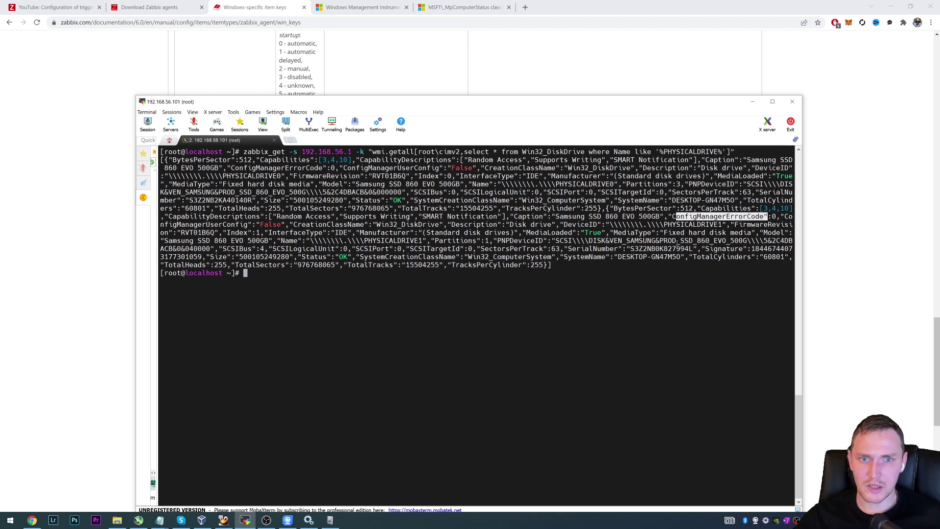
pyautogui.moveTo(602, 240); pyautogui.dragTo(730, 233)
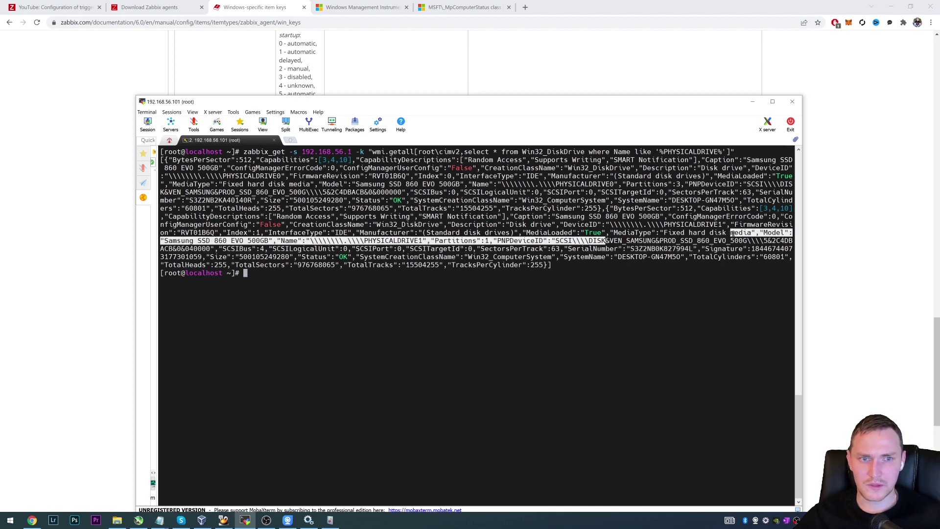
pyautogui.click(835, 307)
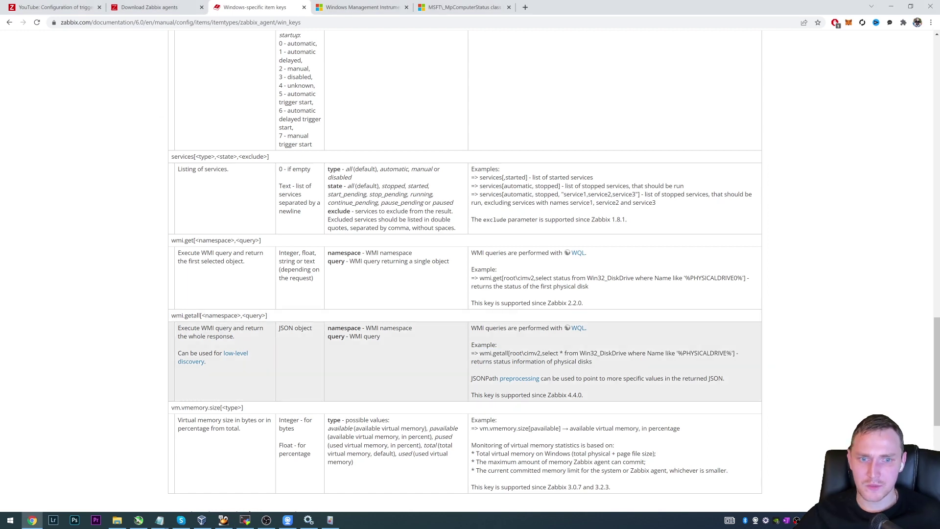
pyautogui.moveTo(474, 362); pyautogui.dragTo(589, 365)
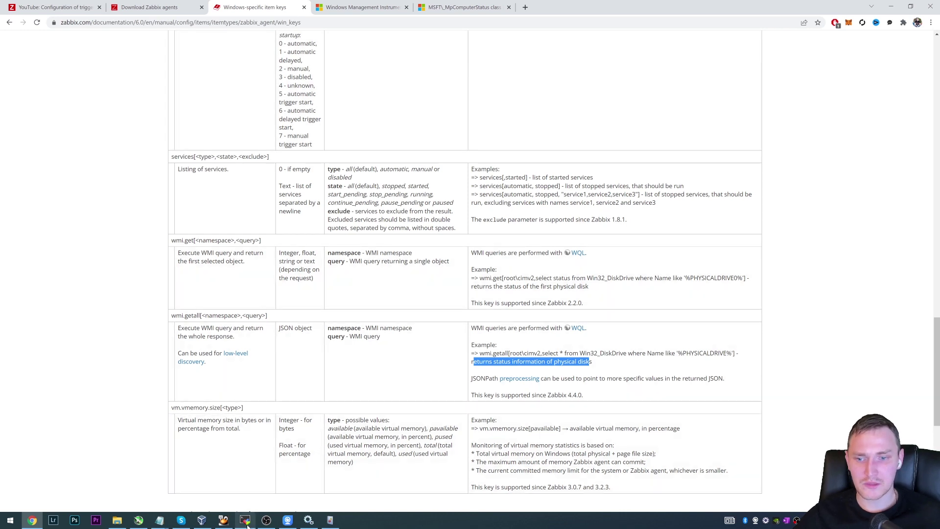
pyautogui.click(245, 520)
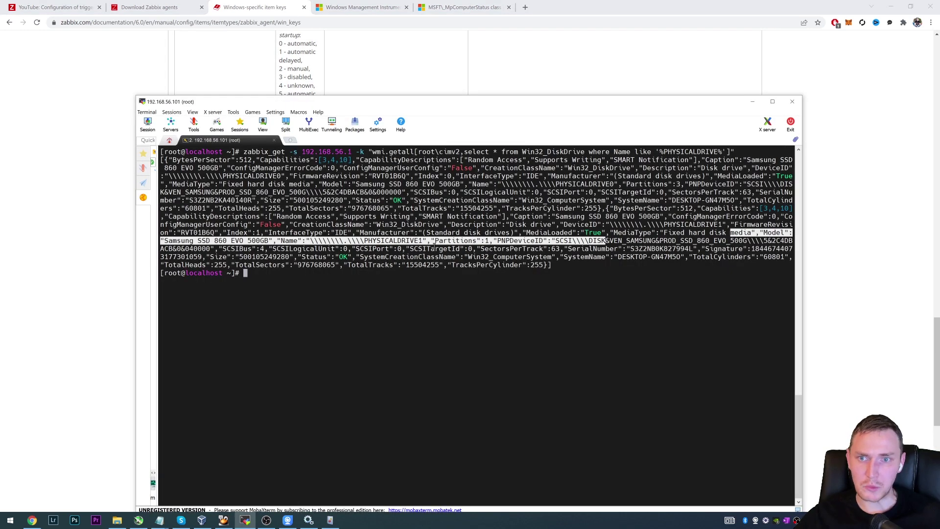
pyautogui.hotkey('alt', 'Tab')
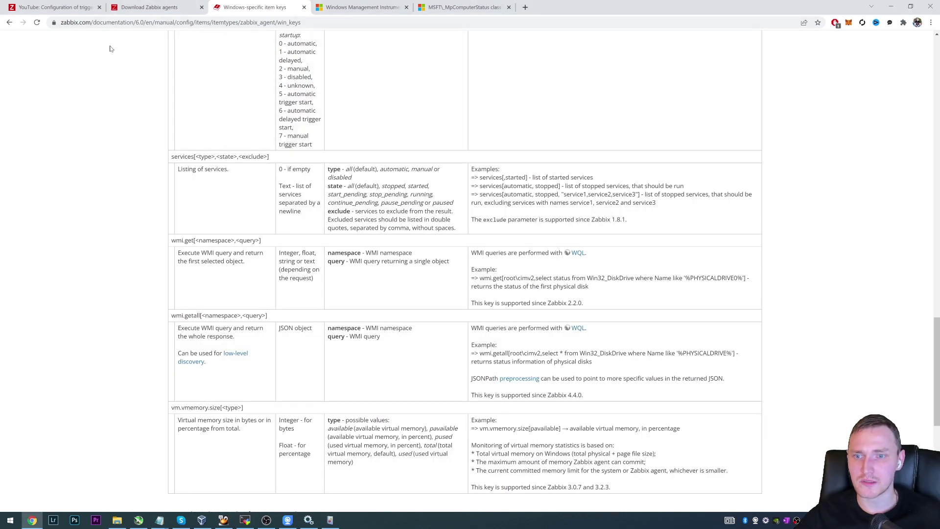
# Open a new item form for Template Module Windows generic by Zabbix agent in the Zabbix frontend
pyautogui.click(133, 4)
pyautogui.click(68, 7)
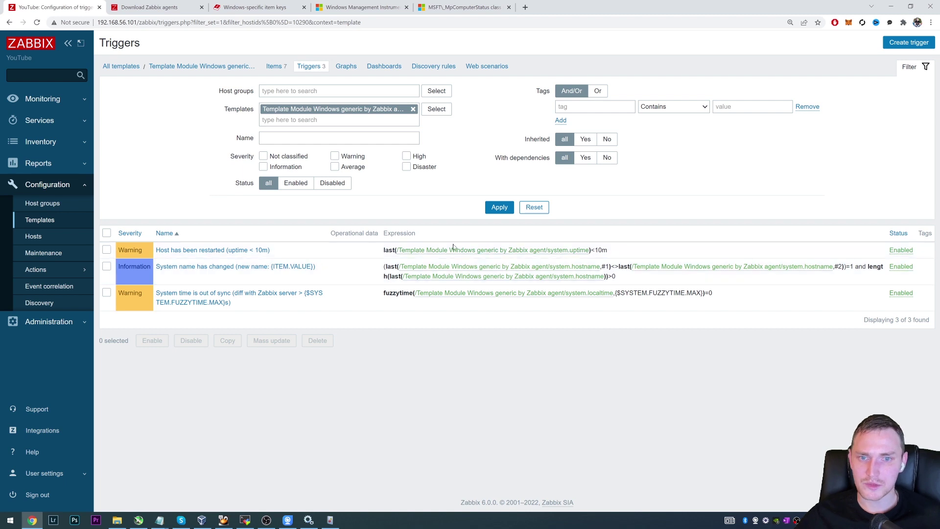
pyautogui.click(908, 43)
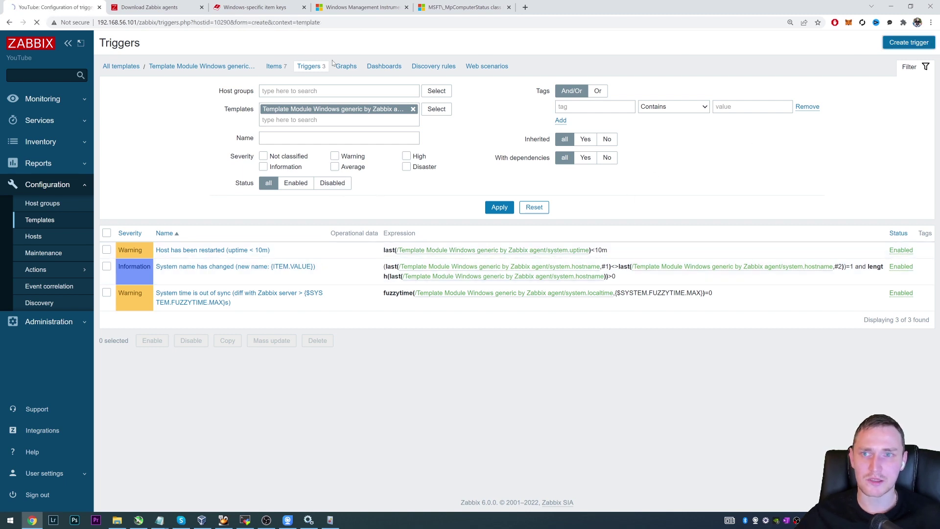
pyautogui.click(274, 67)
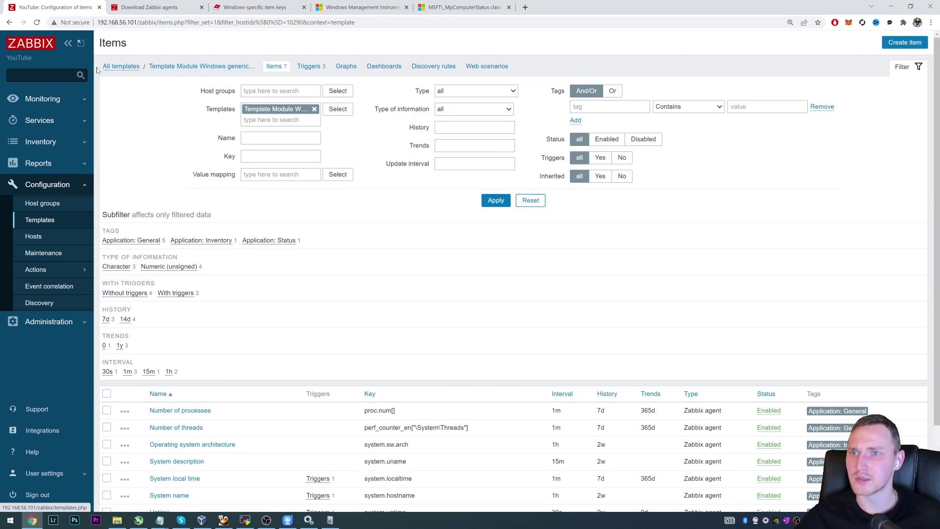
pyautogui.click(905, 42)
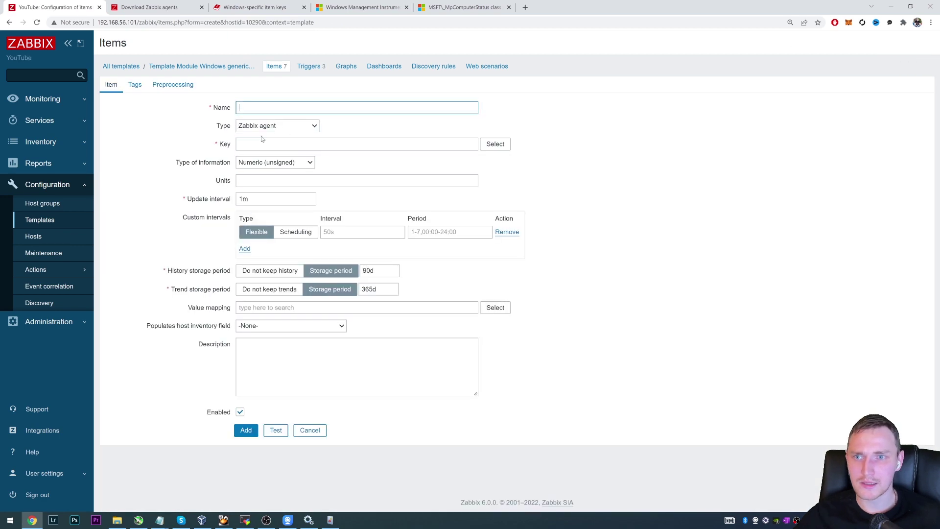
# Search the Windows-specific item keys page for wmi.get and examine its syntax, highlighting the root\cimv2 namespace in the example
pyautogui.click(187, 6)
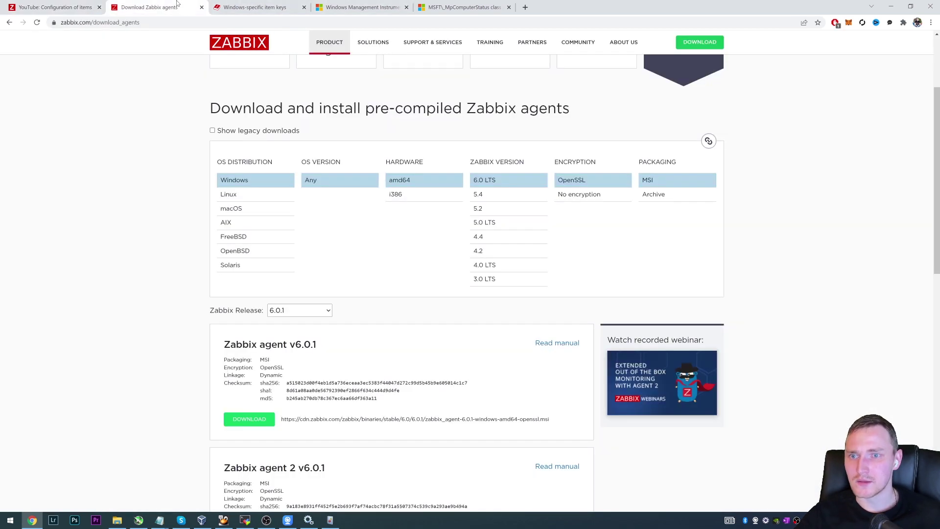
pyautogui.click(258, 5)
pyautogui.hotkey('ctrl', 'f')
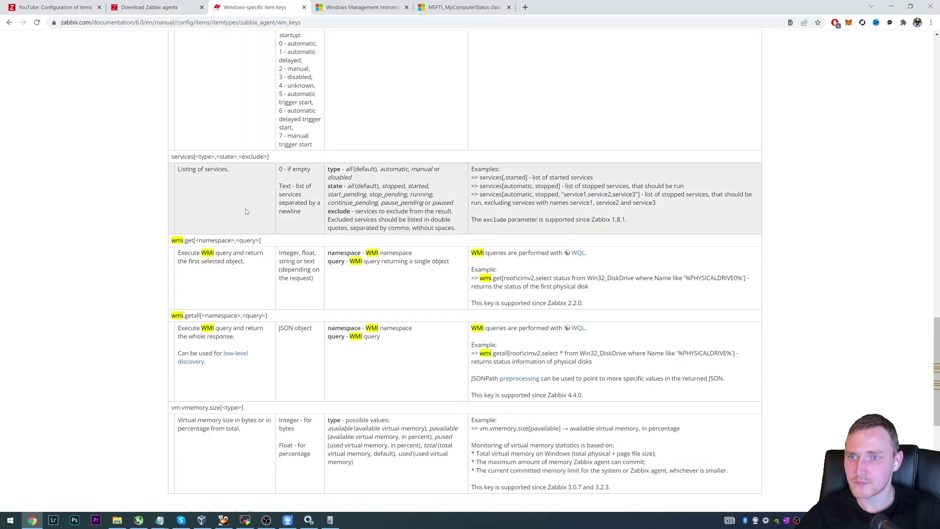
pyautogui.write('w,')
pyautogui.press('BackSpace')
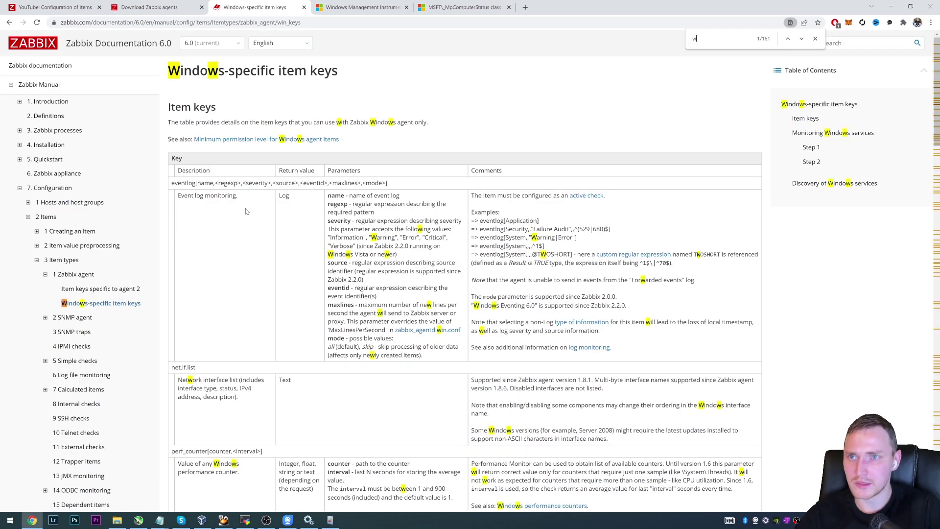
pyautogui.write('mi.get')
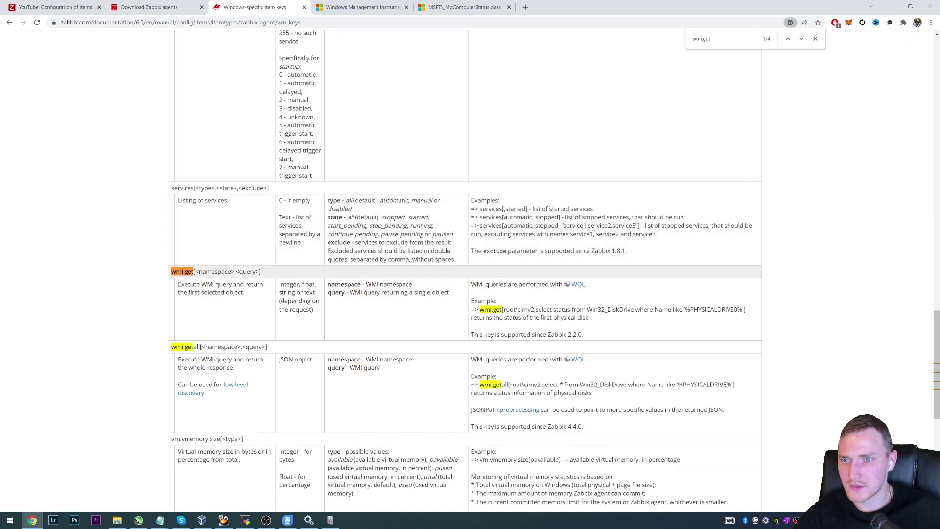
pyautogui.tripleClick(216, 272)
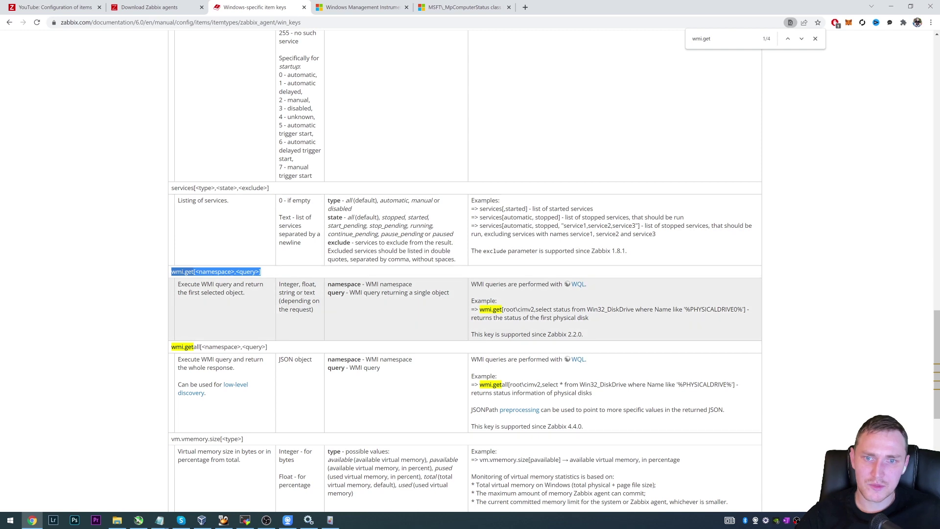
pyautogui.moveTo(509, 318); pyautogui.dragTo(557, 295)
pyautogui.moveTo(506, 309); pyautogui.dragTo(531, 309)
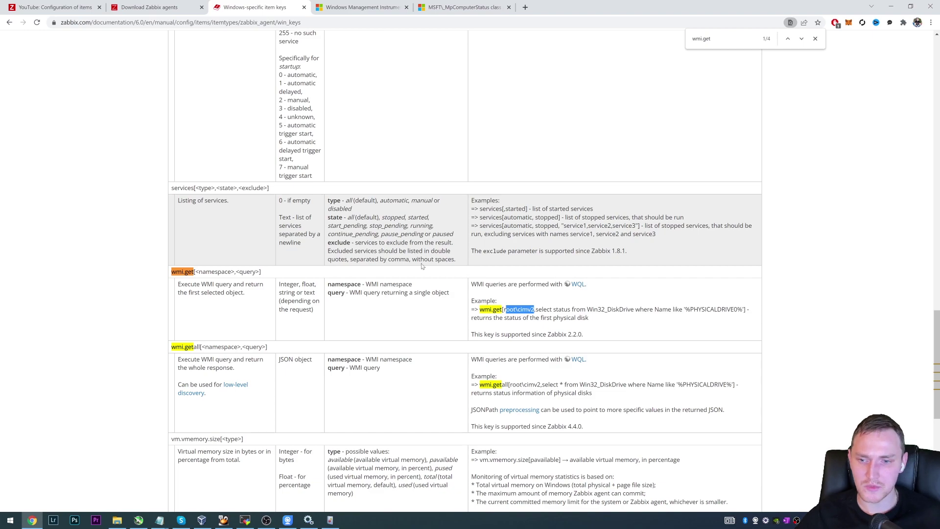
pyautogui.scroll(-3, 428, 217)
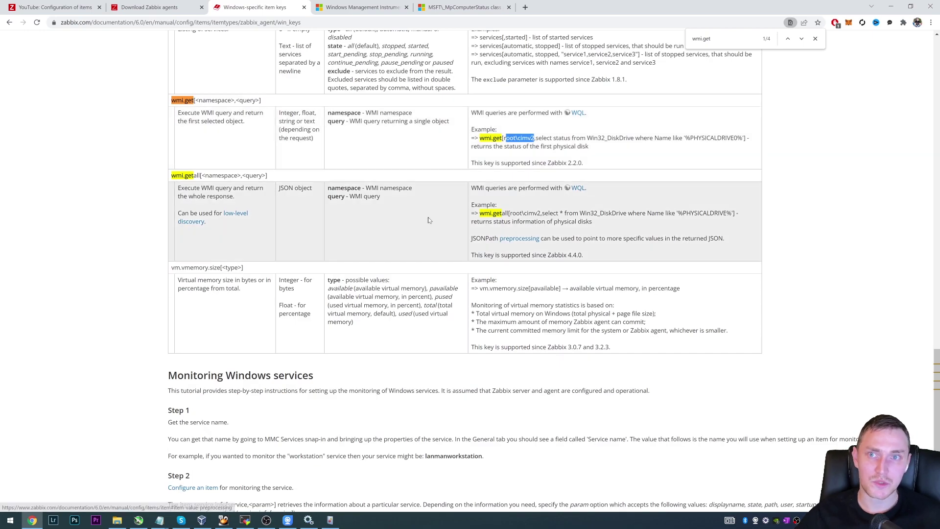
pyautogui.scroll(20, 428, 217)
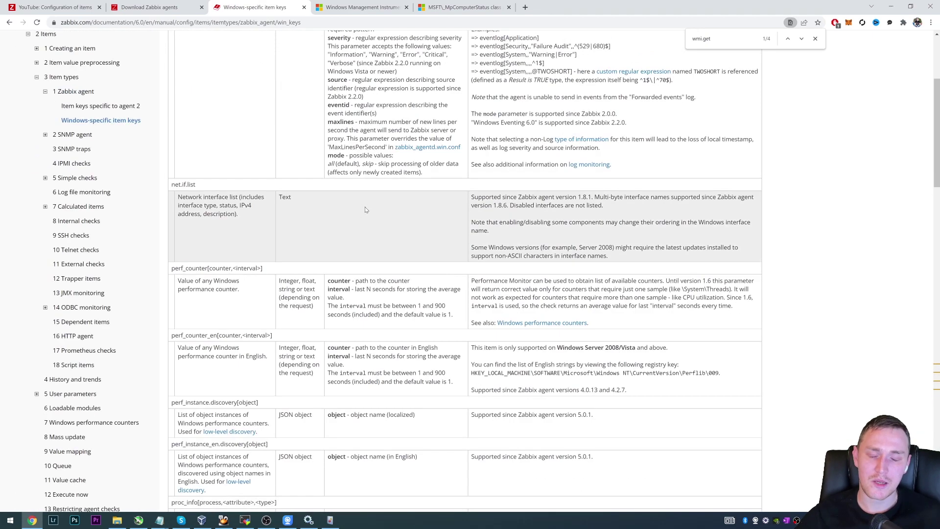
# Close the in-page search and skim the Windows-specific item keys from perf_counter down to service.info
pyautogui.scroll(4, 365, 209)
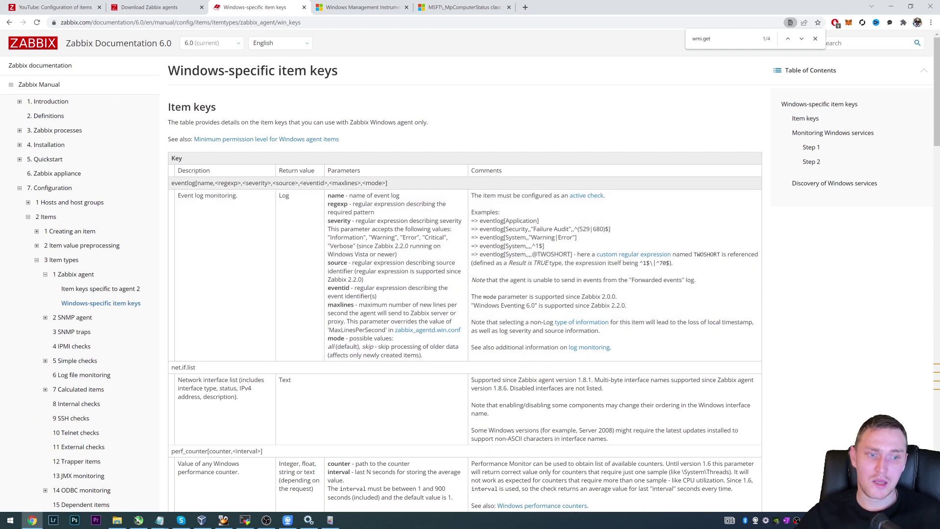
pyautogui.press('Escape')
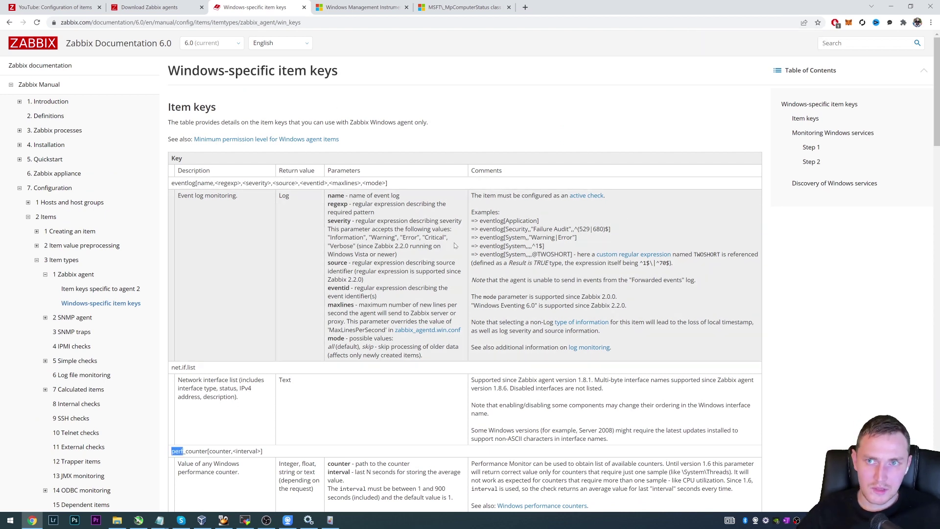
pyautogui.scroll(-20, 453, 243)
pyautogui.scroll(-4, 463, 244)
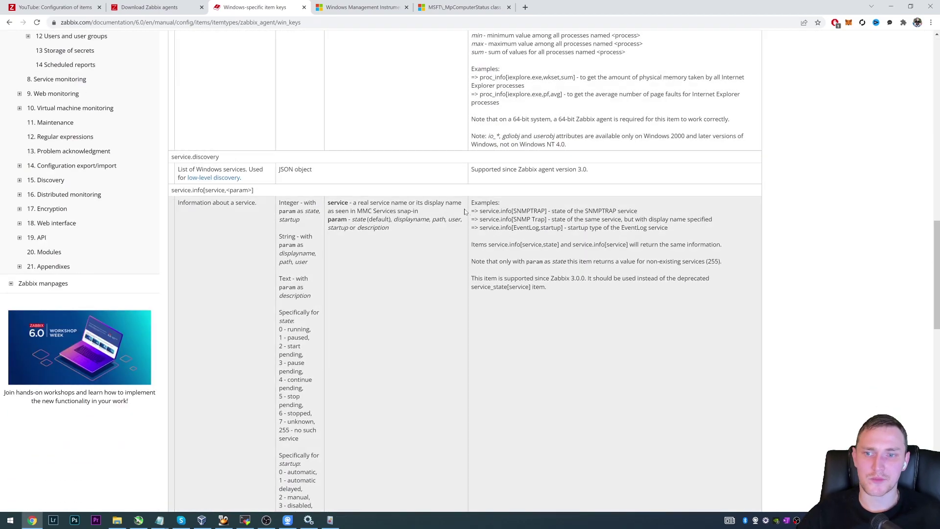
pyautogui.scroll(20, 465, 211)
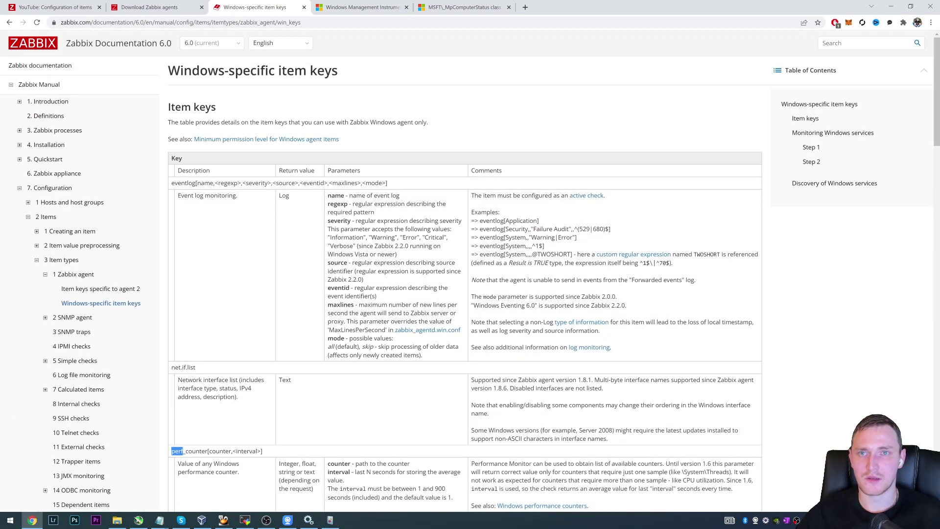
# Close the Windows Management Instrumentation page, search Google for "windows performance counters" and open the Microsoft Docs Performance Counters article
pyautogui.click(406, 7)
pyautogui.click(389, 7)
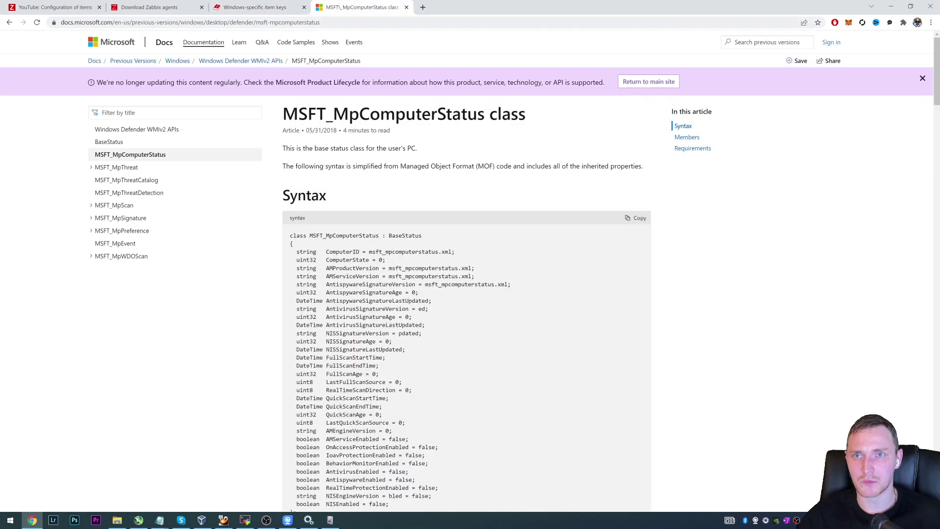
pyautogui.write('windows ')
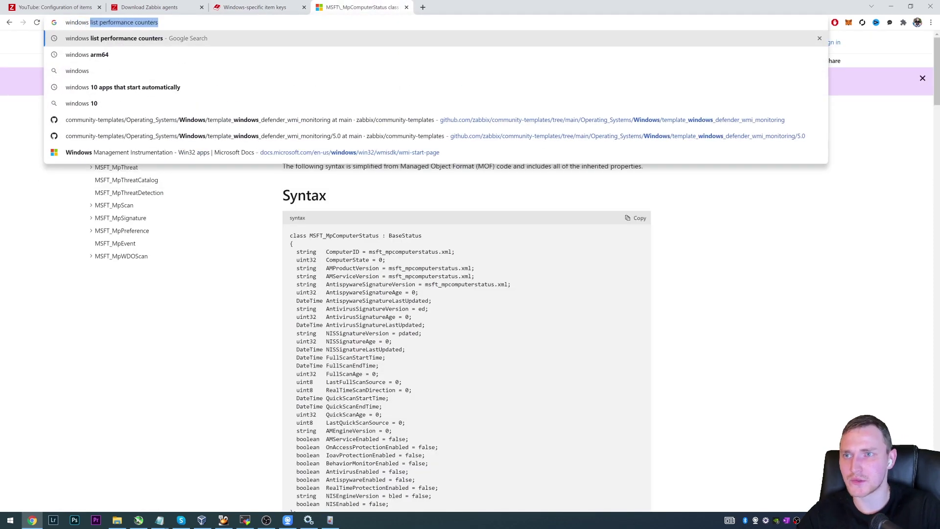
pyautogui.write('performance ')
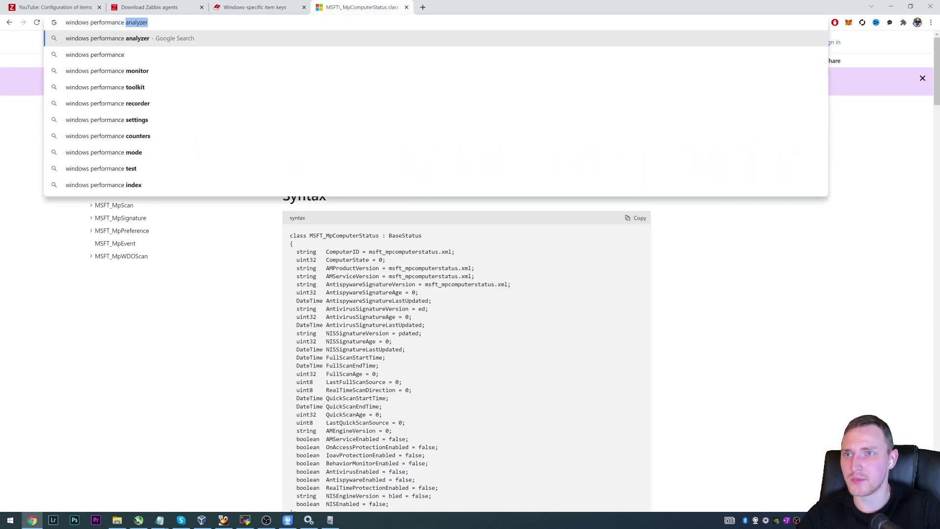
pyautogui.write('counter')
pyautogui.press('Return')
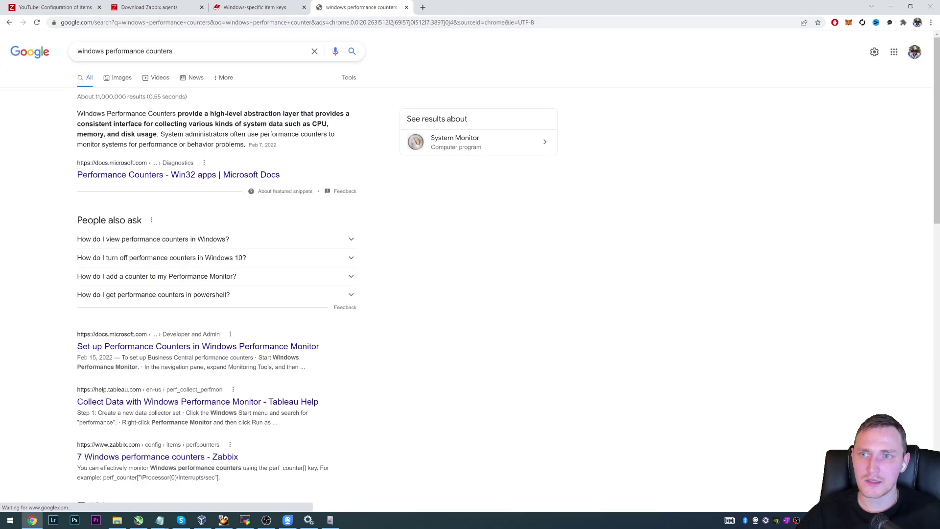
pyautogui.click(107, 180)
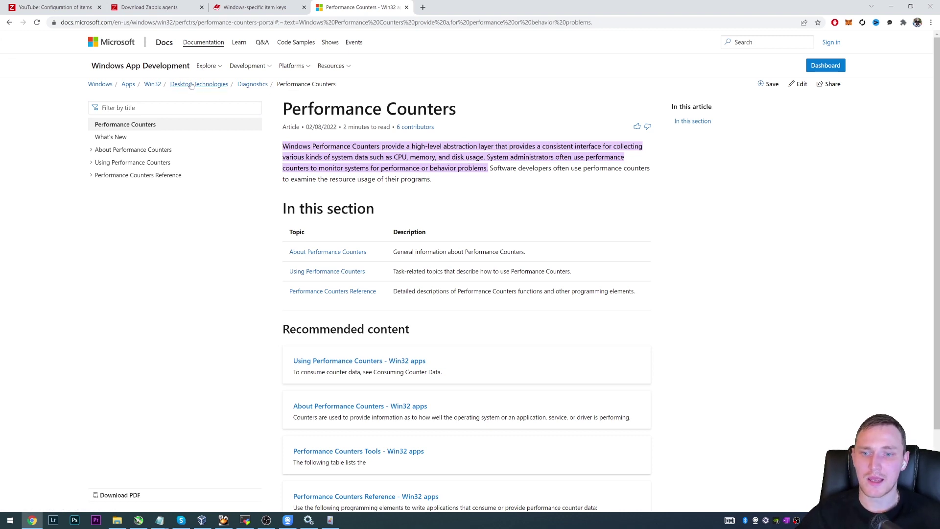
# Return to the Windows-specific item keys page and examine the perf_counter[counter,<interval>] key, highlighting its counter parameter
pyautogui.click(165, 8)
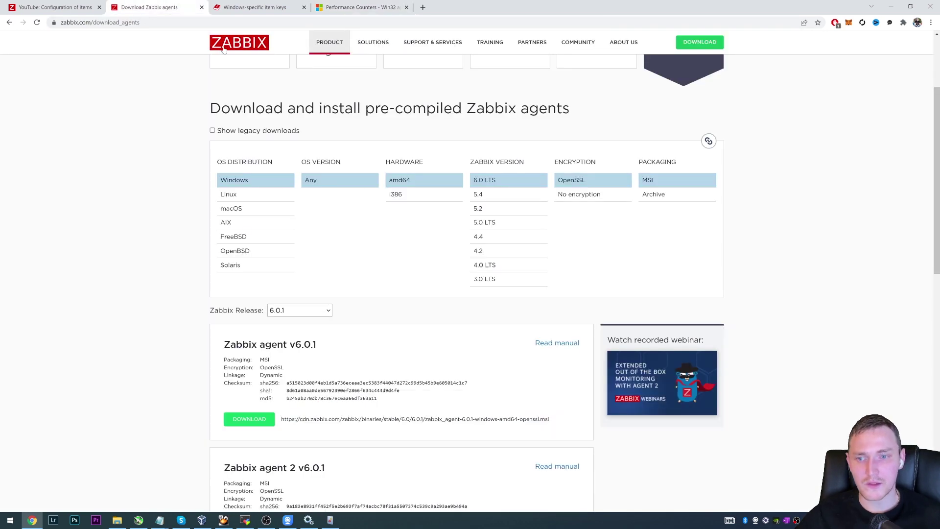
pyautogui.click(54, 7)
pyautogui.click(255, 7)
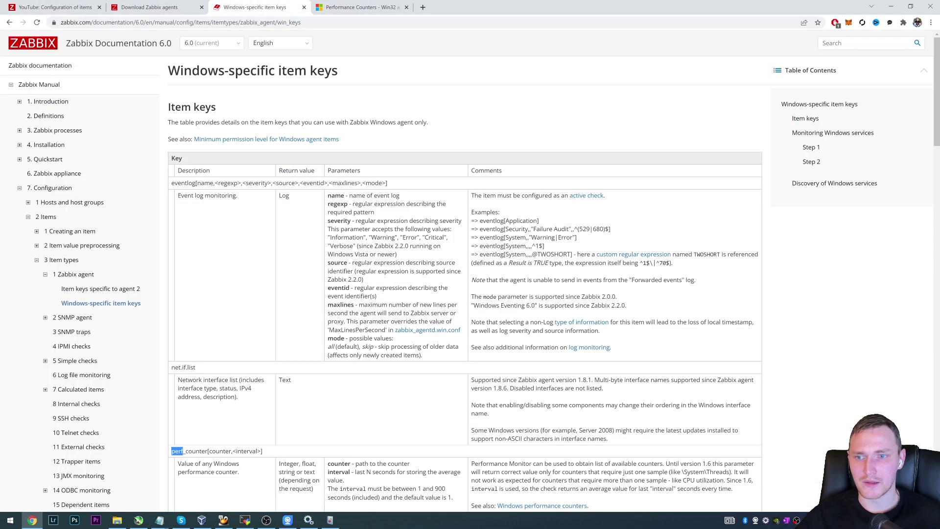
pyautogui.scroll(-2, 465, 294)
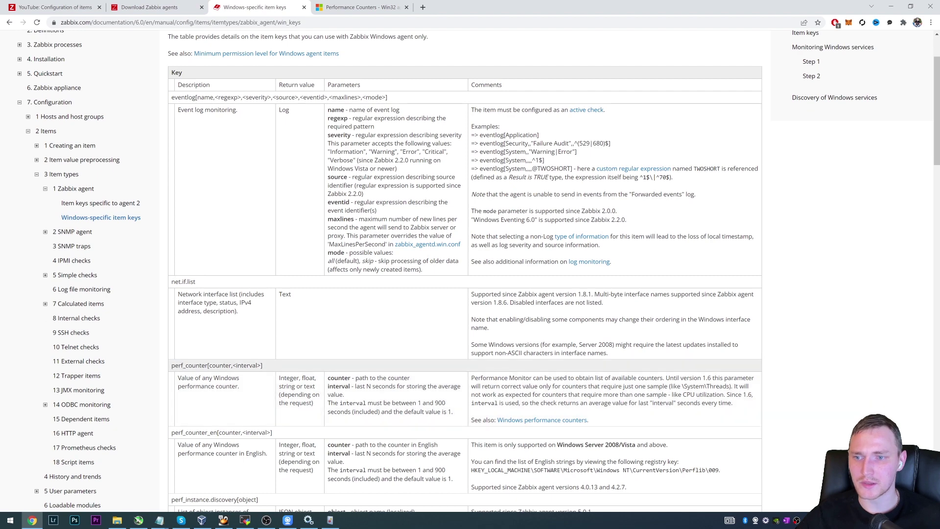
pyautogui.moveTo(178, 365); pyautogui.dragTo(205, 377)
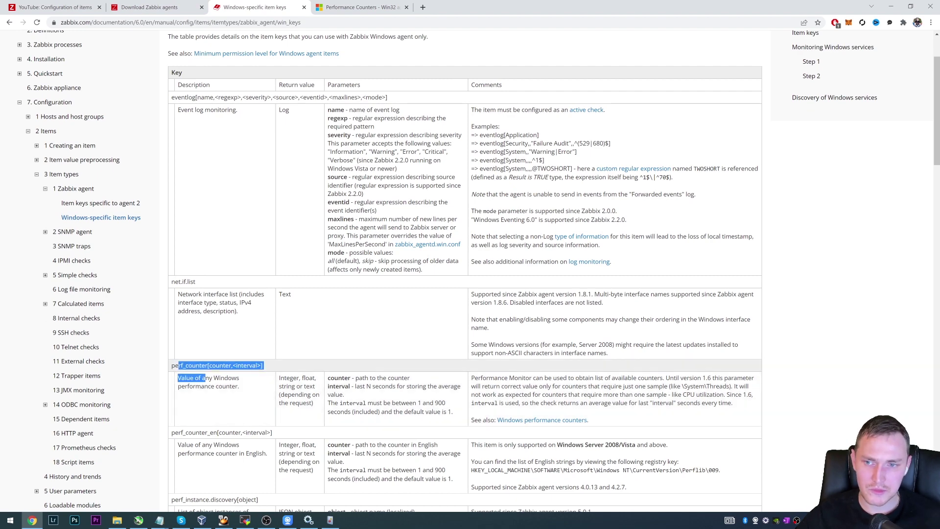
pyautogui.scroll(-1, 321, 336)
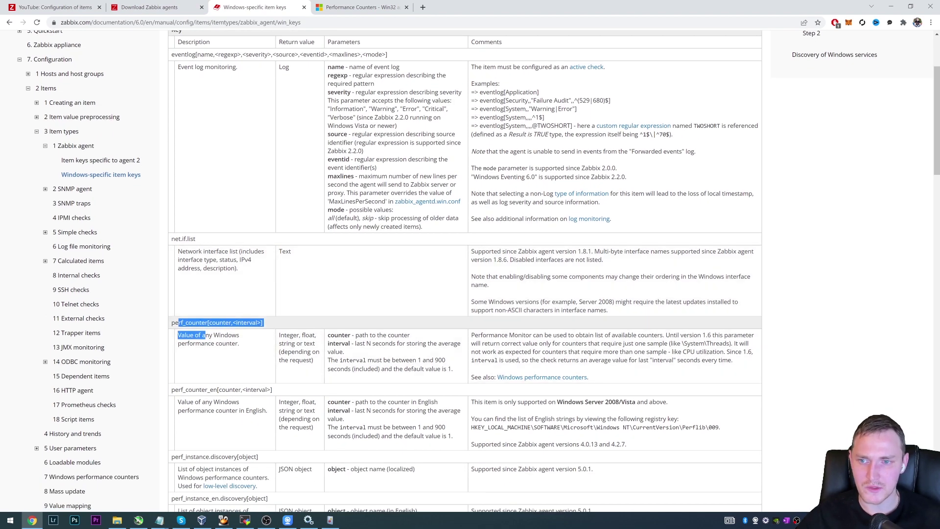
pyautogui.click(238, 329)
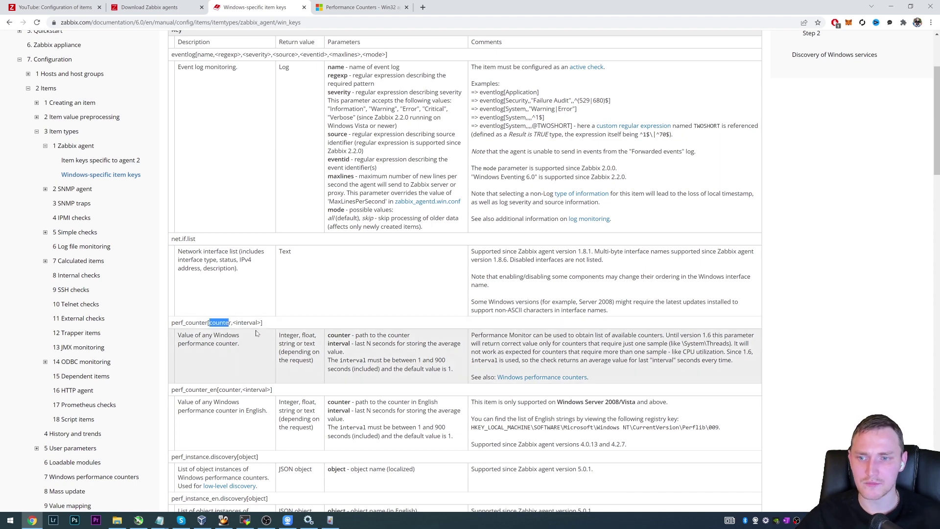
pyautogui.scroll(-1, 256, 330)
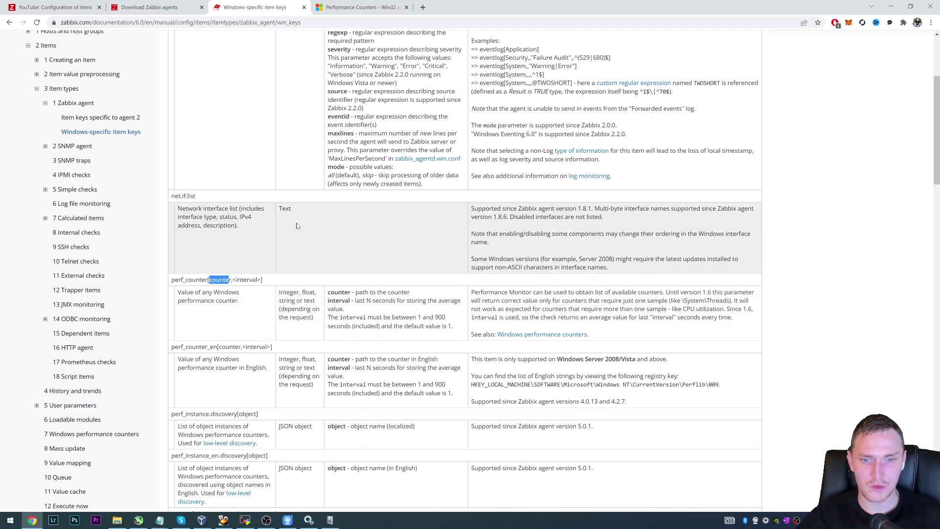
# Launch the Windows command prompt (cmd.exe) with administrator rights and approve the elevation request
pyautogui.click(4, 522)
pyautogui.write('cmd')
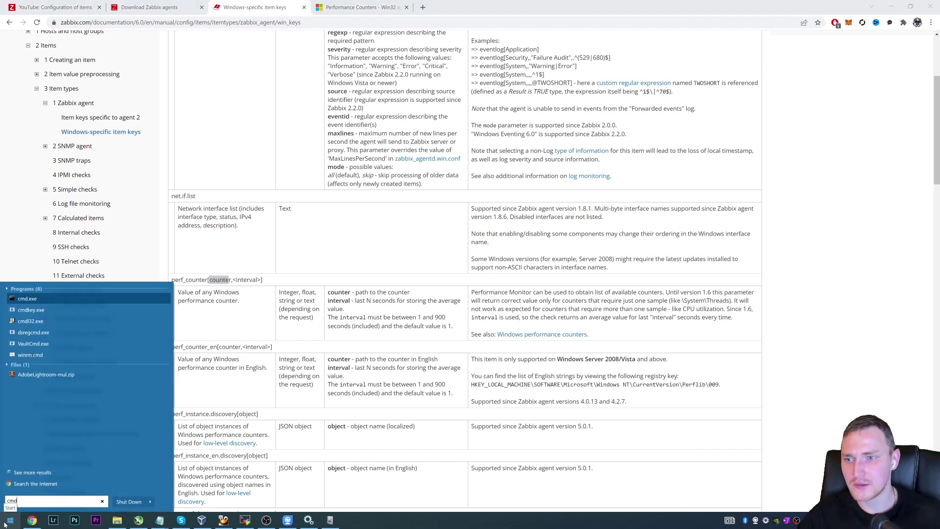
pyautogui.rightClick(27, 299)
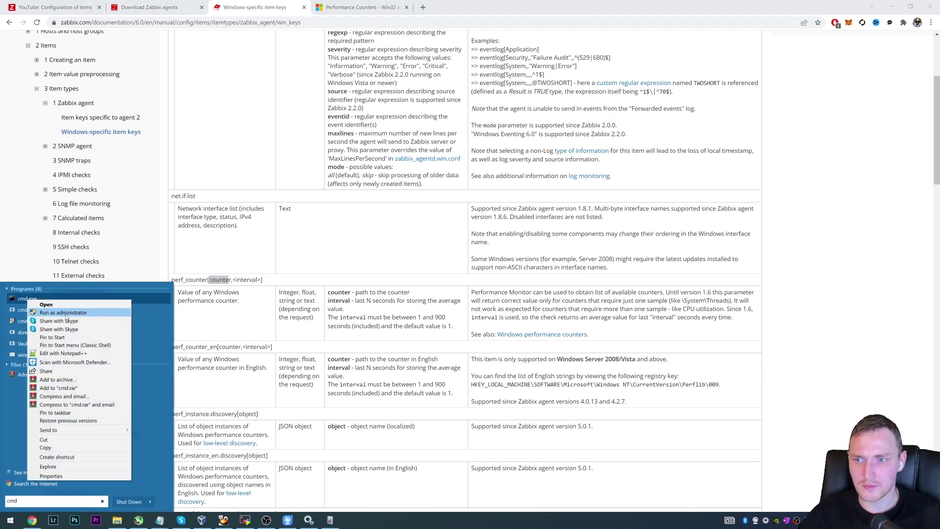
pyautogui.click(44, 312)
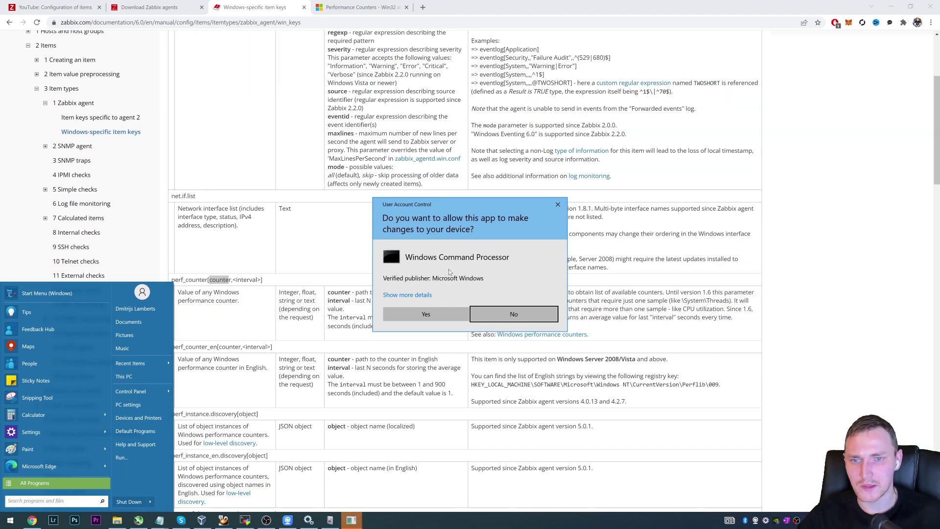
pyautogui.click(425, 314)
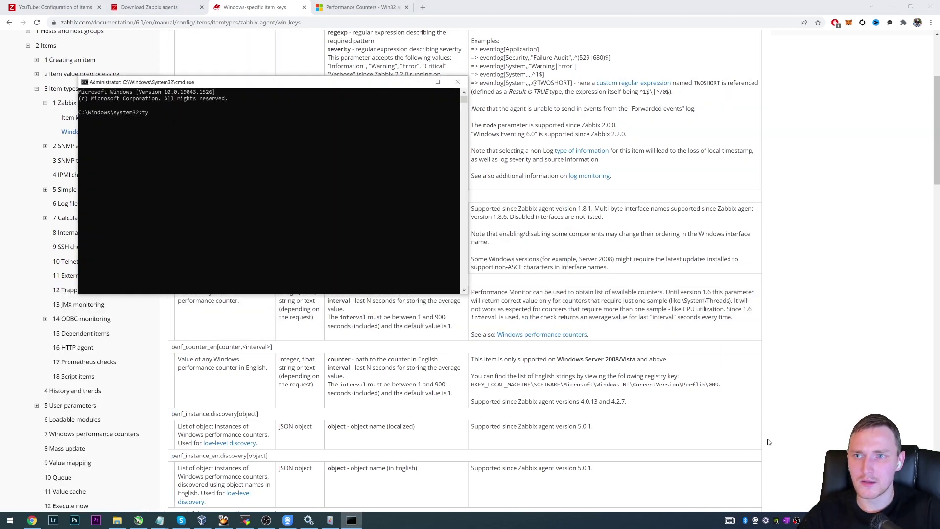
# Run typeperf.exe -q to list the performance counters available on the Windows machine
pyautogui.write('ty')
pyautogui.press('Tab')
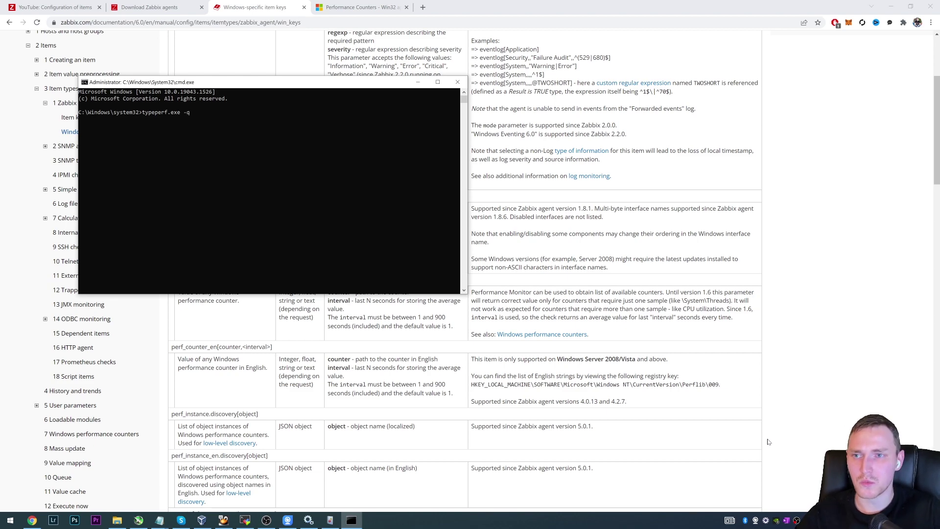
pyautogui.press('Return')
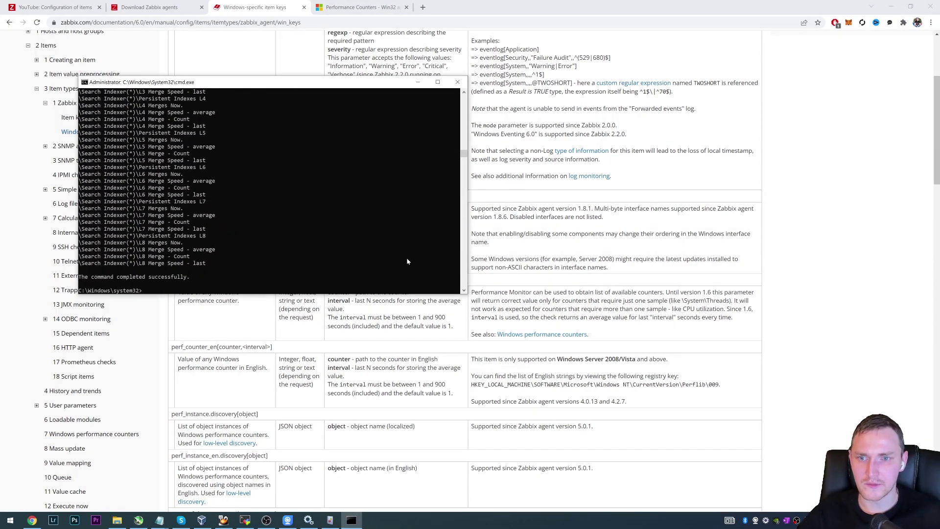
# Enlarge the command prompt window and examine the listed counter paths from Search Indexer back to the Hyper-V Hypervisor Root Virtual Processor group
pyautogui.moveTo(460, 293); pyautogui.dragTo(628, 448)
pyautogui.scroll(20, 374, 306)
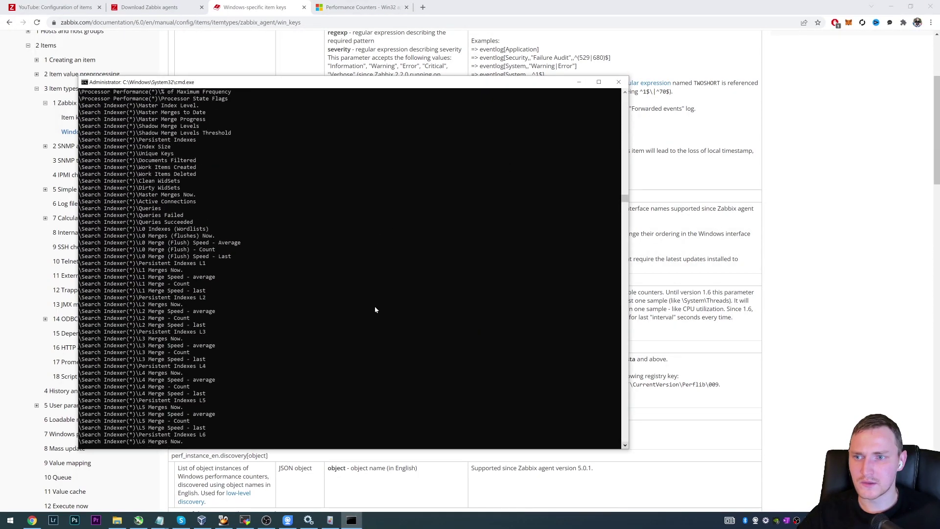
pyautogui.scroll(15, 374, 308)
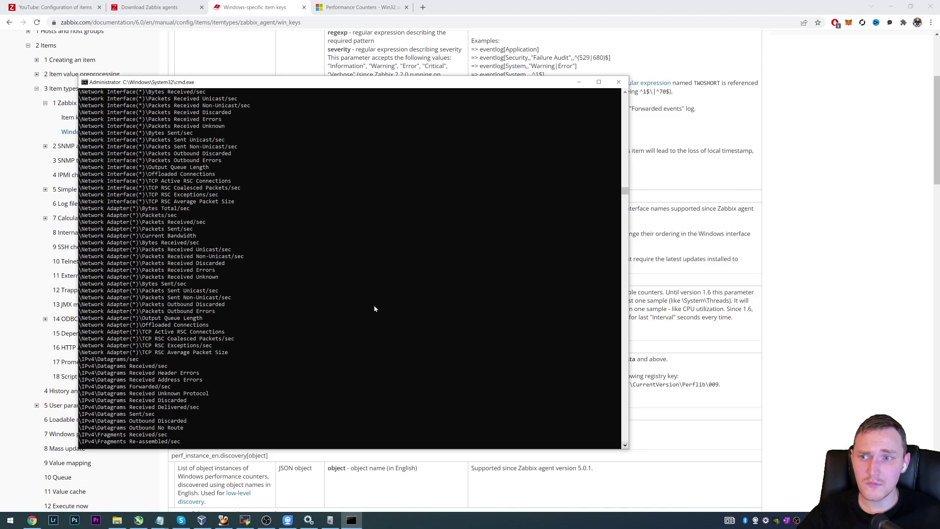
pyautogui.scroll(15, 372, 306)
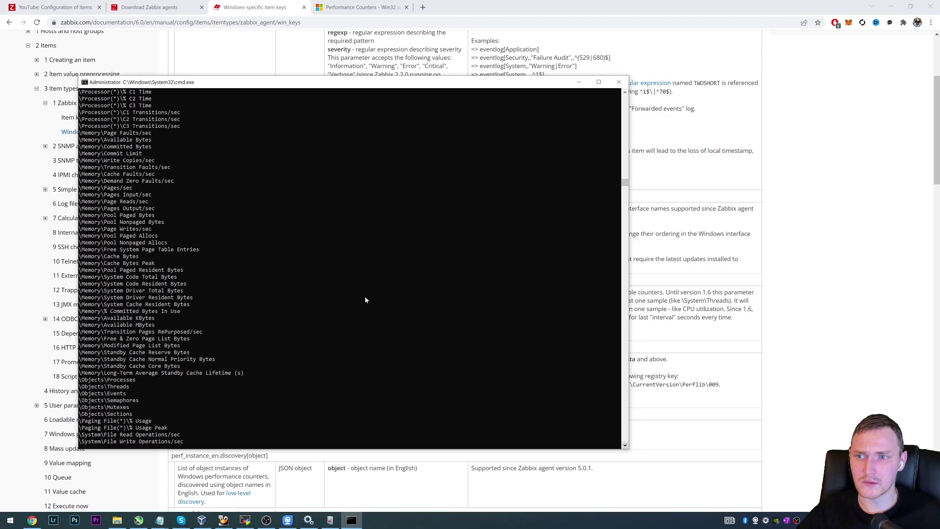
pyautogui.scroll(15, 274, 262)
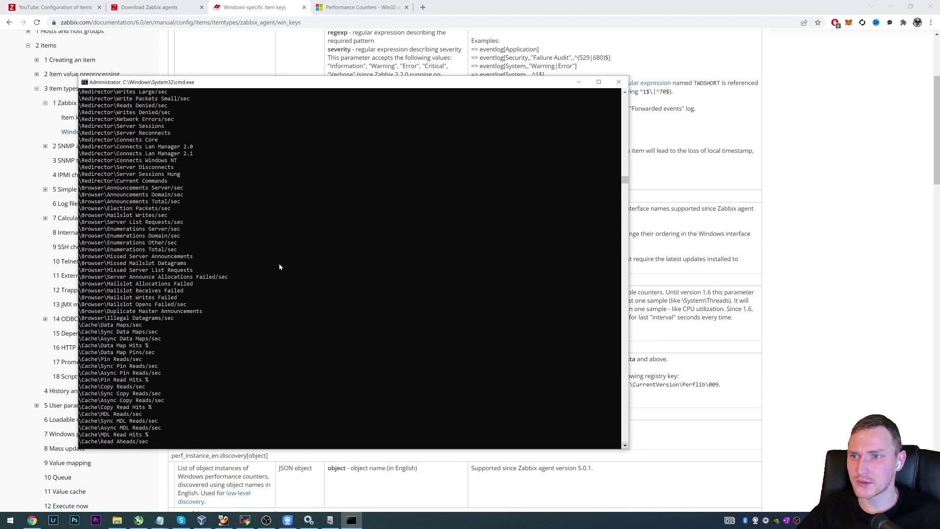
pyautogui.scroll(15, 276, 264)
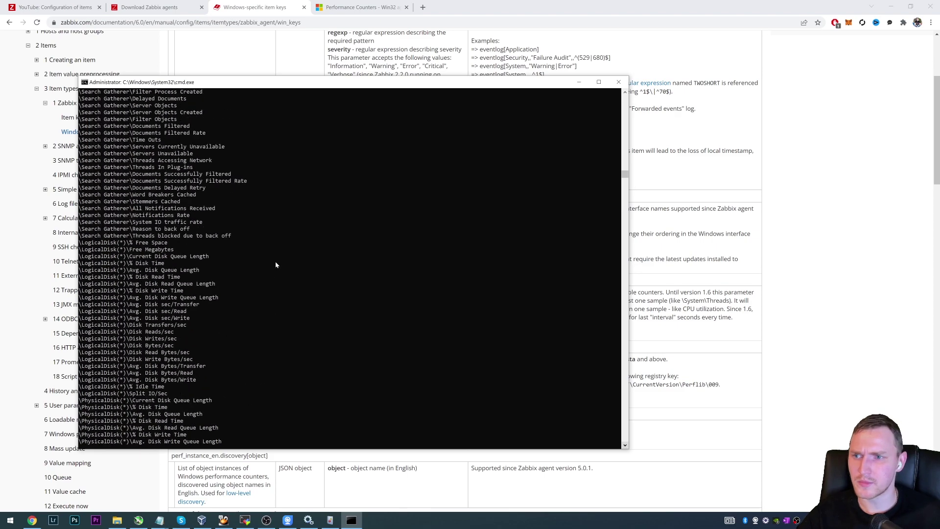
pyautogui.scroll(15, 166, 283)
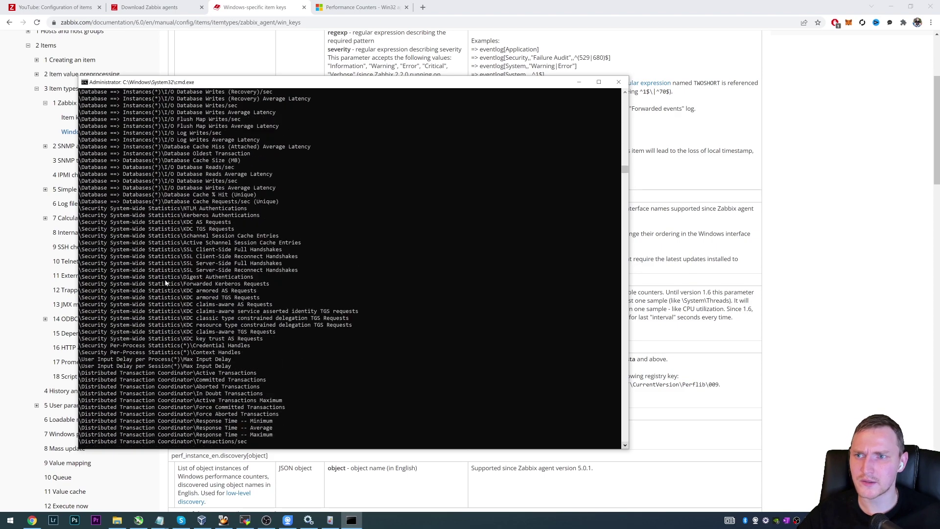
pyautogui.scroll(15, 166, 283)
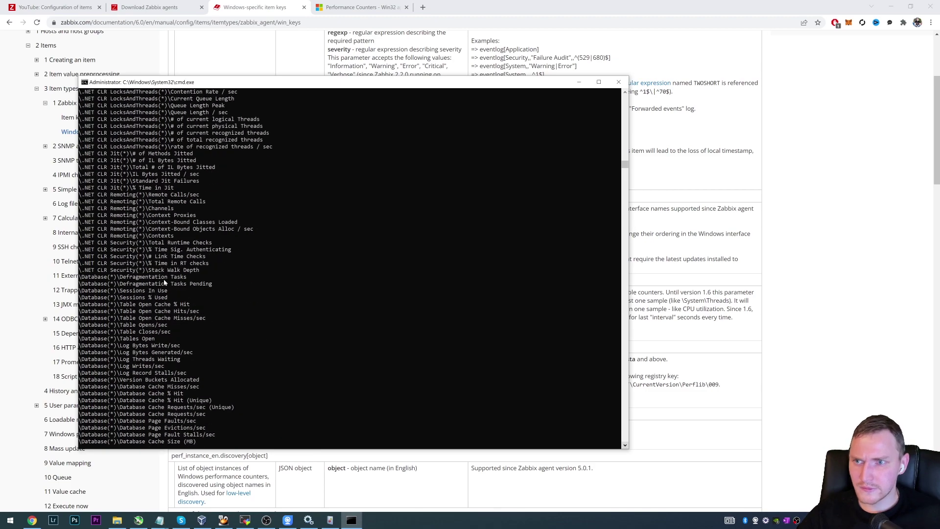
pyautogui.scroll(15, 163, 281)
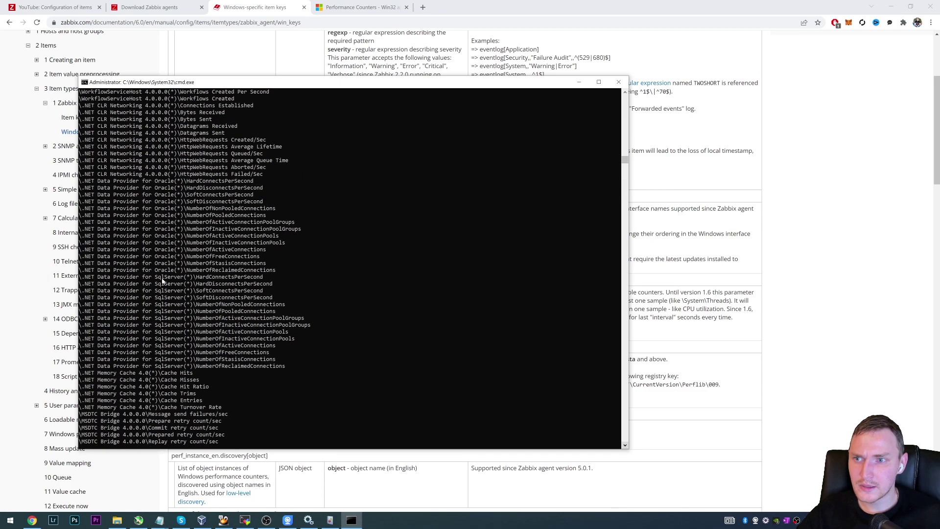
pyautogui.scroll(10, 161, 279)
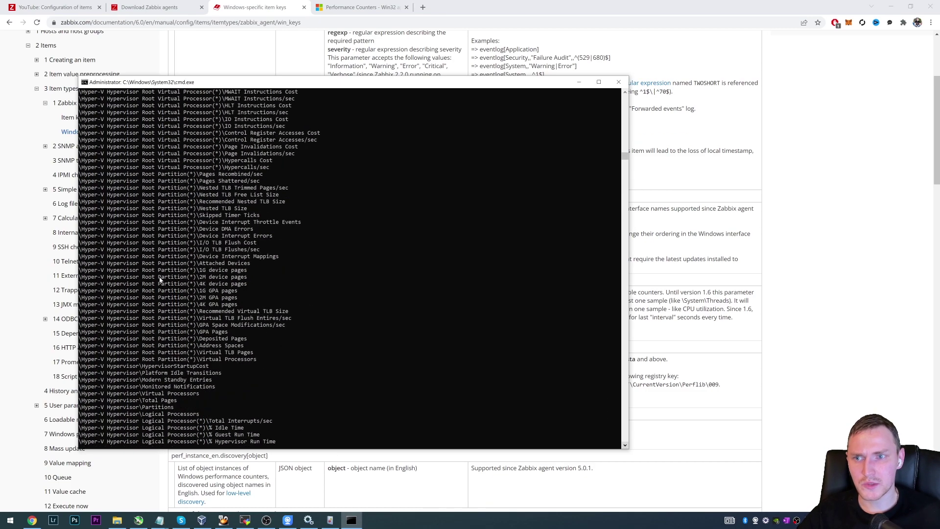
pyautogui.scroll(7, 130, 256)
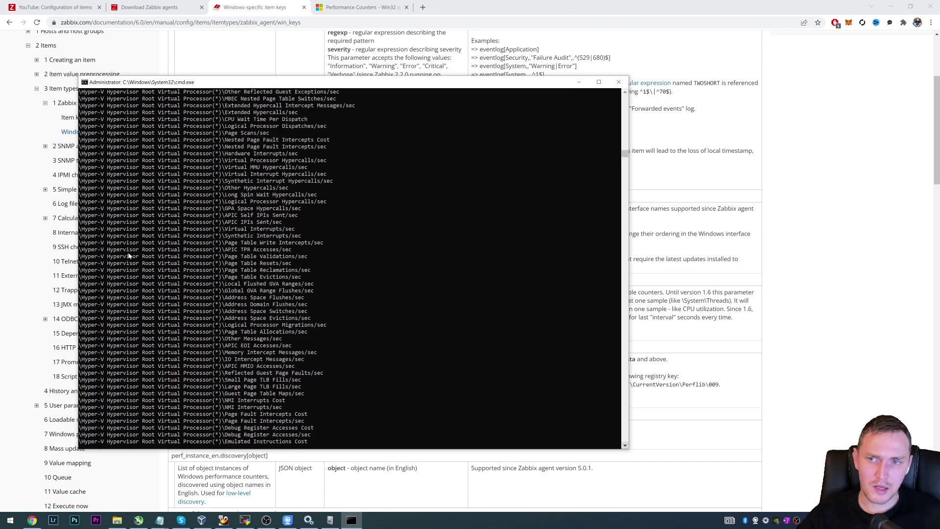
# Highlight the full Hyper-V Hypervisor Root Virtual Processor(*)\Page Scans/sec counter path, then bring the item keys documentation back to the front
pyautogui.click(105, 217)
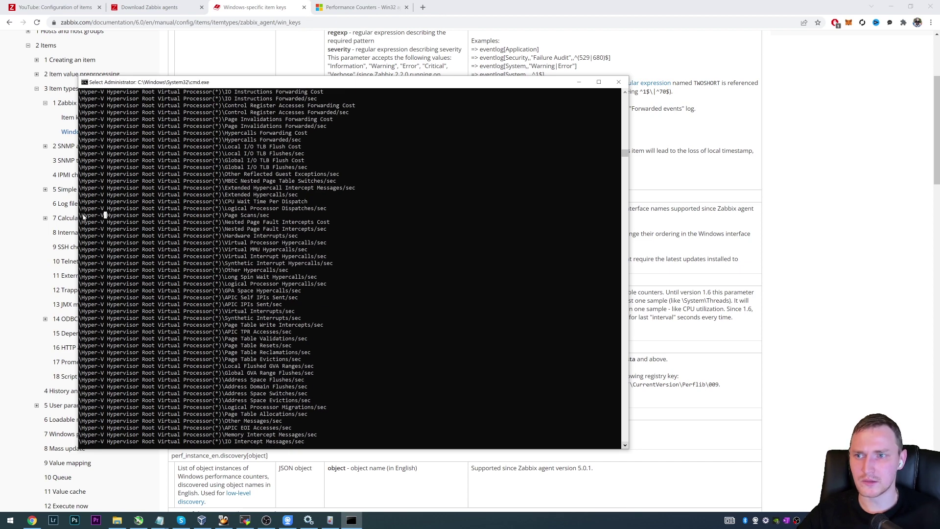
pyautogui.moveTo(84, 218); pyautogui.dragTo(282, 220)
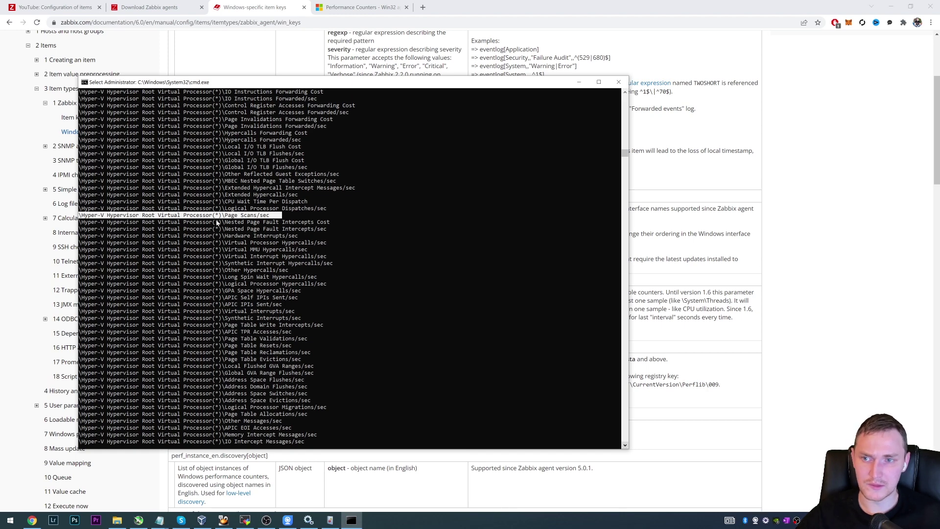
pyautogui.click(248, 60)
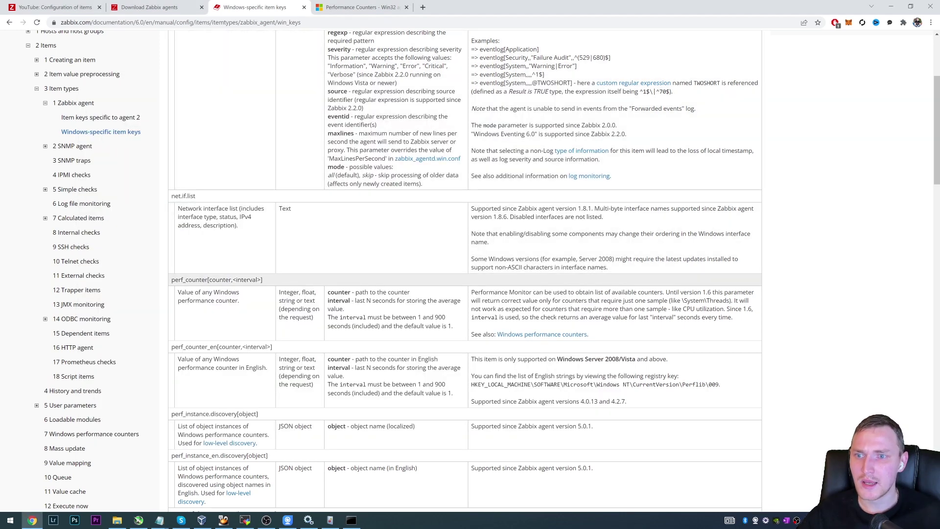
# Highlight the perf_counter[counter,<interval>] key and its counter parameter in the Windows-specific item keys documentation
pyautogui.moveTo(172, 279); pyautogui.dragTo(241, 292)
pyautogui.click(241, 292)
pyautogui.doubleClick(220, 280)
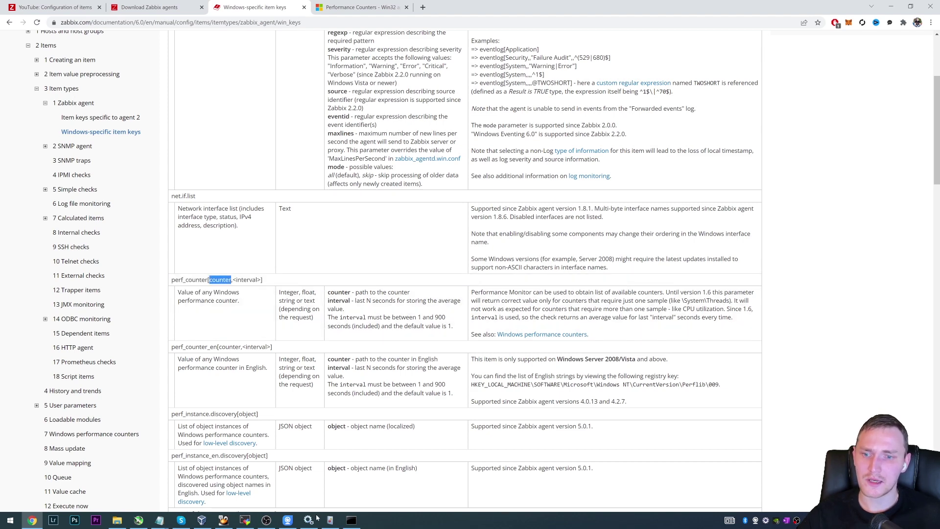
pyautogui.click(351, 520)
pyautogui.hotkey('alt', 'Tab')
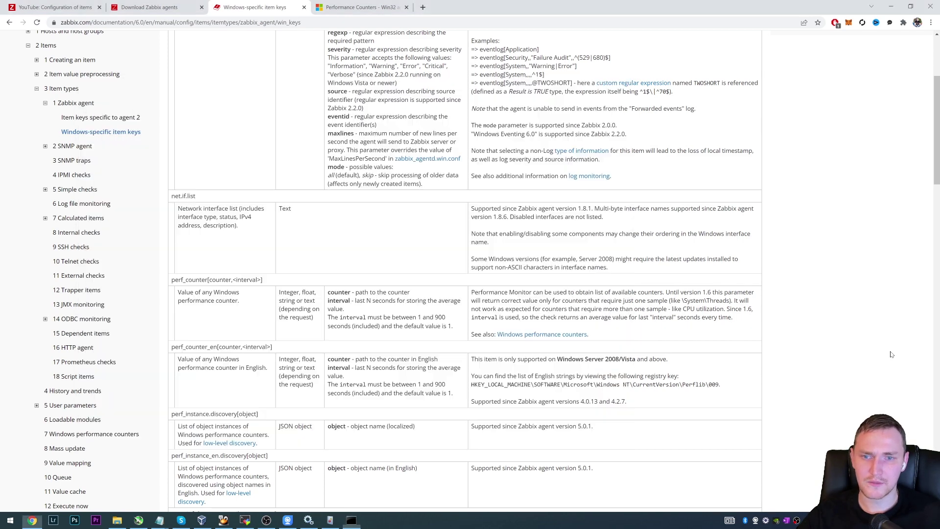
# Compare the perf_counter and perf_counter_en item keys in the documentation, highlighting the perf_counter_en key name
pyautogui.scroll(-1, 229, 310)
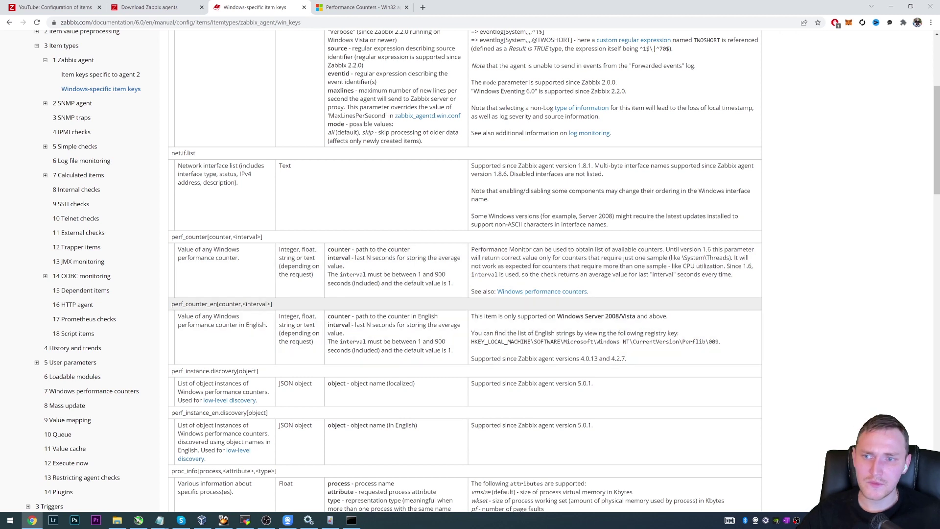
pyautogui.moveTo(171, 237); pyautogui.dragTo(208, 236)
pyautogui.click(208, 237)
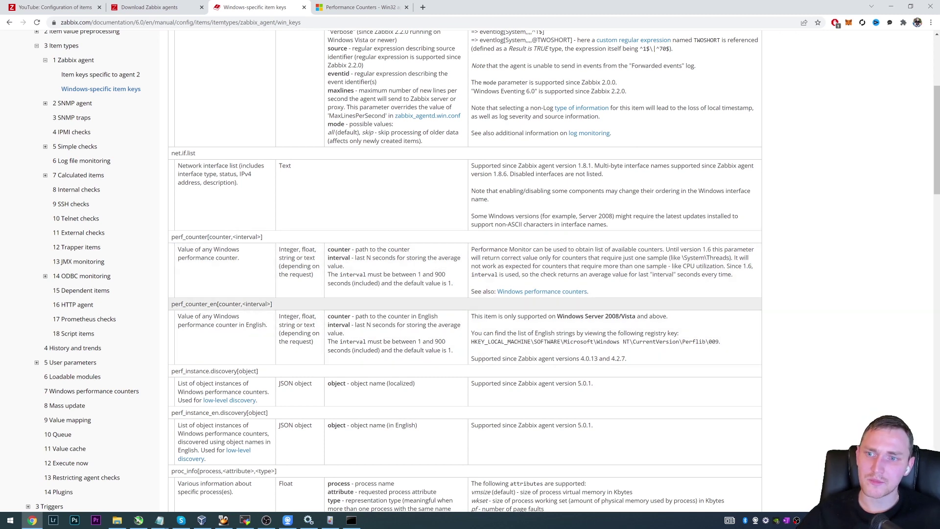
pyautogui.moveTo(171, 304); pyautogui.dragTo(217, 303)
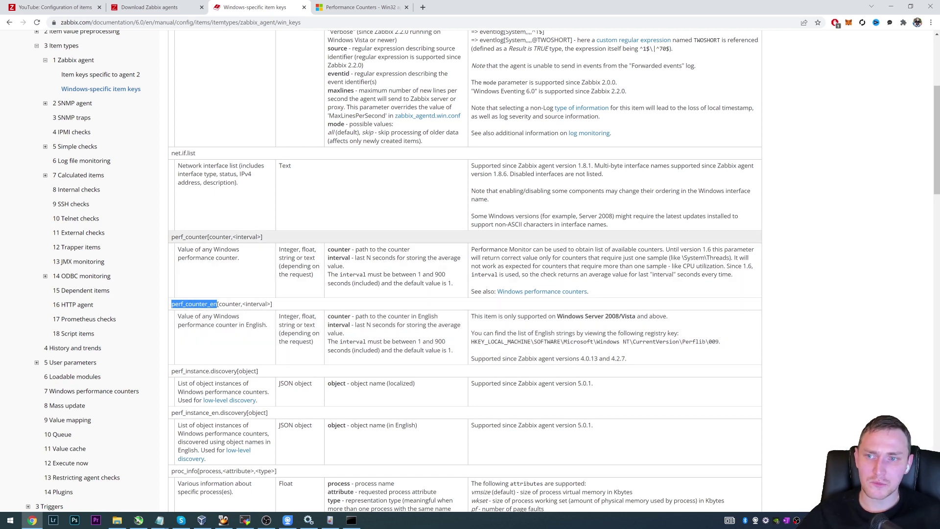
# Highlight the Hyper-V Total Intercepts counter paths in the command prompt, then return to the documentation and highlight the perf_counter_en key
pyautogui.hotkey('alt', 'Tab')
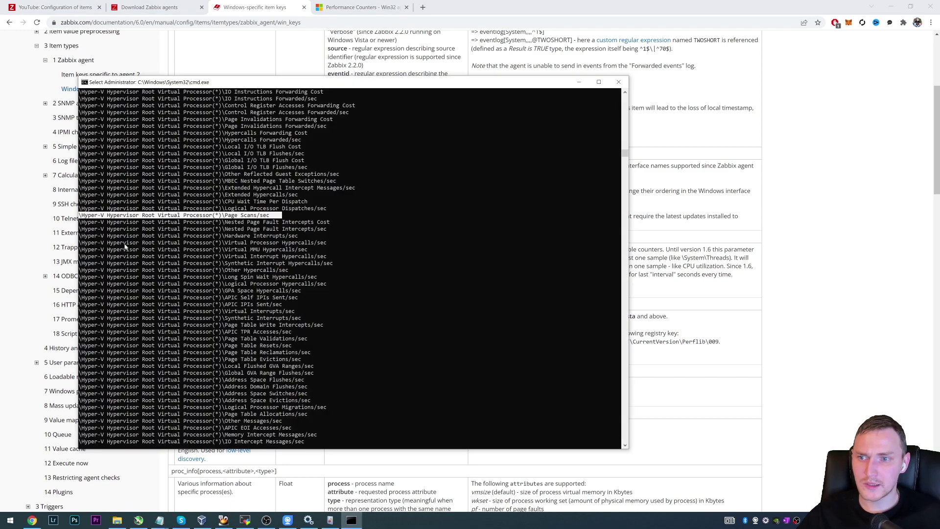
pyautogui.scroll(20, 196, 267)
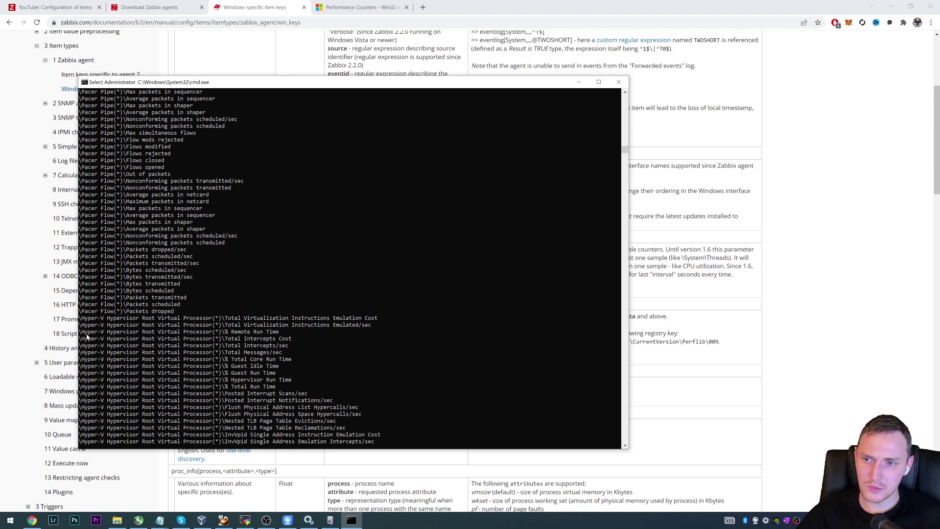
pyautogui.moveTo(82, 339); pyautogui.dragTo(282, 349)
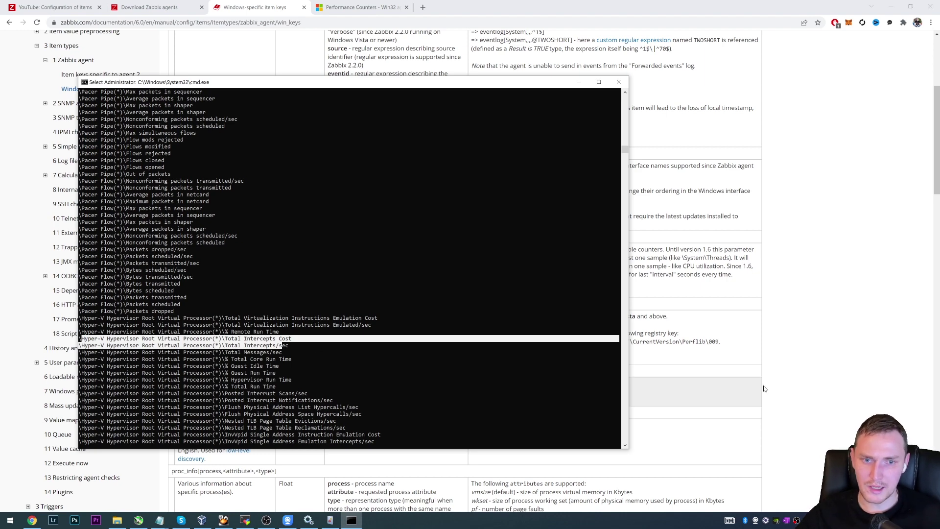
pyautogui.click(854, 362)
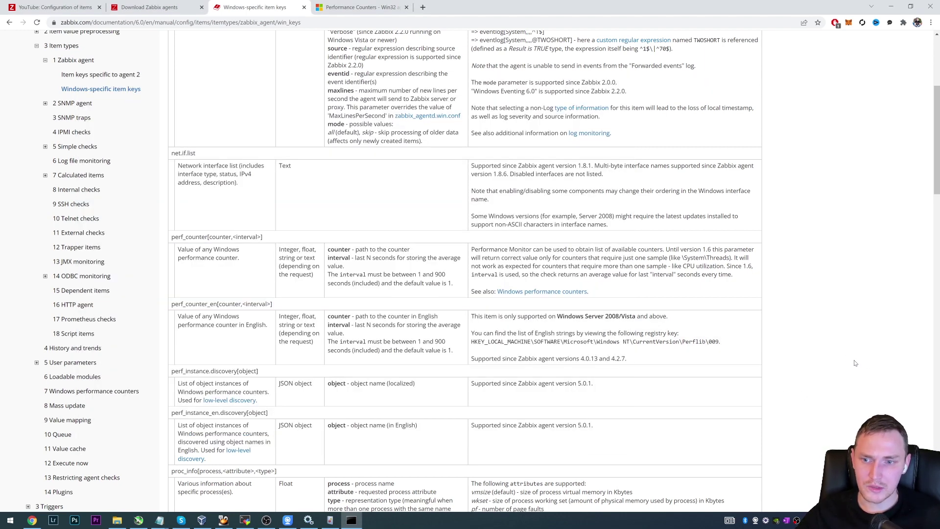
pyautogui.moveTo(175, 304); pyautogui.dragTo(229, 304)
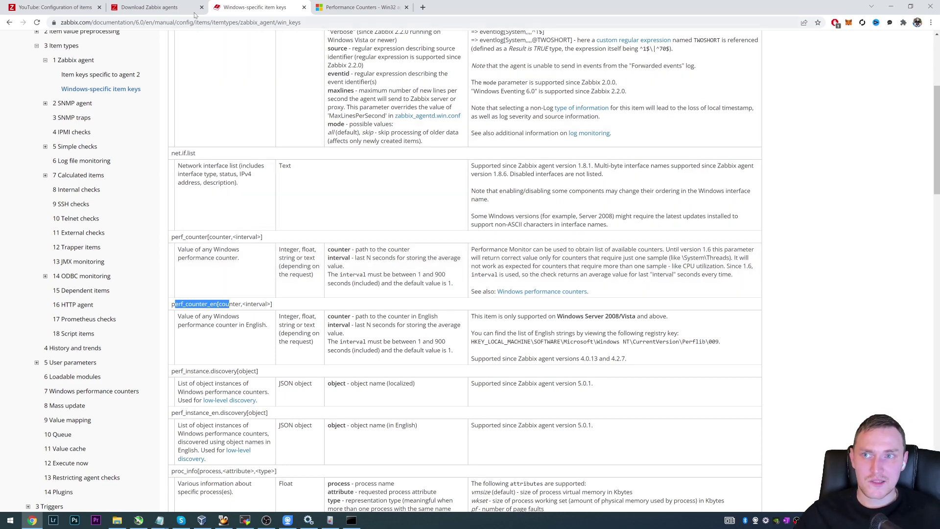
# Review the top of the Zabbix agents download page, then open Latest data in Zabbix and look through its first page of items
pyautogui.click(155, 6)
pyautogui.scroll(3, 463, 295)
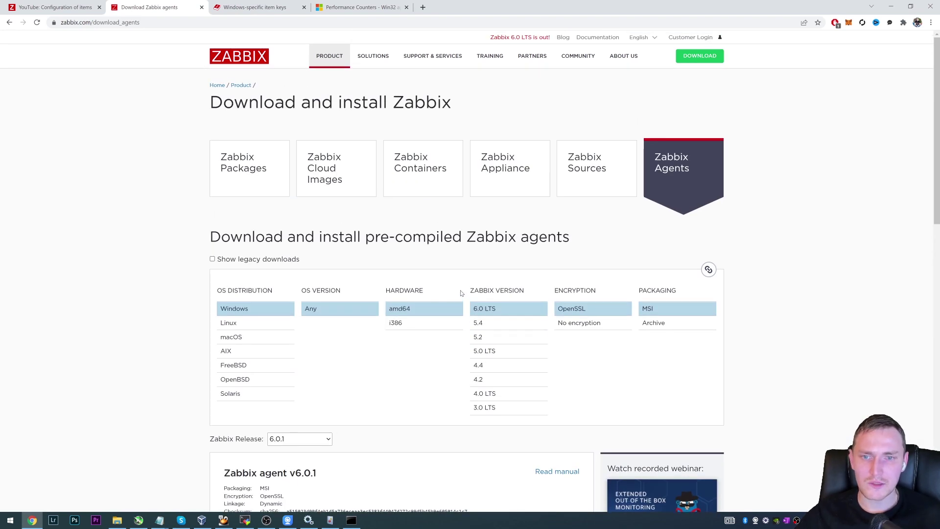
pyautogui.click(45, 8)
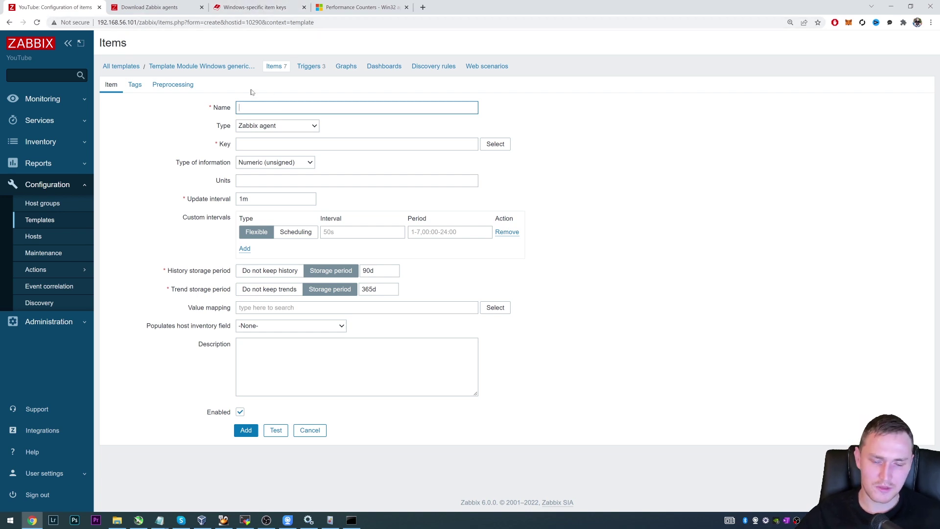
pyautogui.click(43, 98)
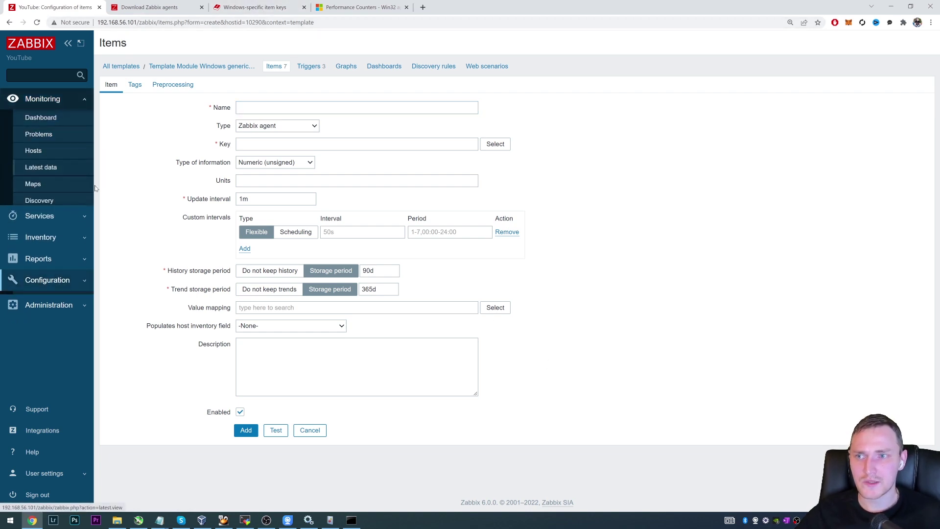
pyautogui.click(41, 167)
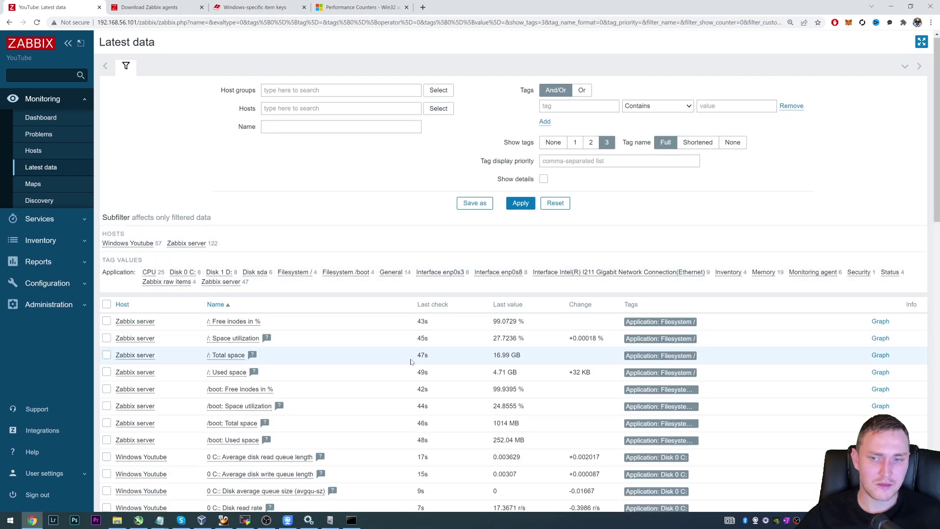
pyautogui.scroll(-15, 392, 258)
pyautogui.scroll(7, 409, 360)
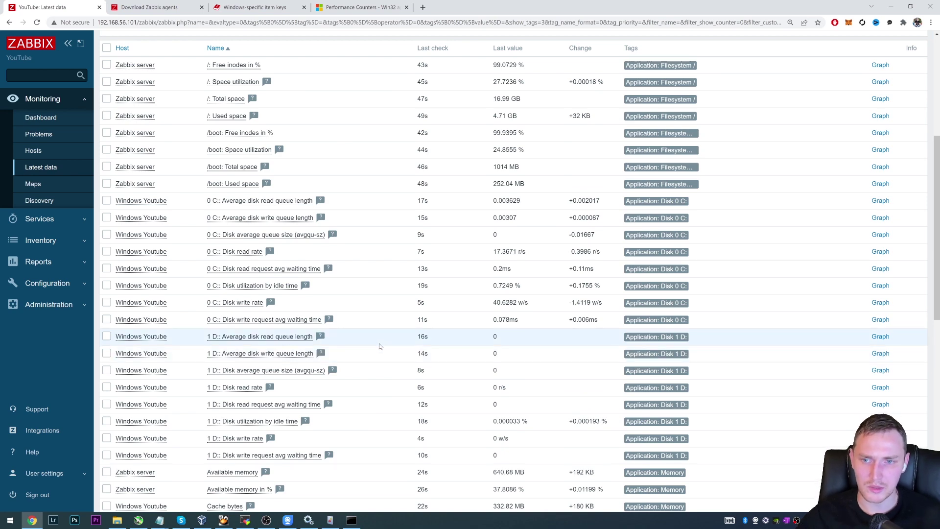
pyautogui.scroll(-10, 384, 348)
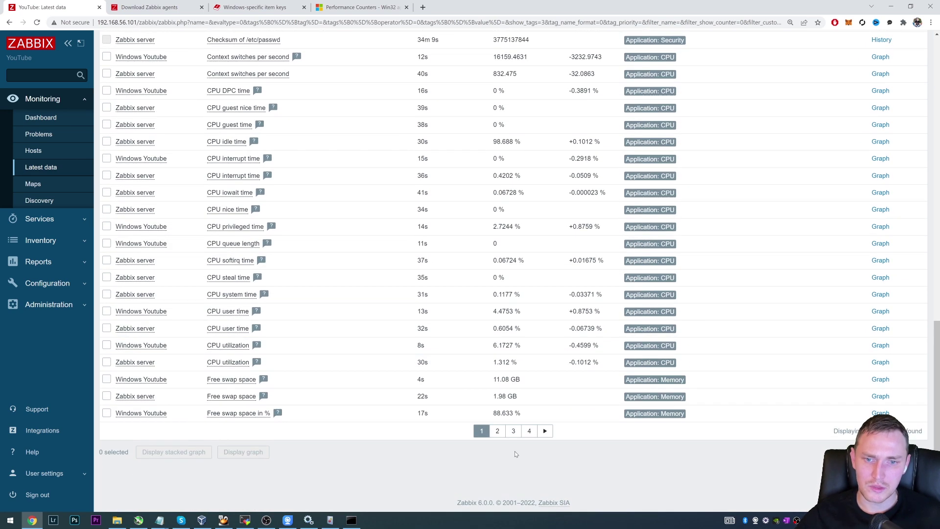